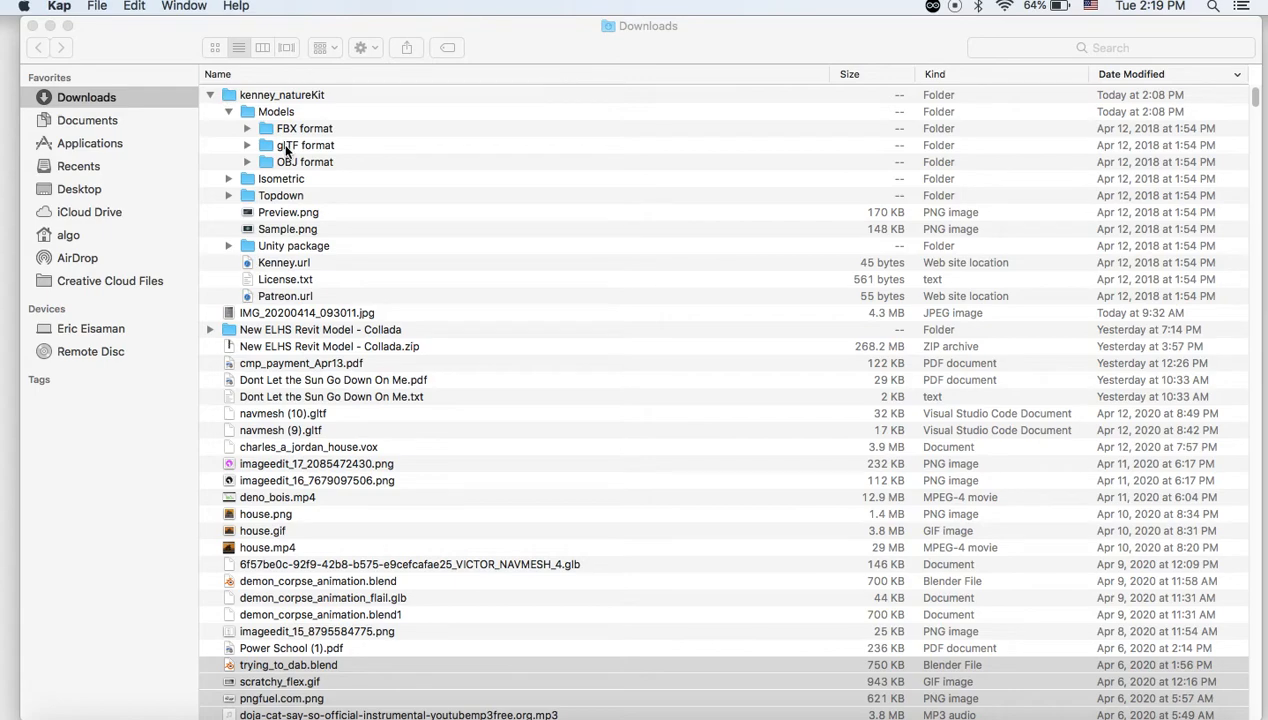
Switch from Finder to Google Chrome, showing the glTF Viewer upload page
{"action": "mouse_move", "coordinate": [973, 705]}
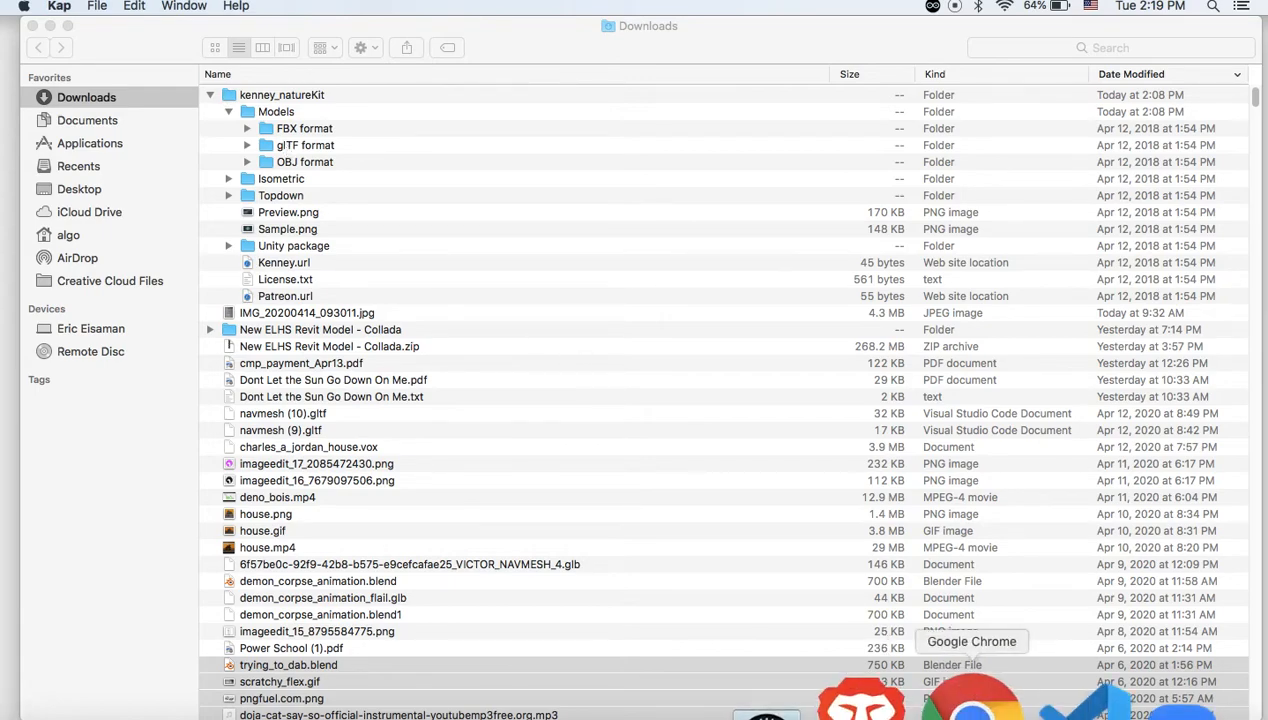
{"action": "left_click", "coordinate": [971, 705]}
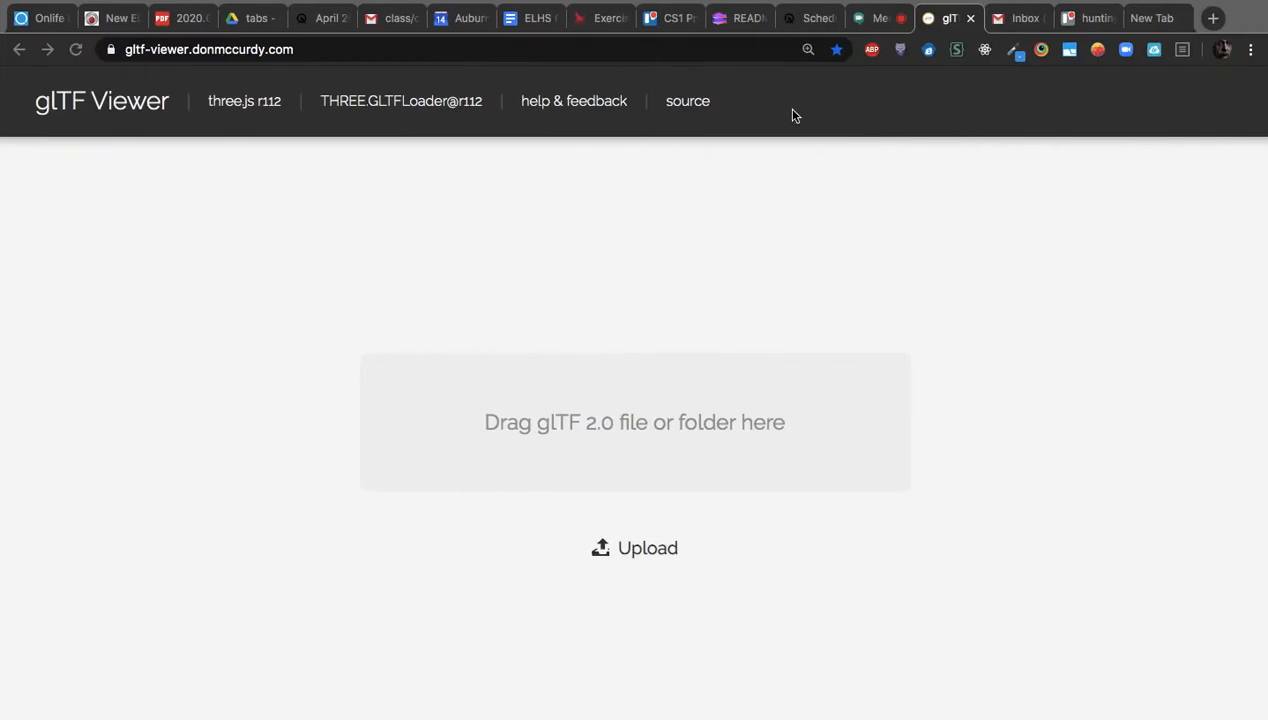
{"action": "left_click", "coordinate": [1155, 19]}
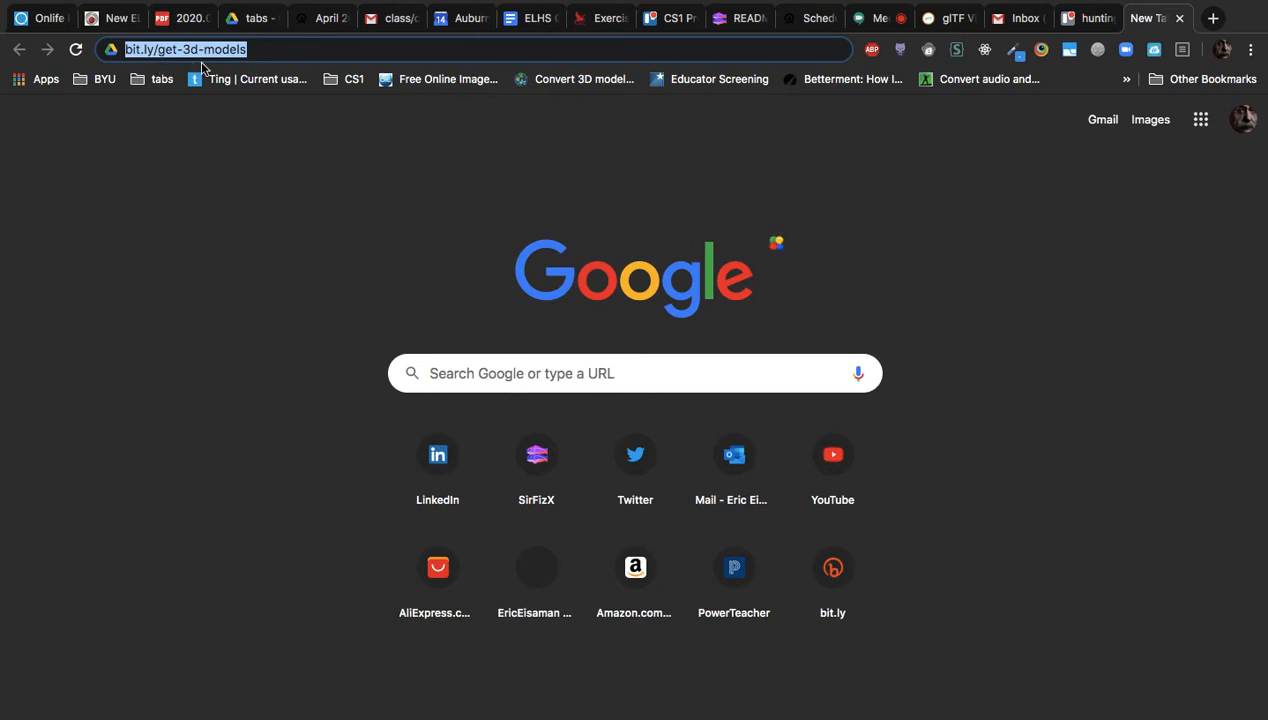
{"action": "left_click", "coordinate": [270, 52]}
{"action": "key", "text": "Return"}
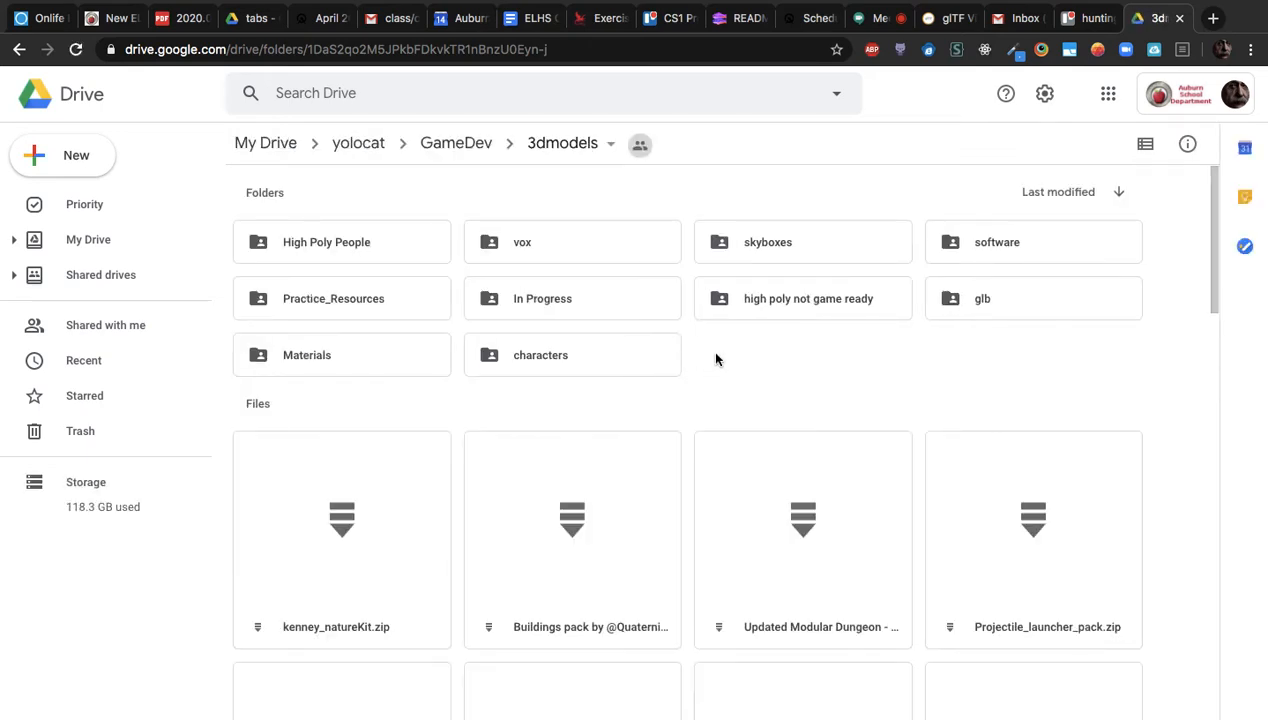
Briefly switch to another app, then return to Chrome and start a blank tab
{"action": "scroll", "coordinate": [716, 360], "scroll_direction": "down", "scroll_amount": 1}
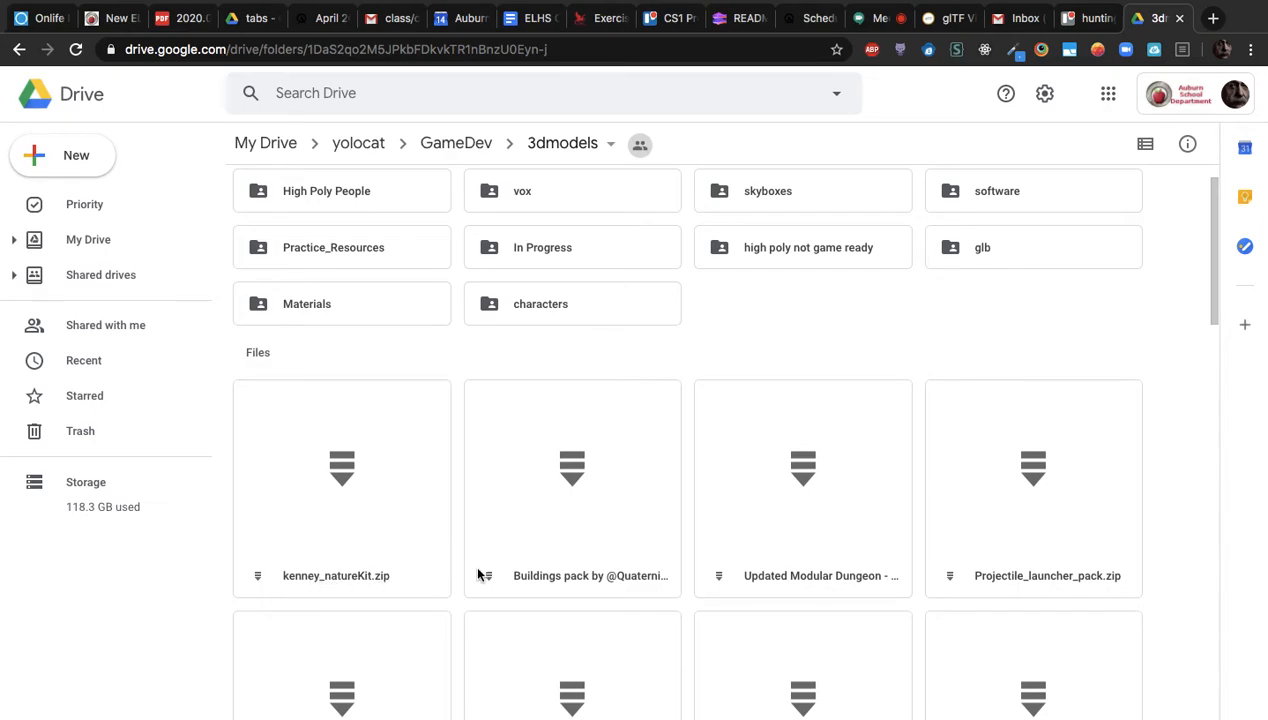
{"action": "key", "text": "super+Tab"}
{"action": "key", "text": "super+Tab"}
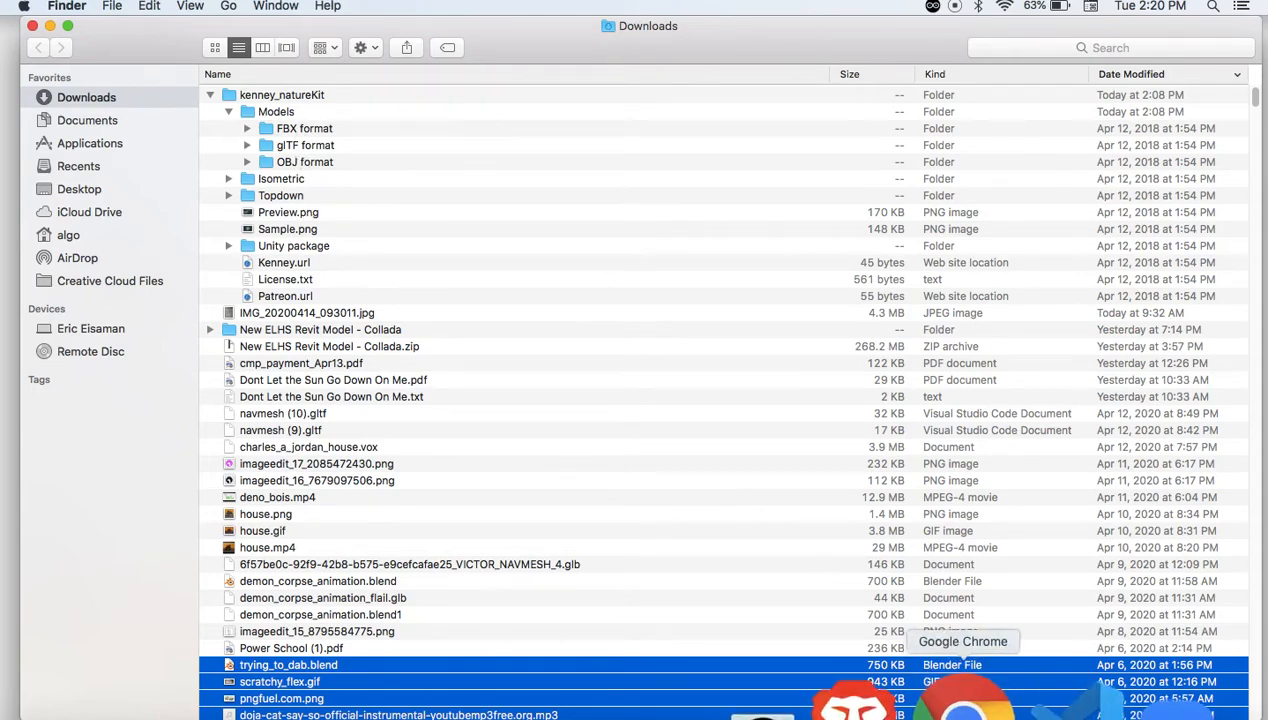
{"action": "left_click", "coordinate": [963, 695]}
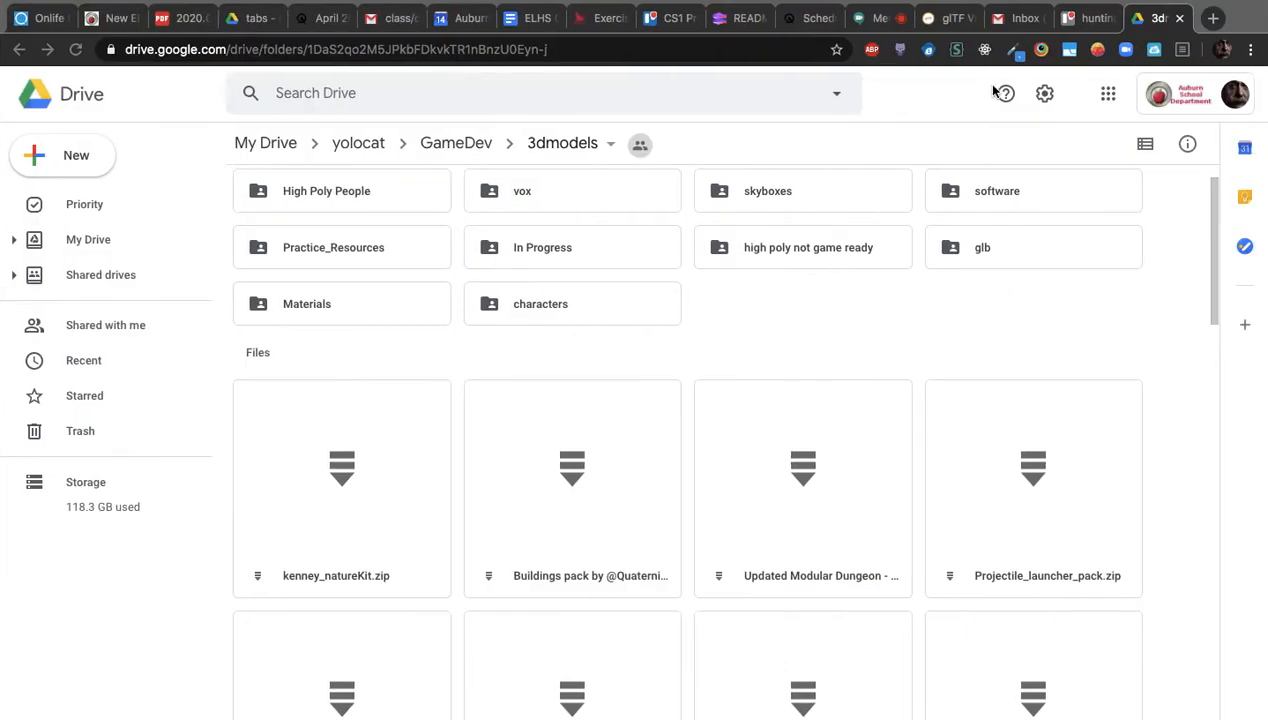
{"action": "left_click", "coordinate": [1212, 18]}
Search Google for 'blender' and follow the Download sitelink to blender.org's download page
{"action": "type", "text": "blender"}
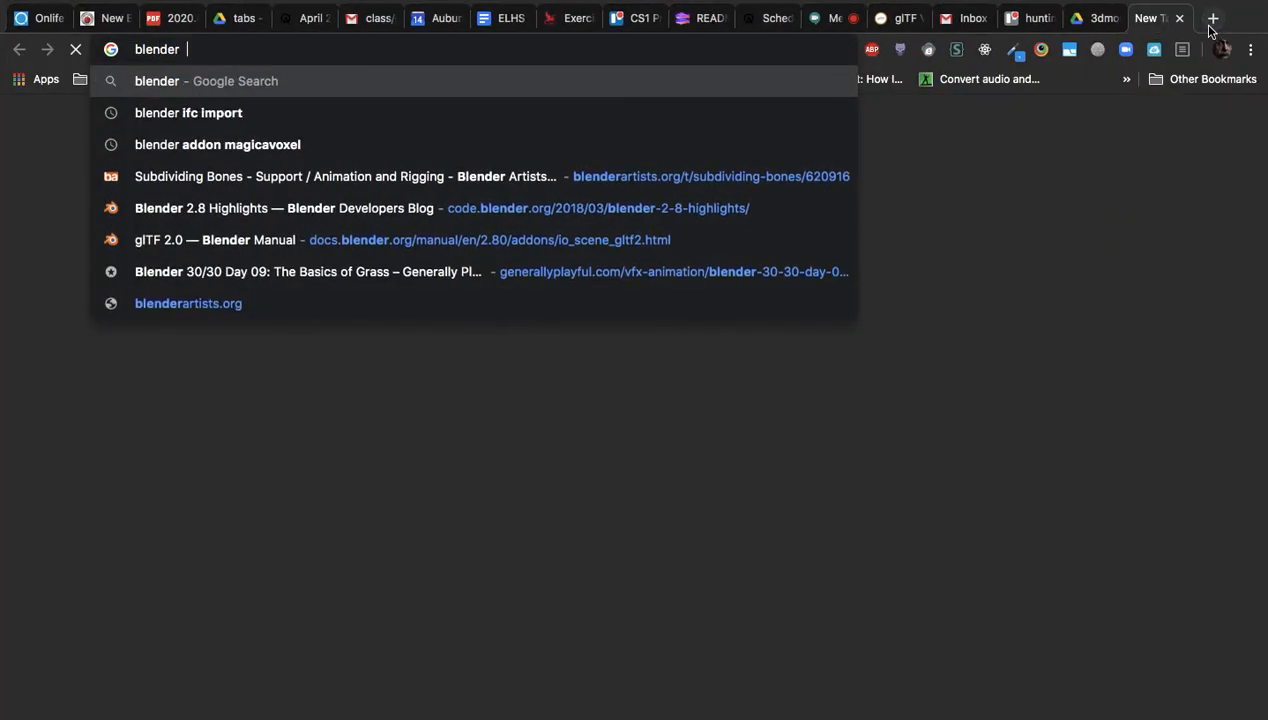
{"action": "key", "text": "Return"}
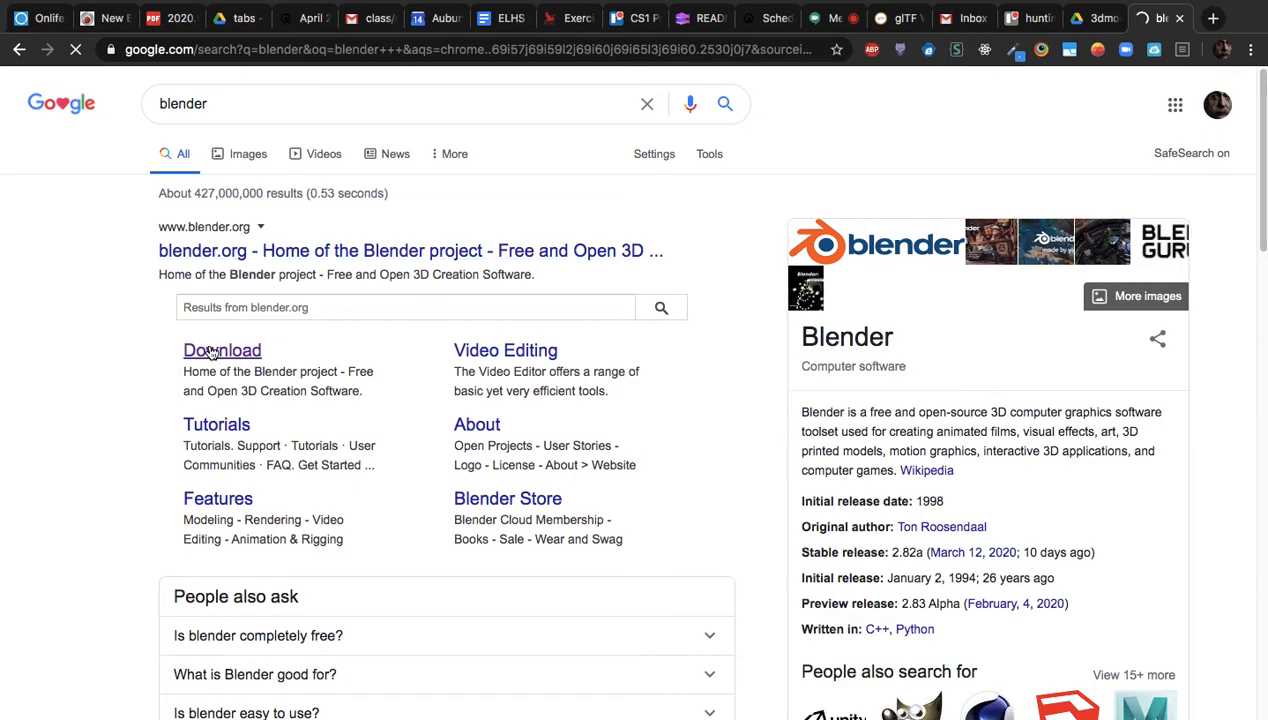
{"action": "left_click", "coordinate": [212, 352]}
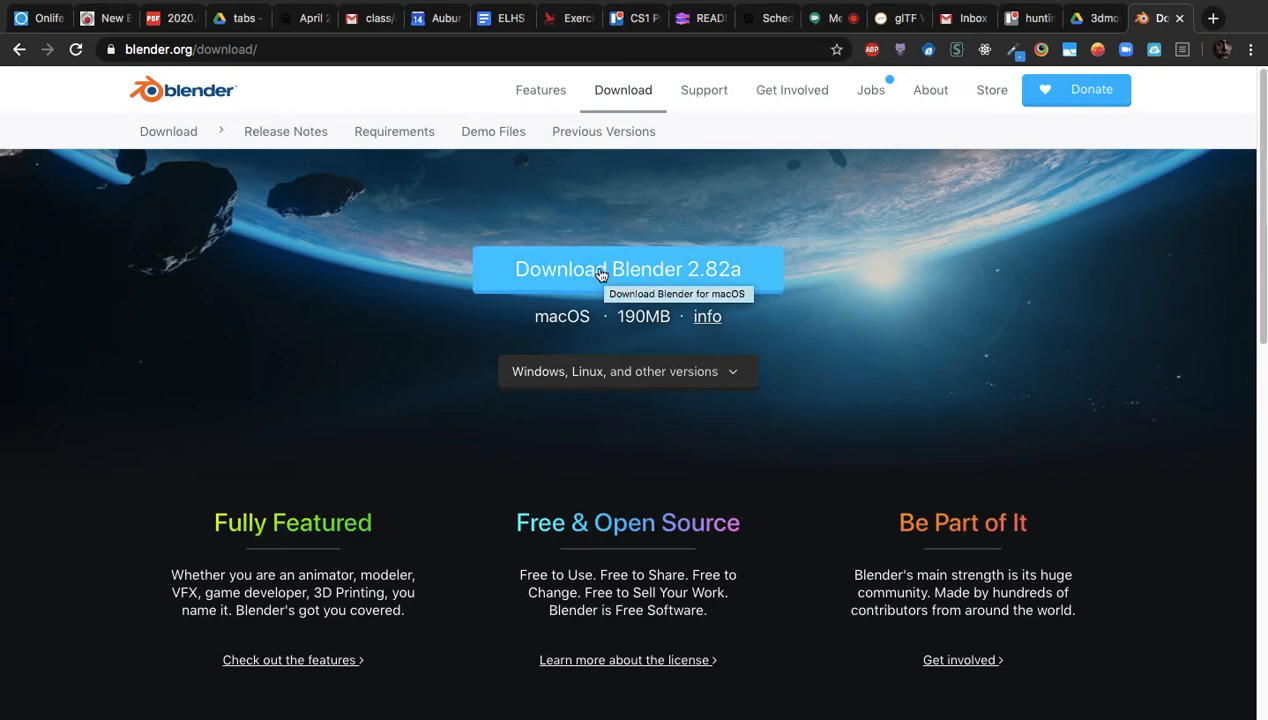
Start the Blender 2.82a macOS download from blender.org and scroll the thank-you page
{"action": "key", "text": "super+Tab"}
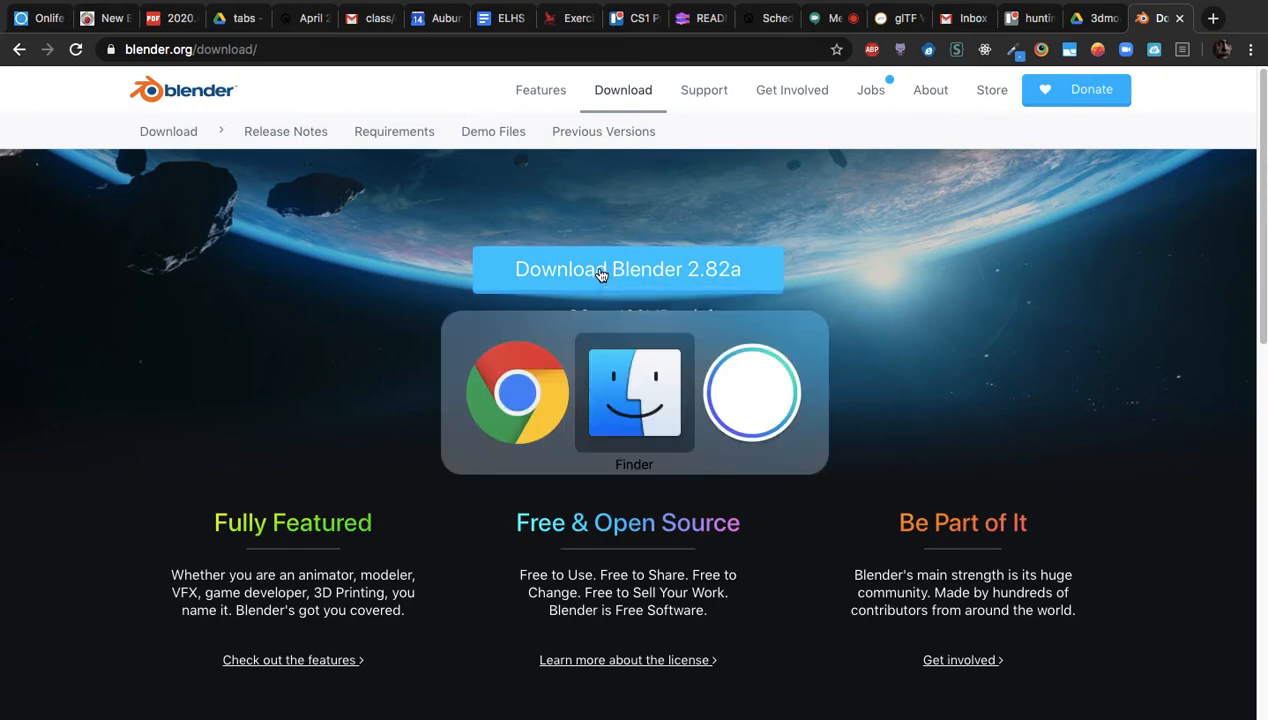
{"action": "key", "text": "super+Tab"}
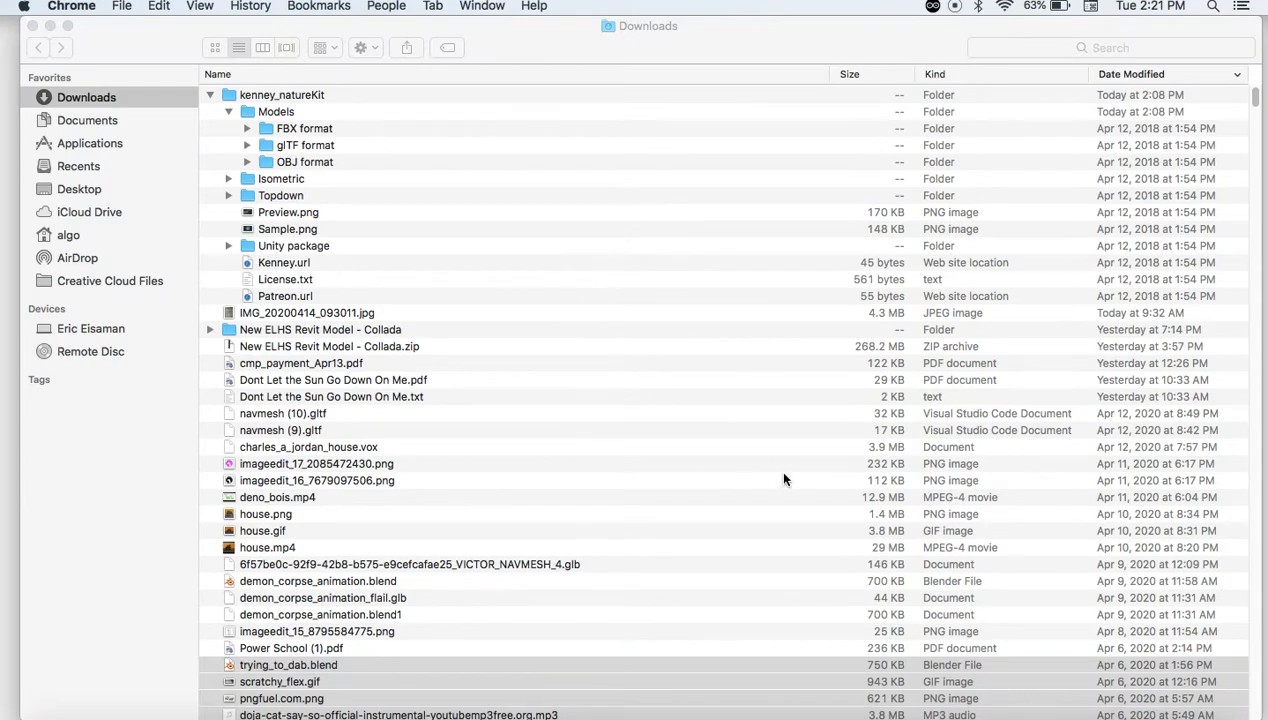
{"action": "left_click", "coordinate": [950, 705]}
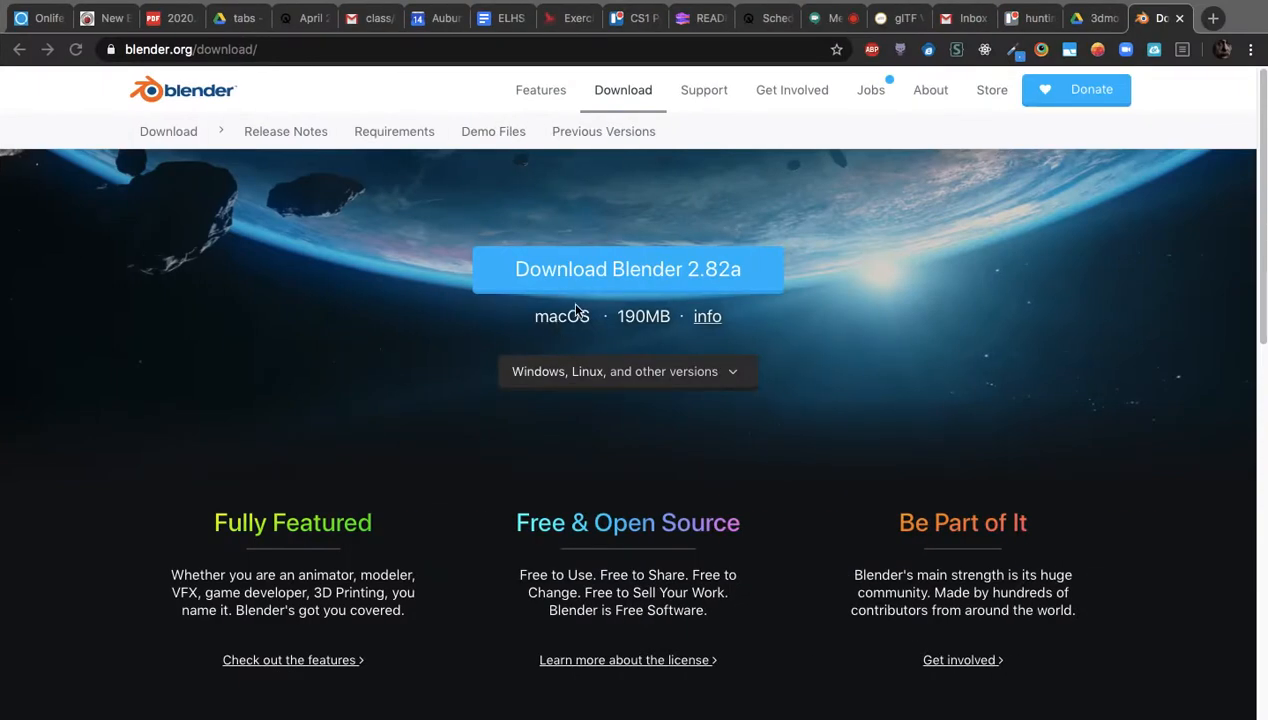
{"action": "left_click", "coordinate": [580, 270]}
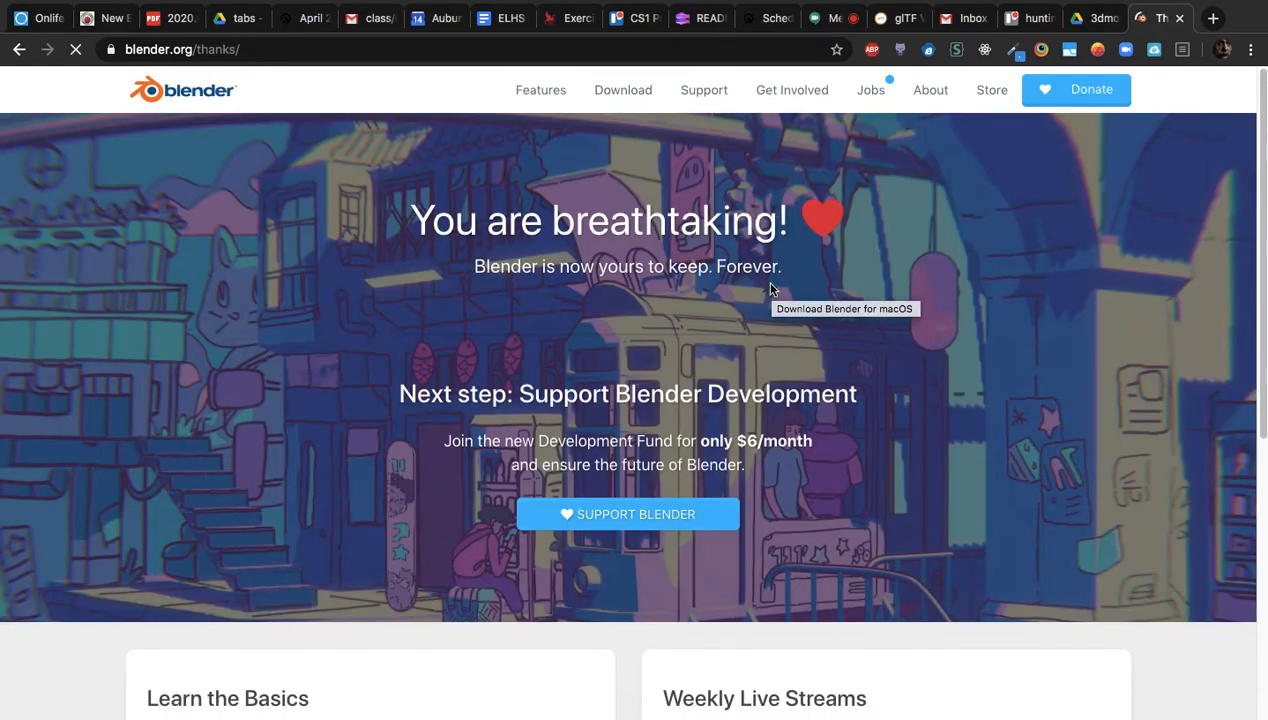
{"action": "scroll", "coordinate": [893, 396], "scroll_direction": "down", "scroll_amount": 1}
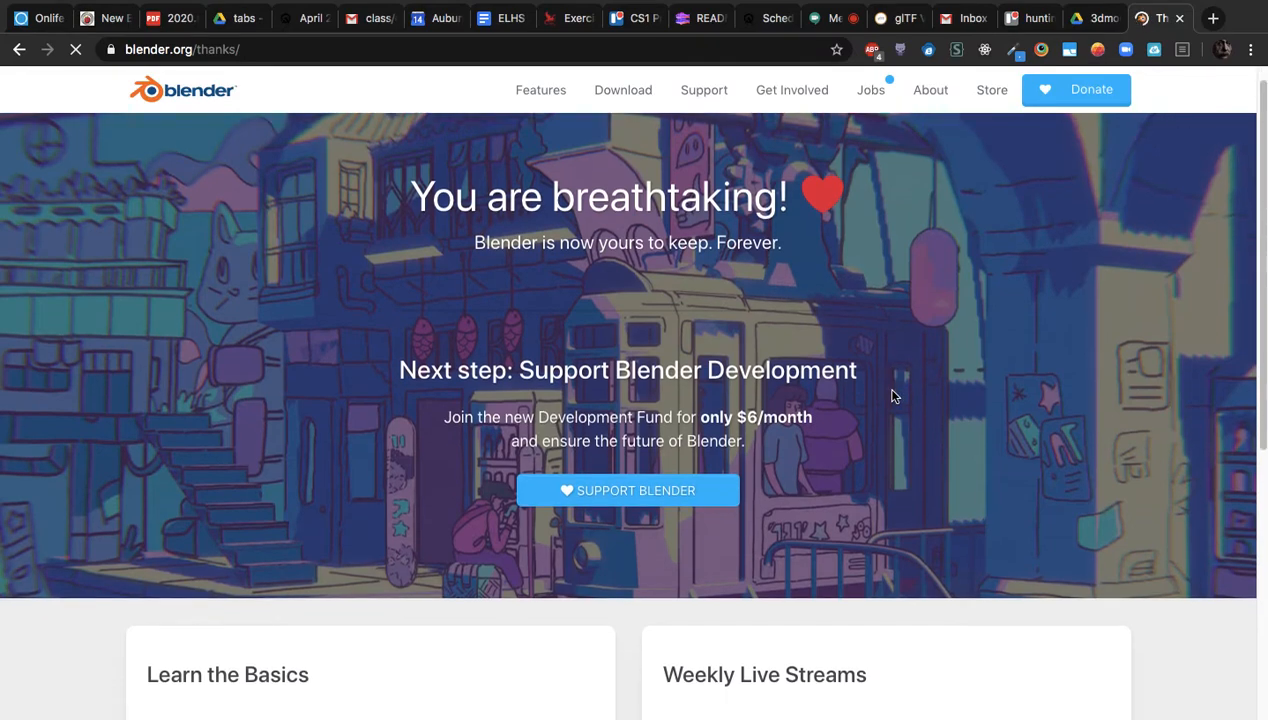
{"action": "scroll", "coordinate": [893, 396], "scroll_direction": "down", "scroll_amount": 5}
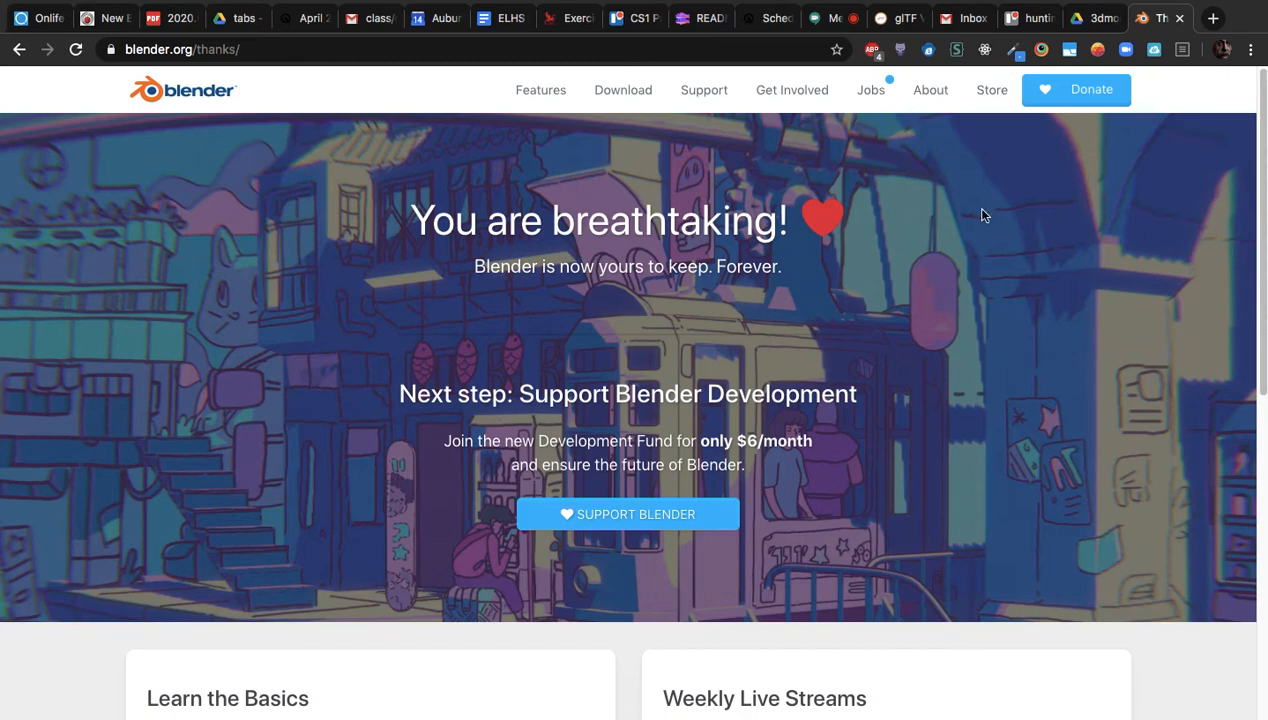
Browse the models in the glb Drive folder, then go back to the 3dmodels folder
{"action": "left_click", "coordinate": [1090, 25]}
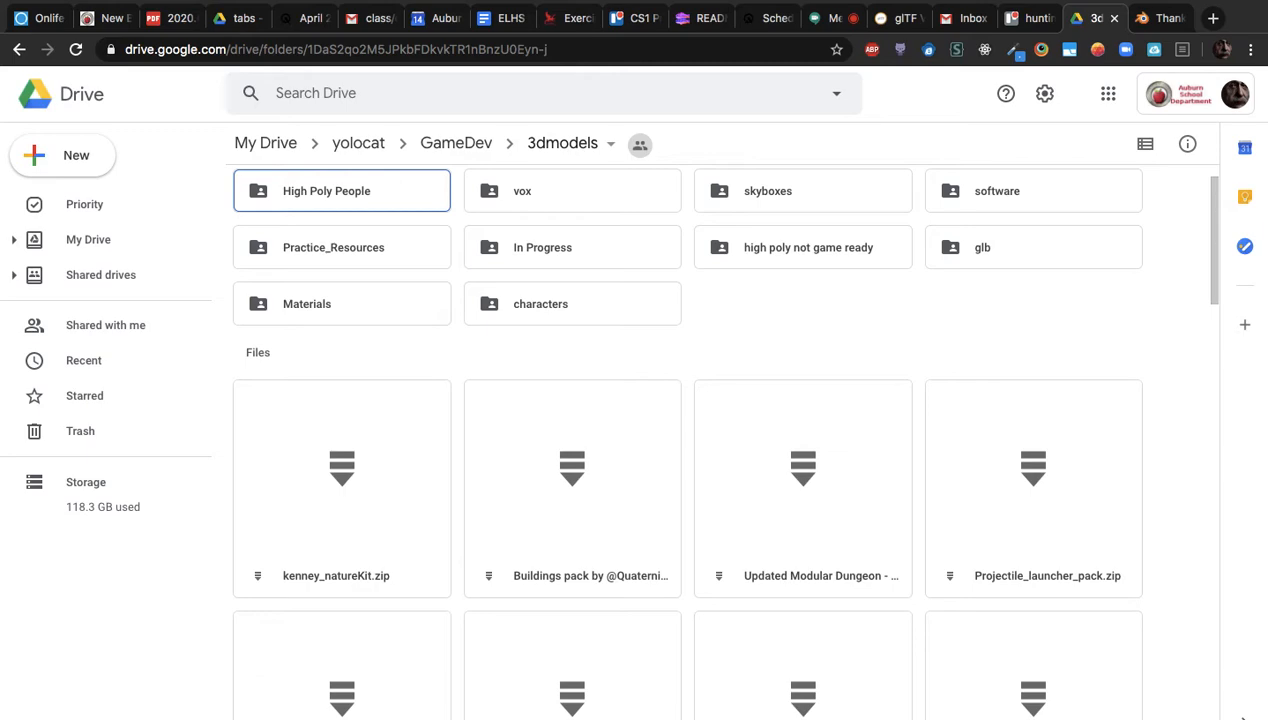
{"action": "double_click", "coordinate": [983, 257]}
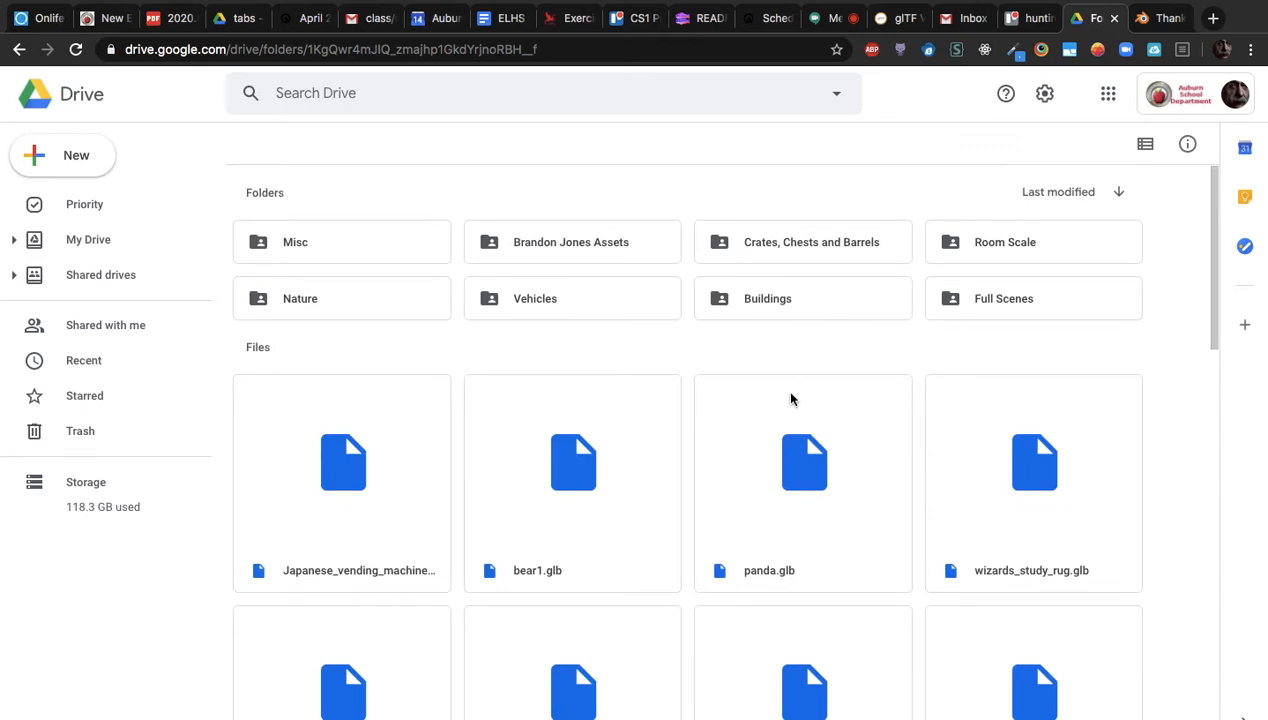
{"action": "scroll", "coordinate": [693, 452], "scroll_direction": "down", "scroll_amount": 5}
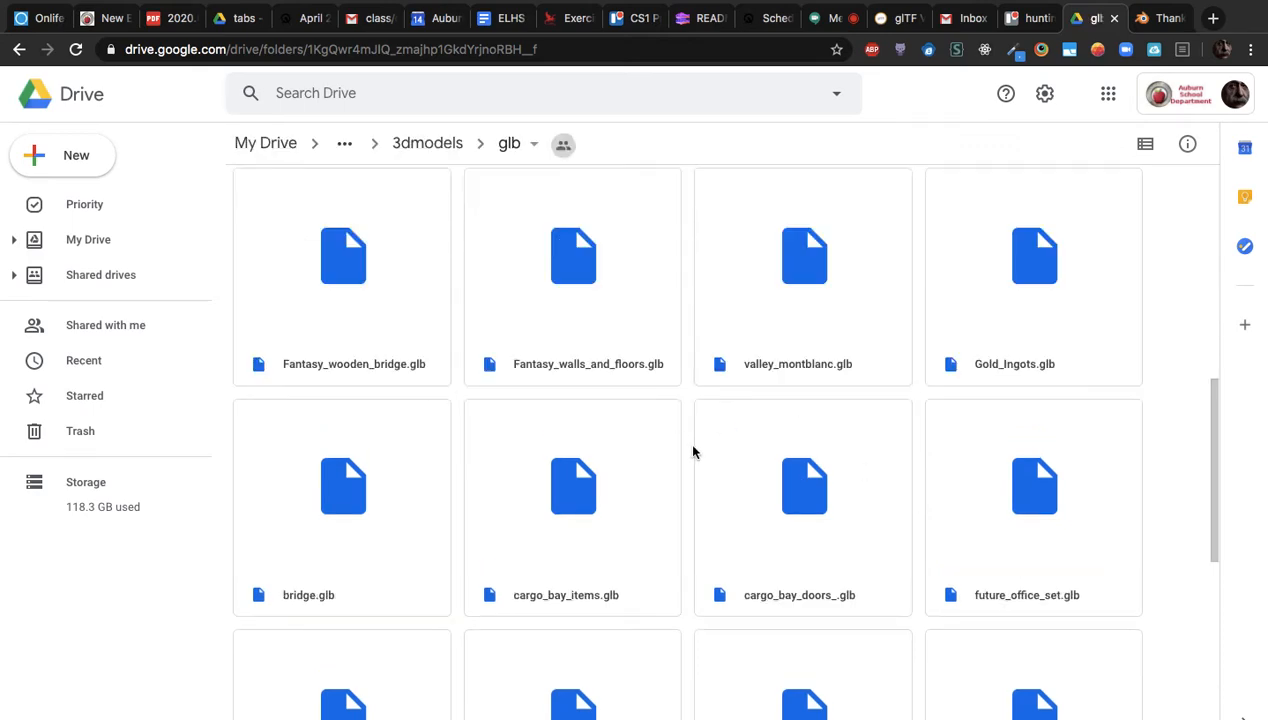
{"action": "scroll", "coordinate": [693, 452], "scroll_direction": "down", "scroll_amount": 6}
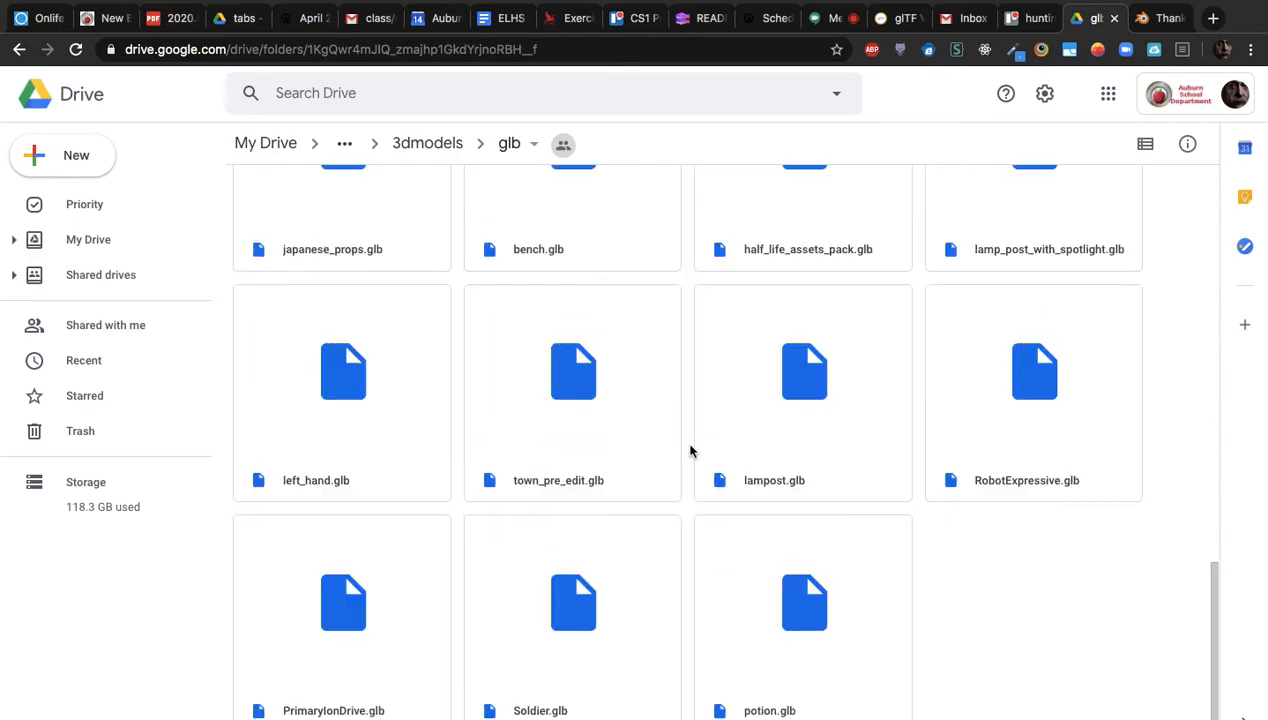
{"action": "scroll", "coordinate": [673, 416], "scroll_direction": "up", "scroll_amount": 10}
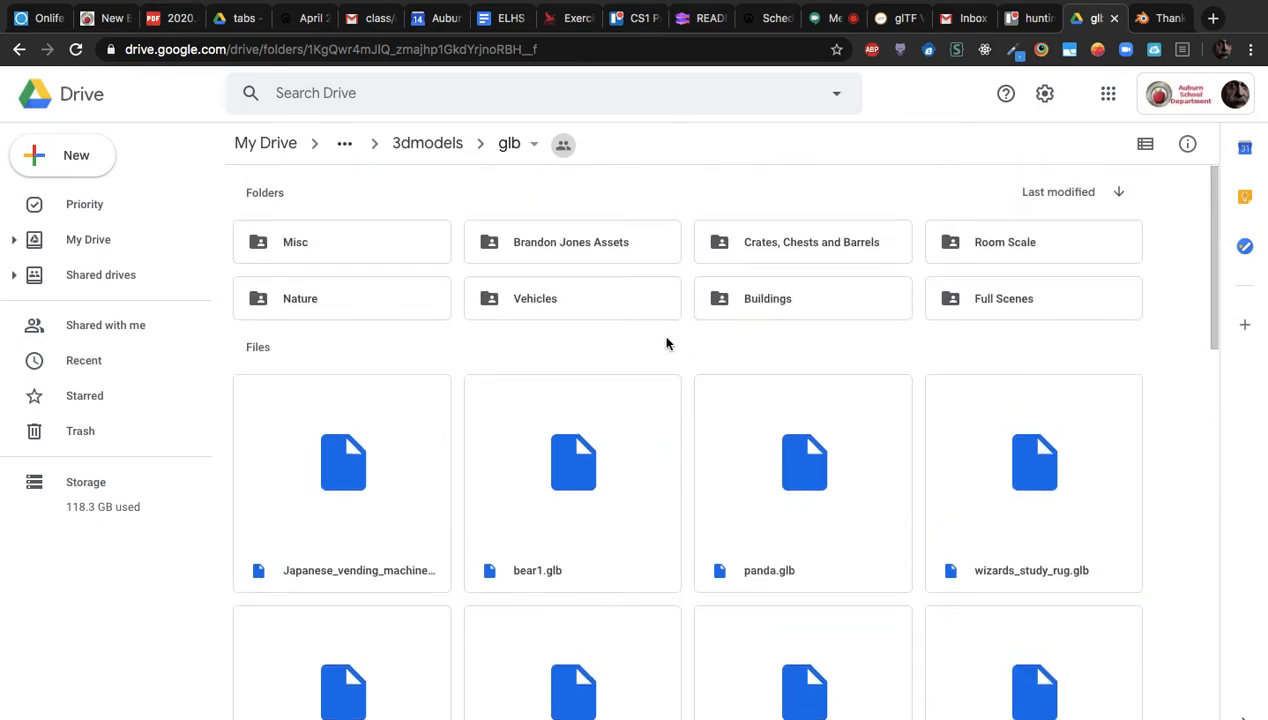
{"action": "left_click", "coordinate": [446, 145]}
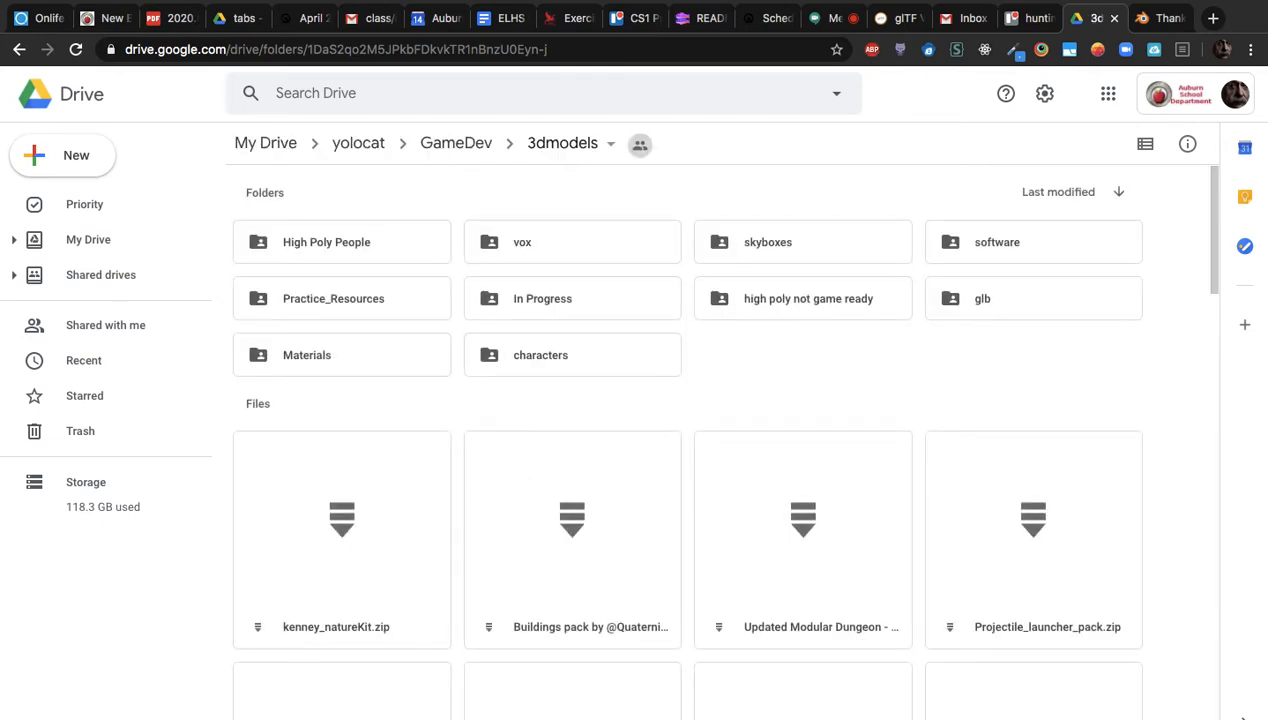
{"action": "left_click", "coordinate": [188, 718]}
Reveal blender-2.82a-macOS.dmg in Finder and open it to mount the Blender installer
{"action": "left_click", "coordinate": [256, 718]}
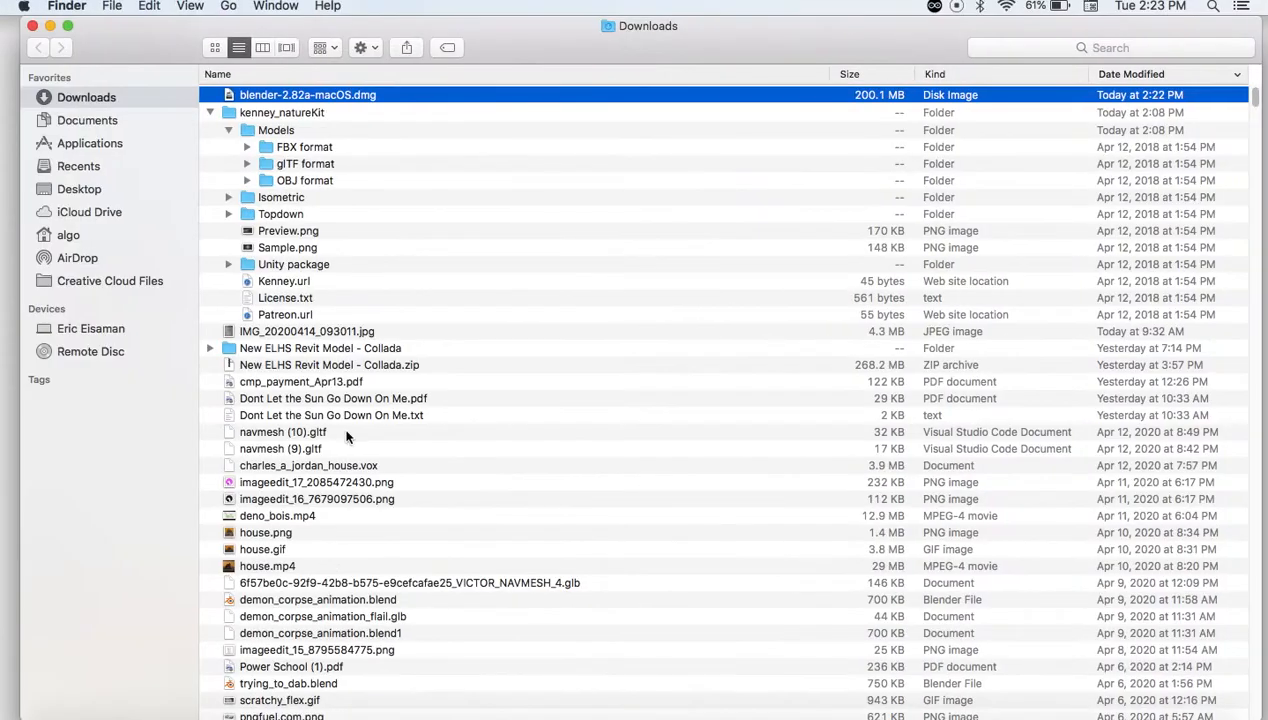
{"action": "right_click", "coordinate": [284, 100]}
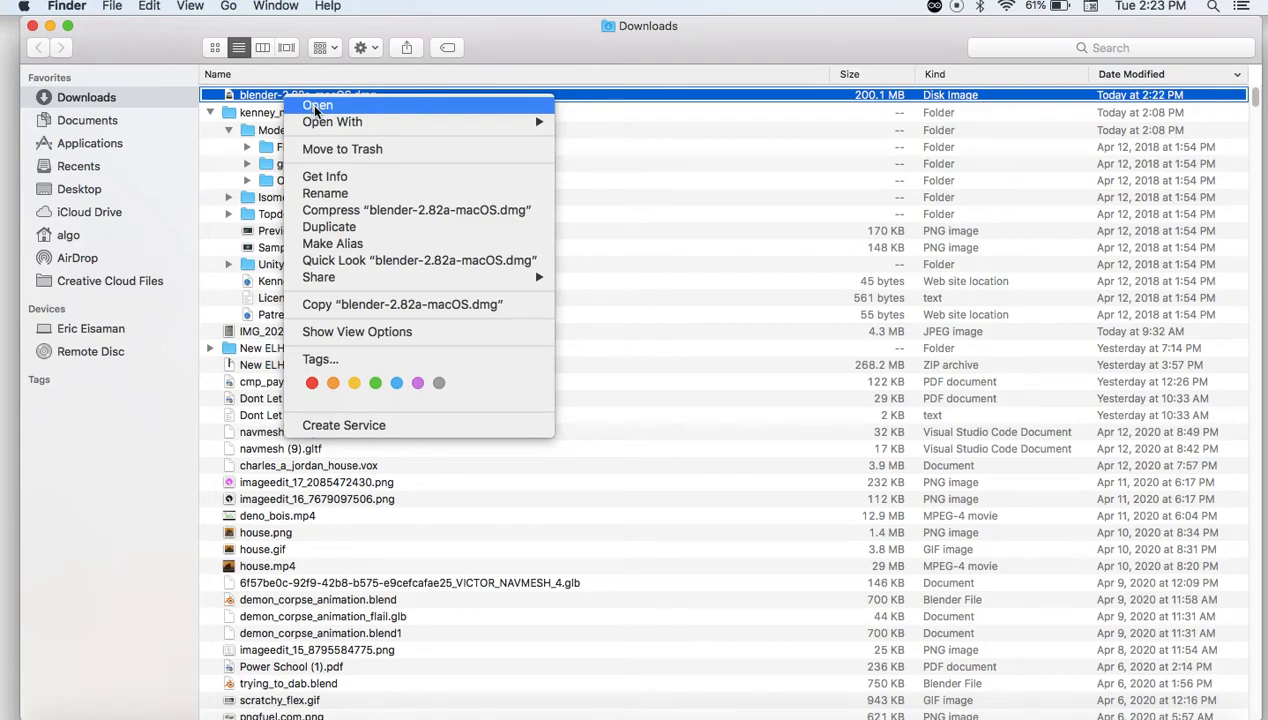
{"action": "left_click", "coordinate": [316, 106]}
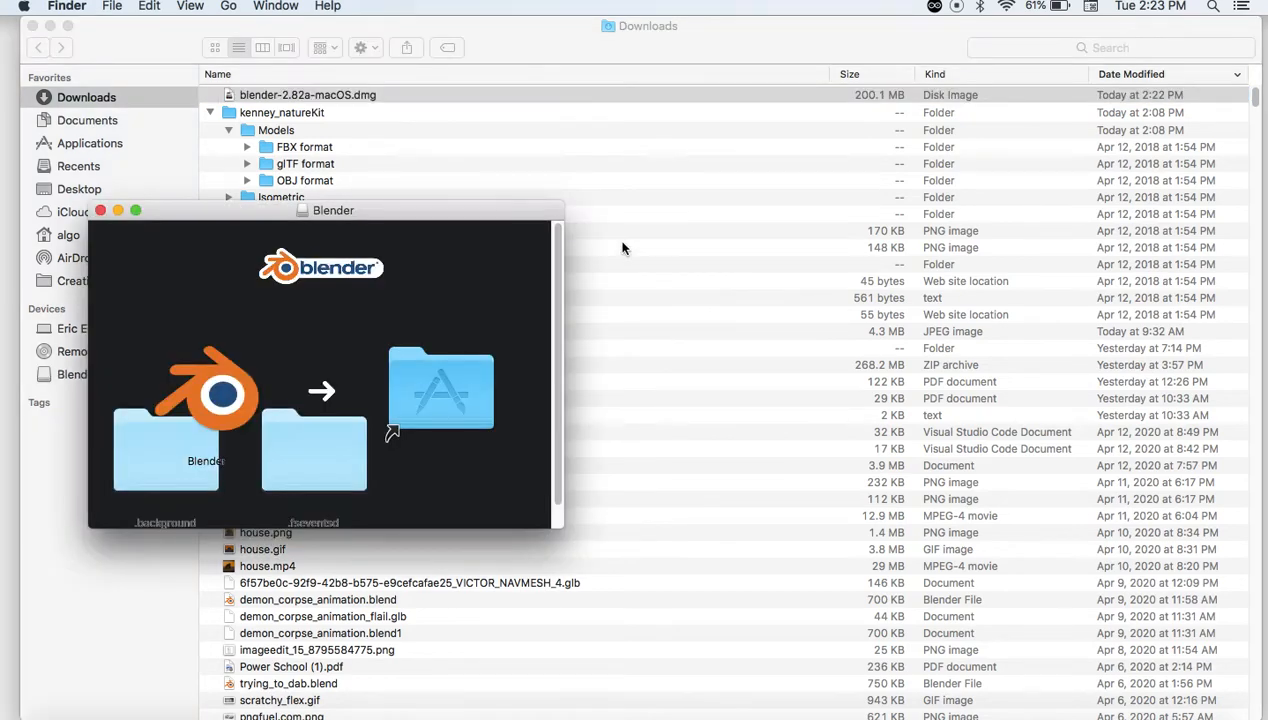
Arrange the Blender installer and Desktop folder windows side by side, Desktop in large icons
{"action": "left_click_drag", "start_coordinate": [481, 207], "coordinate": [848, 76]}
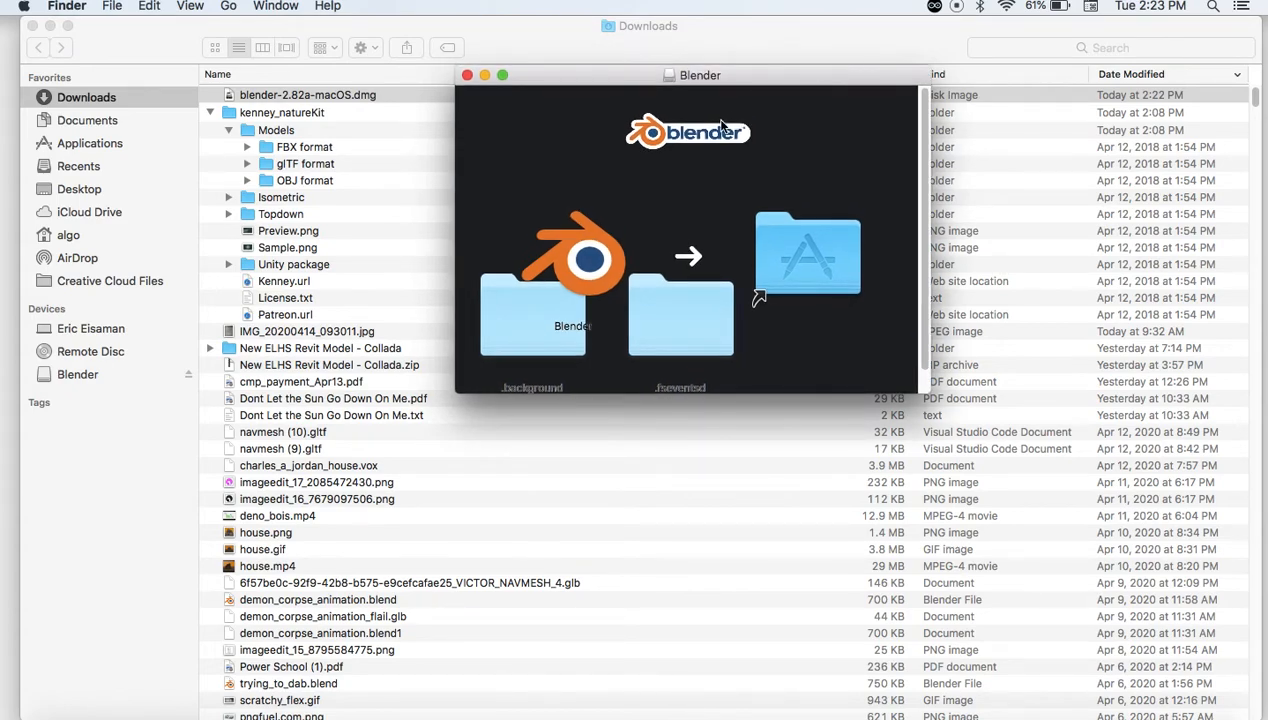
{"action": "left_click", "coordinate": [50, 26]}
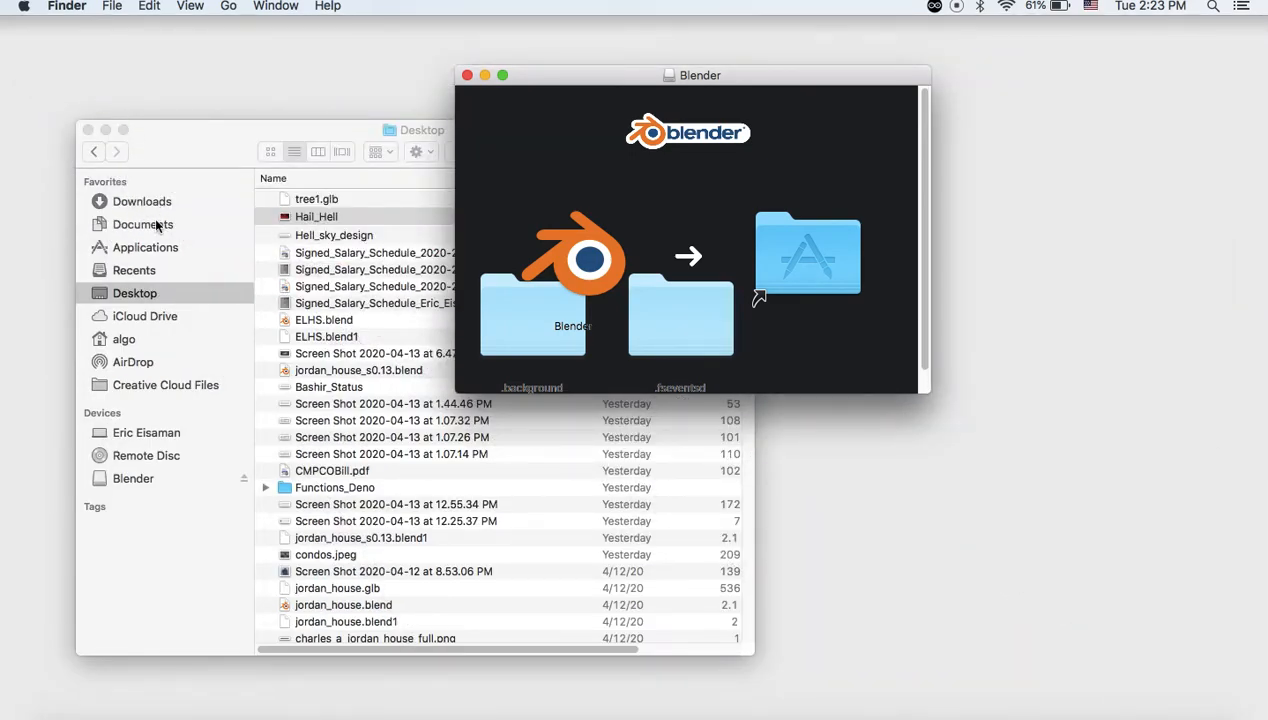
{"action": "left_click", "coordinate": [149, 291]}
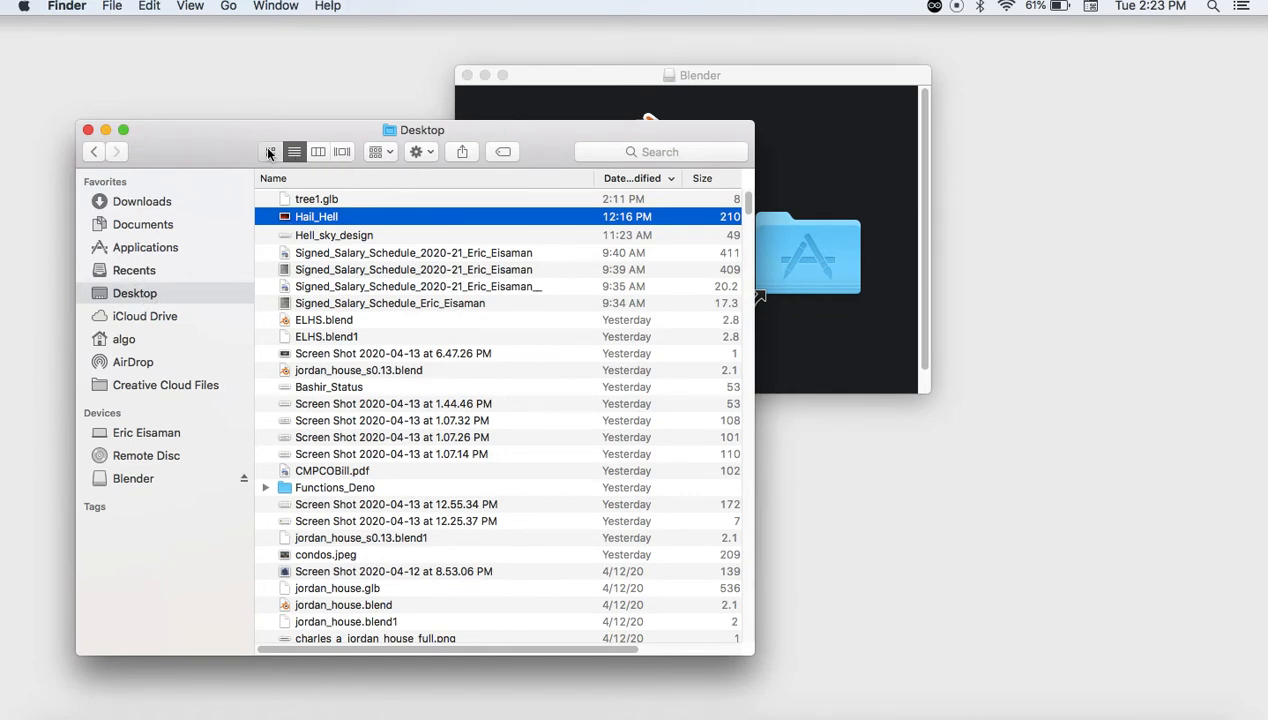
{"action": "left_click", "coordinate": [270, 151]}
{"action": "left_click_drag", "start_coordinate": [715, 143], "coordinate": [675, 58]}
{"action": "left_click_drag", "start_coordinate": [790, 84], "coordinate": [1068, 92]}
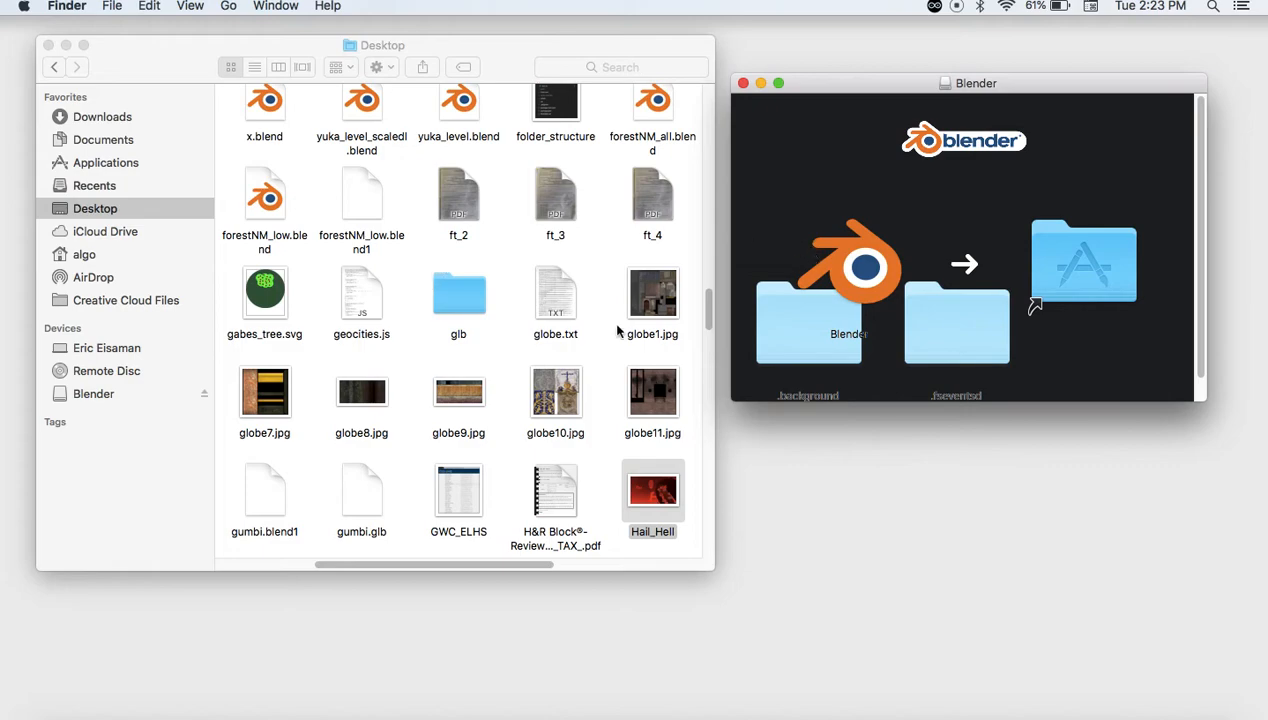
{"action": "scroll", "coordinate": [500, 310], "scroll_direction": "down", "scroll_amount": 5}
{"action": "scroll", "coordinate": [496, 308], "scroll_direction": "down", "scroll_amount": 20}
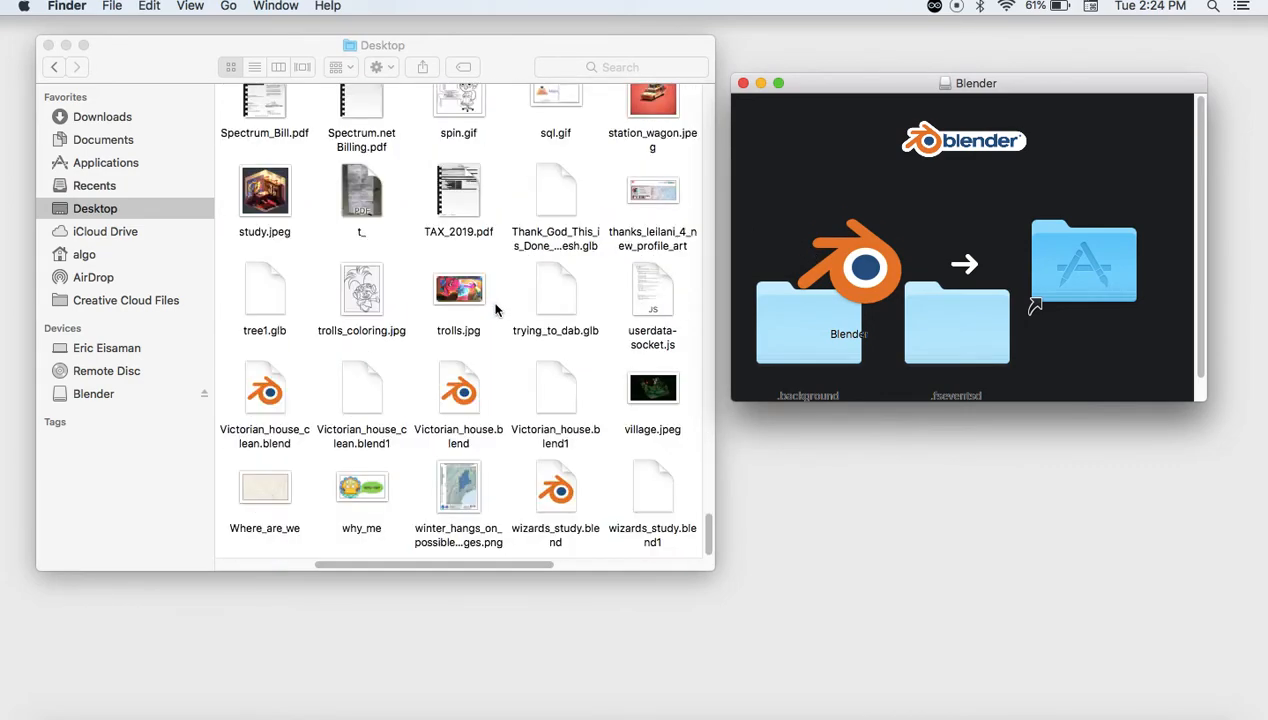
Copy the Blender app onto the Desktop folder, then eject the Blender installer disk
{"action": "left_click_drag", "start_coordinate": [868, 272], "coordinate": [492, 332]}
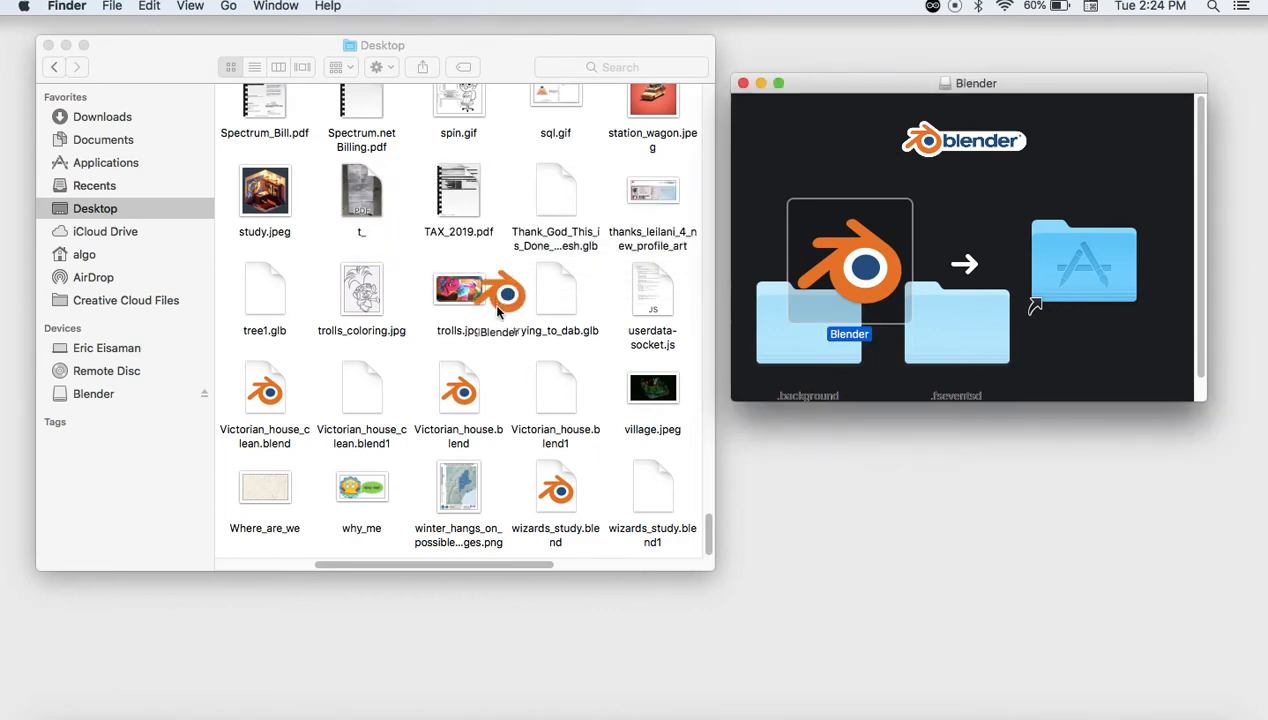
{"action": "left_click", "coordinate": [505, 280]}
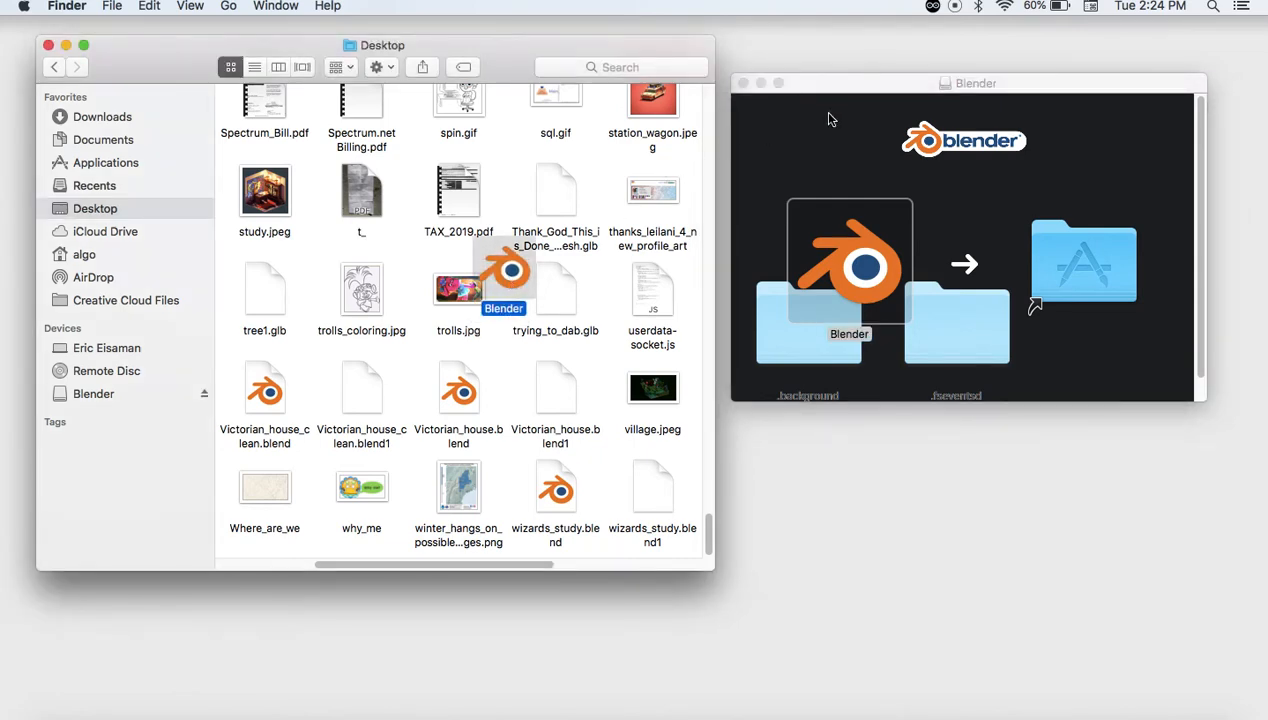
{"action": "left_click", "coordinate": [843, 91]}
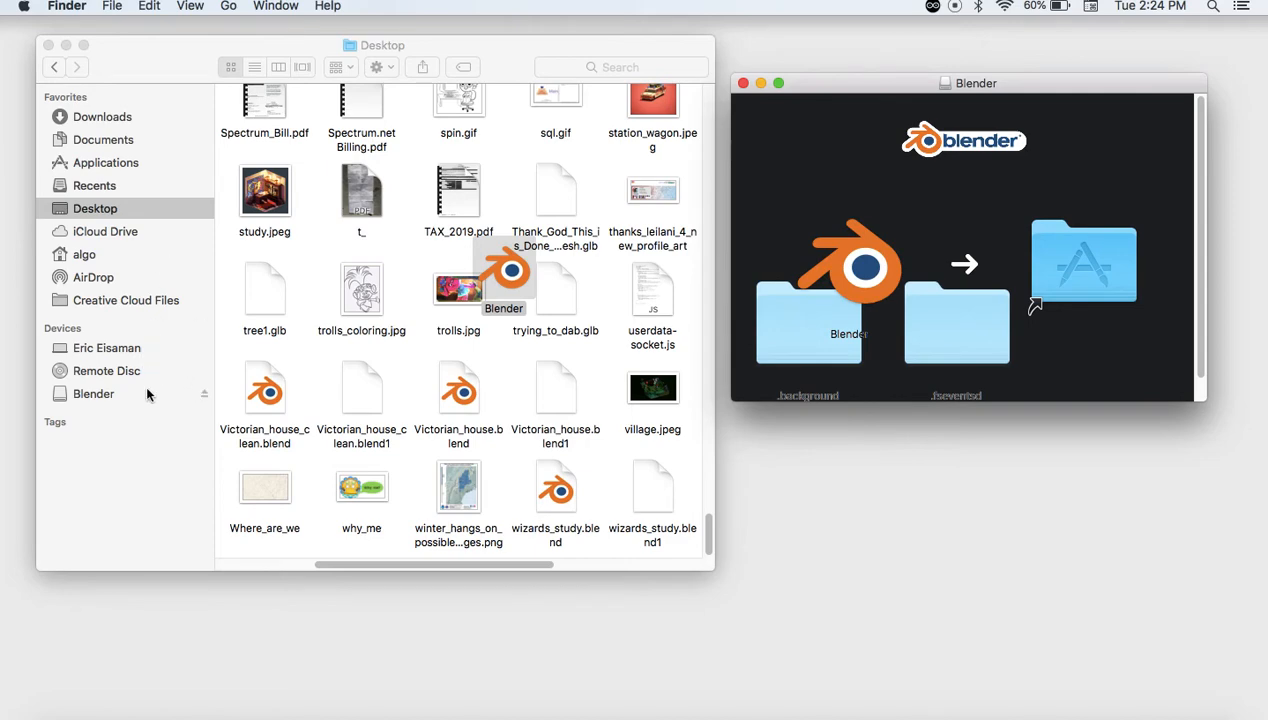
{"action": "left_click", "coordinate": [138, 450]}
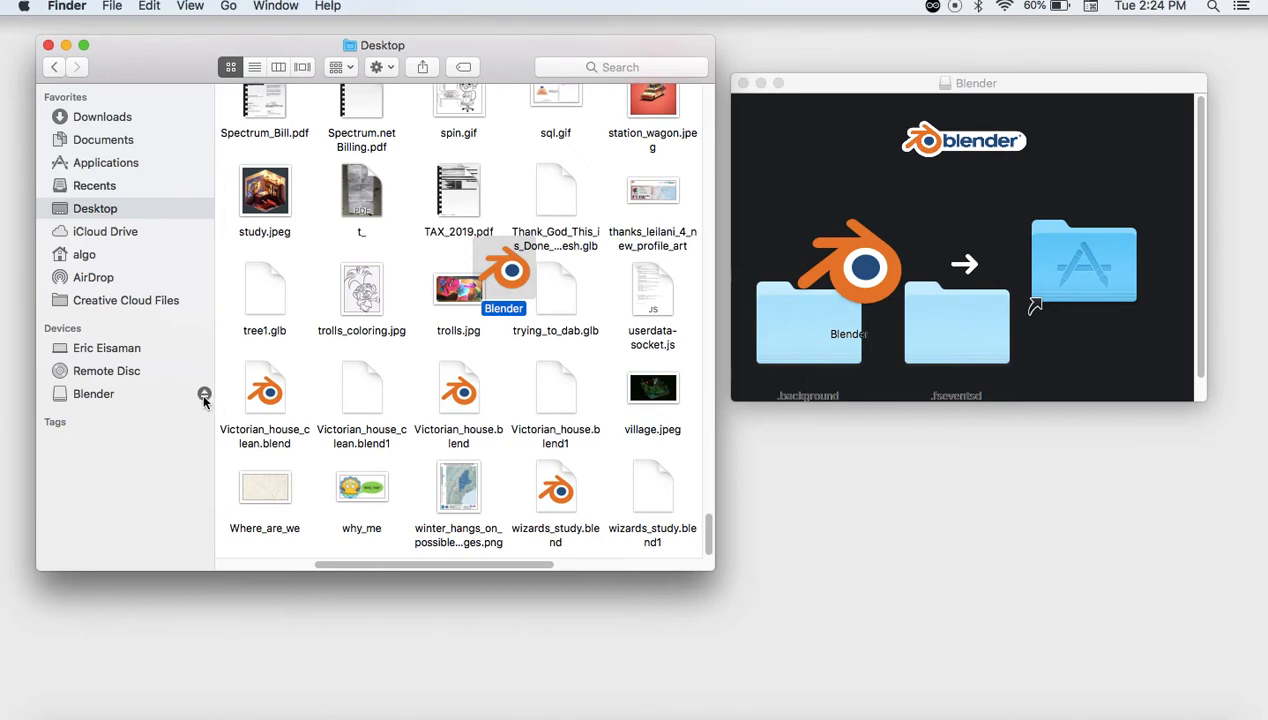
{"action": "left_click", "coordinate": [204, 395]}
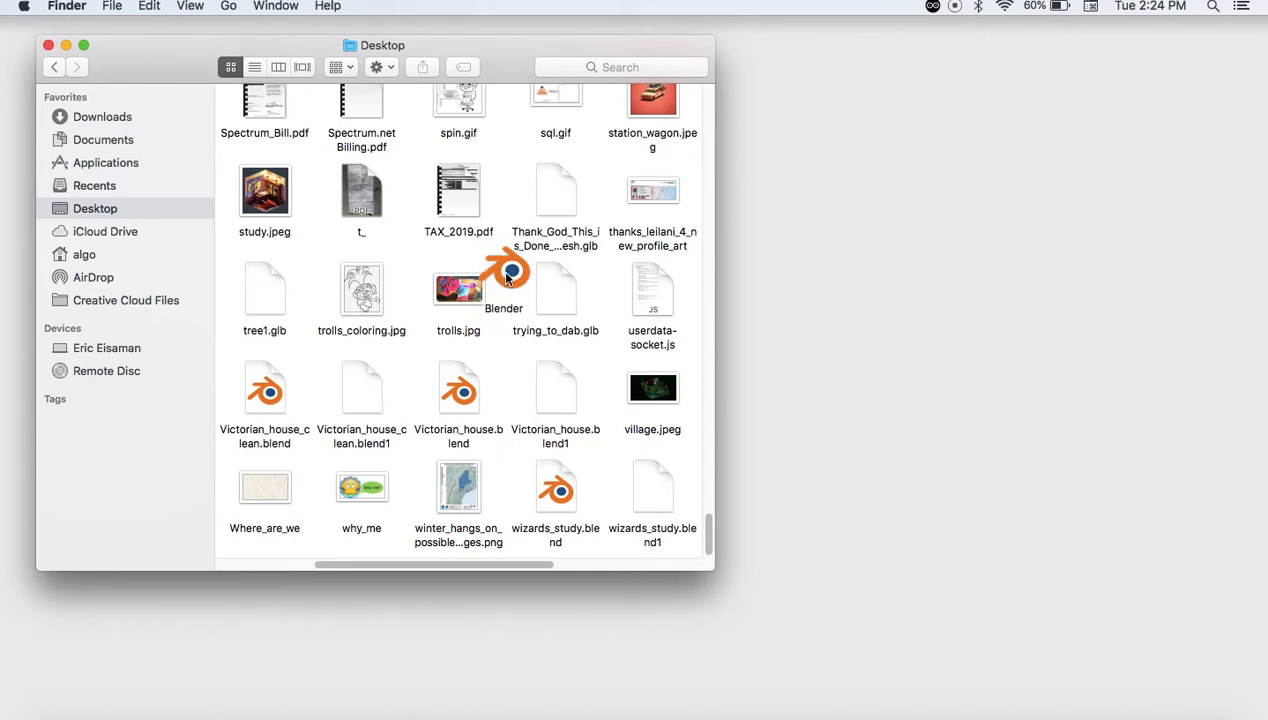
Launch the Desktop copy of Blender 2.82a, approving the downloaded-app security warning
{"action": "right_click", "coordinate": [508, 279]}
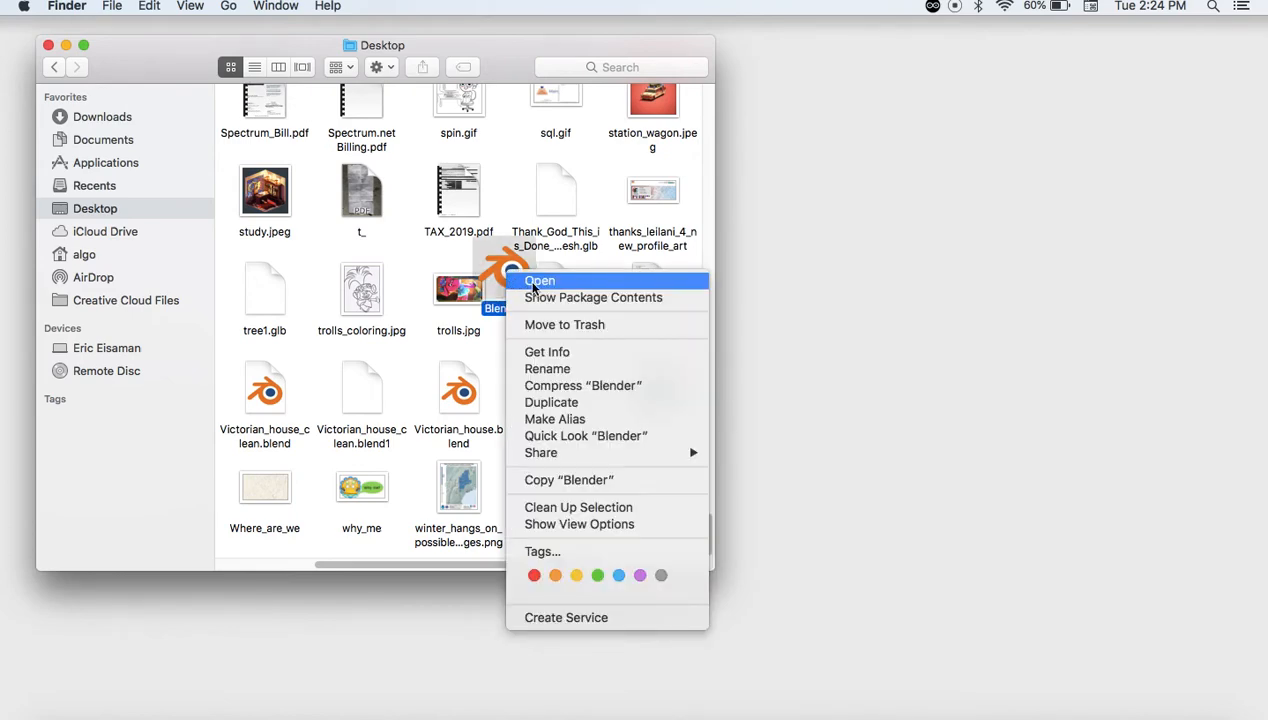
{"action": "left_click", "coordinate": [533, 282]}
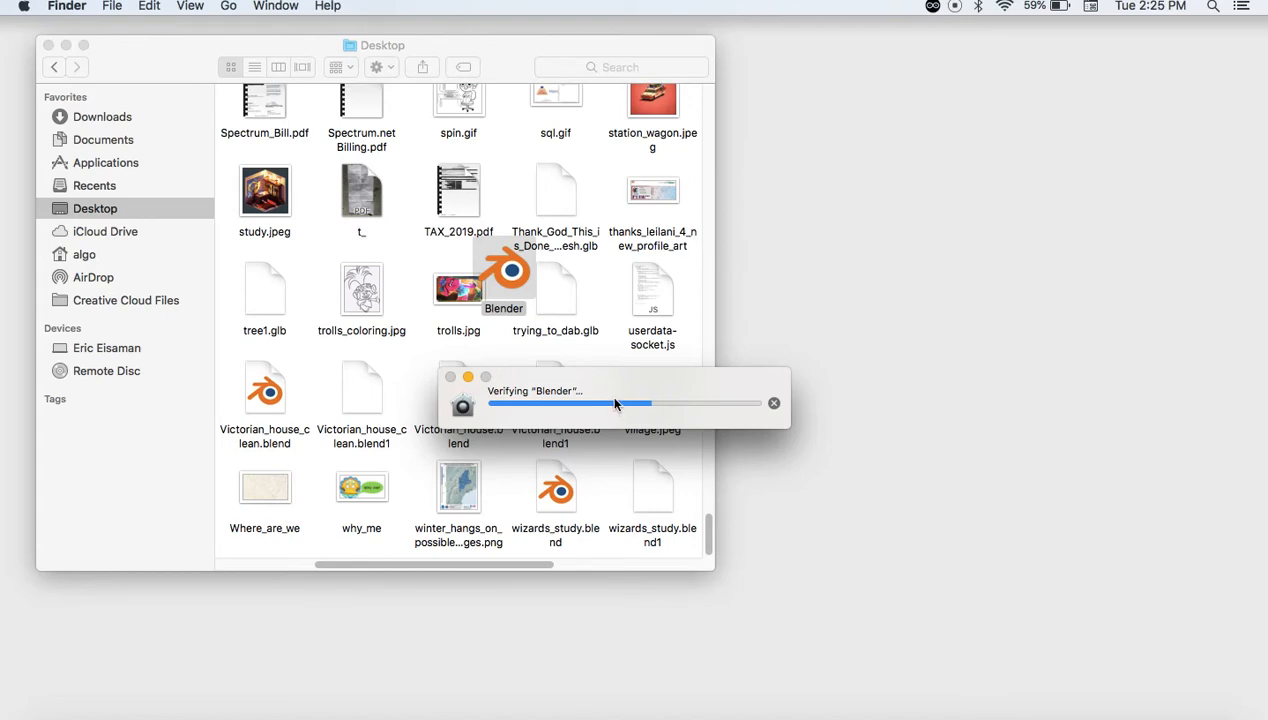
{"action": "mouse_move", "coordinate": [1090, 712]}
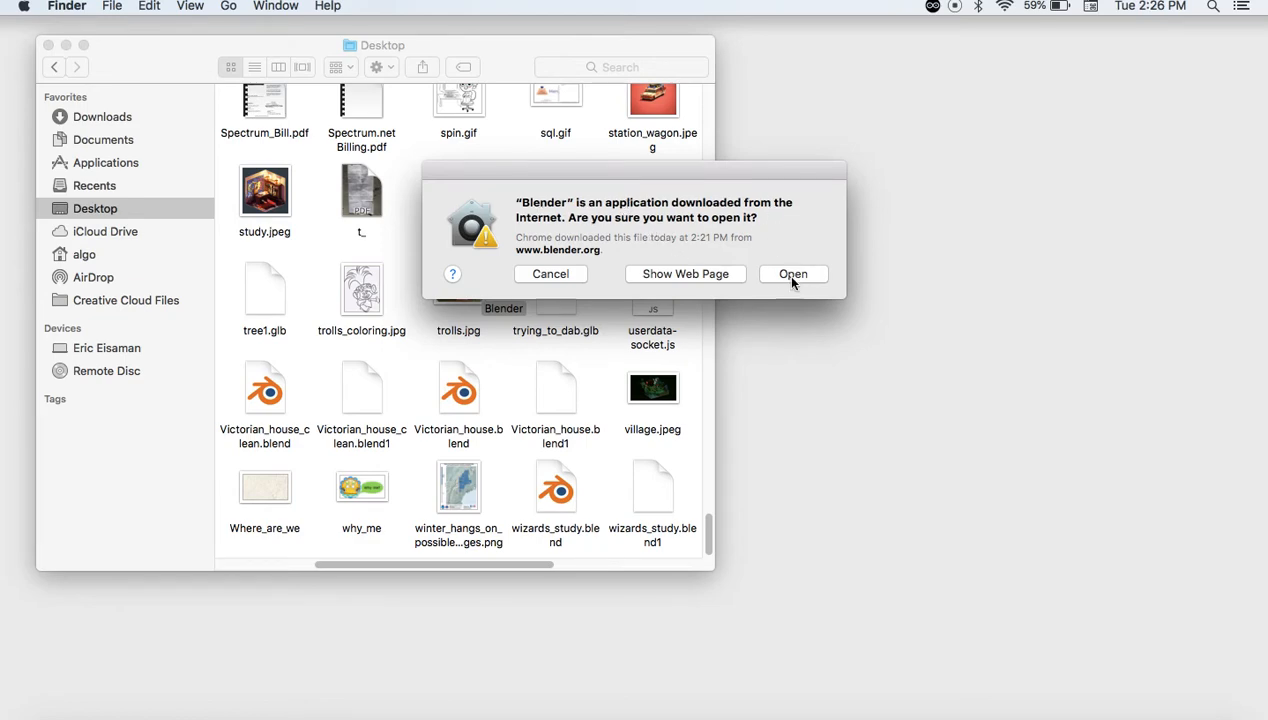
{"action": "left_click", "coordinate": [791, 277]}
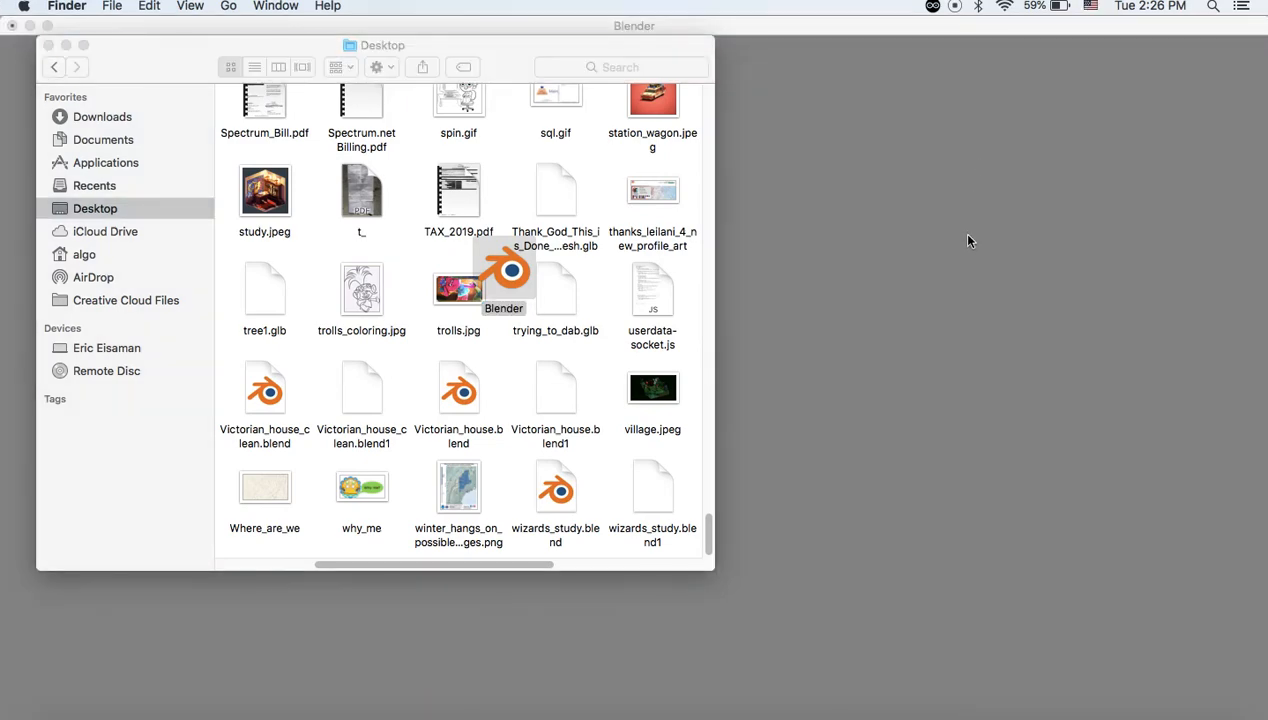
{"action": "left_click_drag", "start_coordinate": [150, 60], "coordinate": [755, 150]}
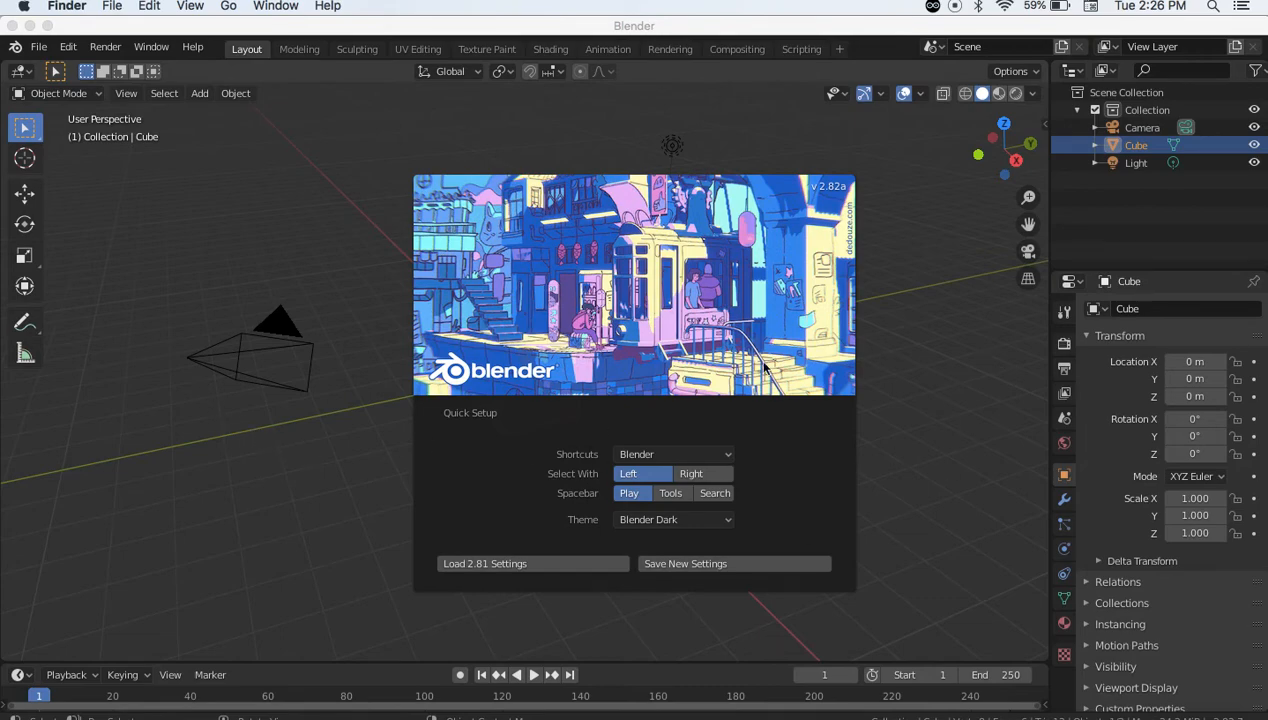
Dismiss Blender's splash screen, then select the default cube and delete it
{"action": "left_click", "coordinate": [322, 460]}
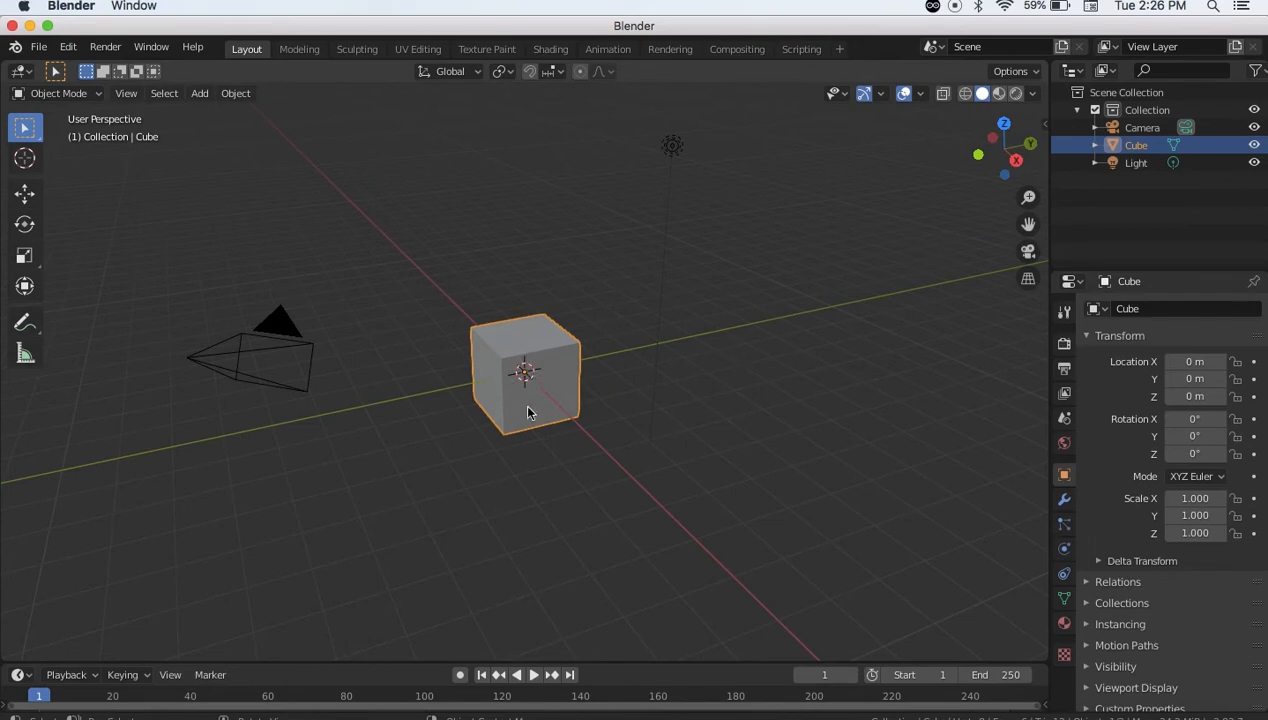
{"action": "left_click", "coordinate": [753, 439]}
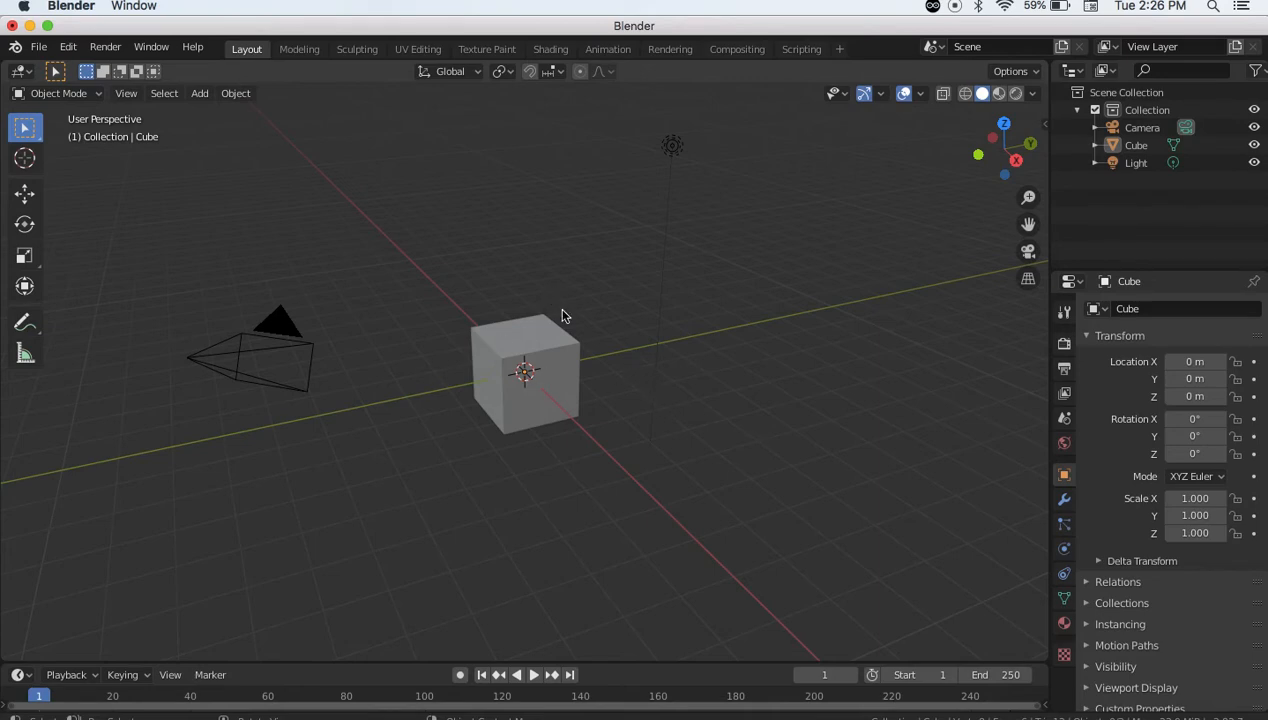
{"action": "left_click", "coordinate": [530, 372]}
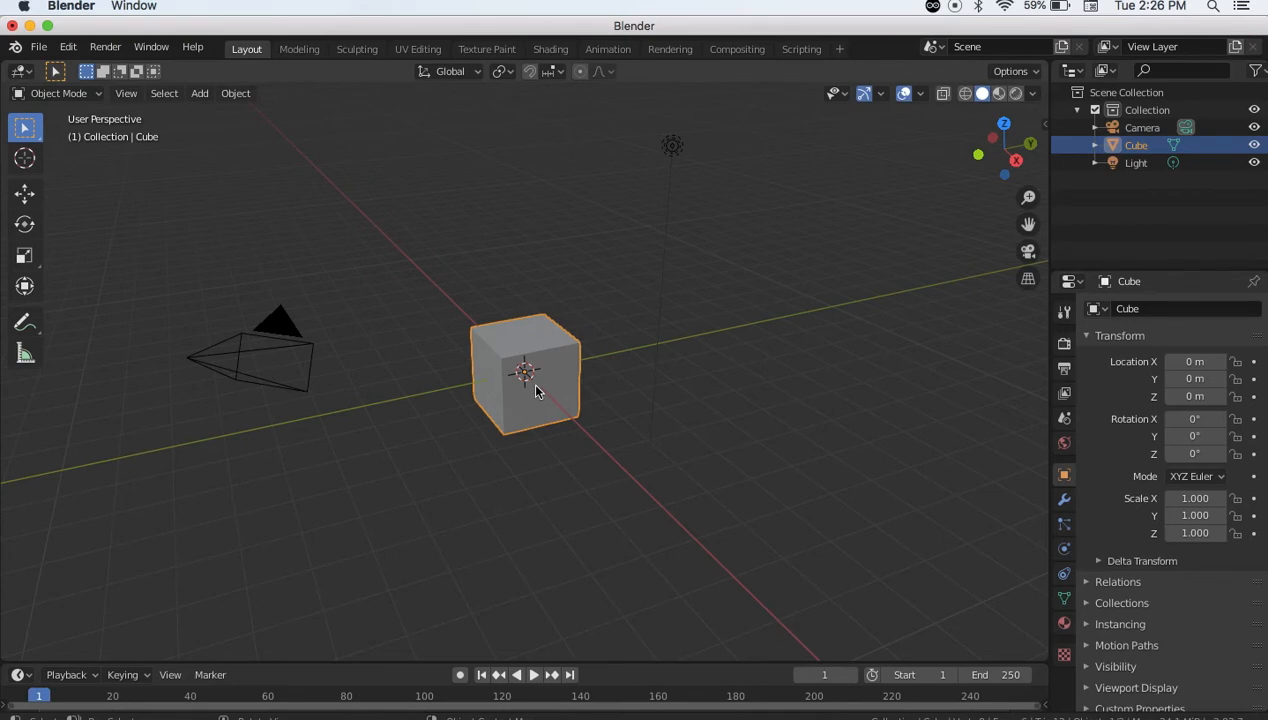
{"action": "key", "text": "x"}
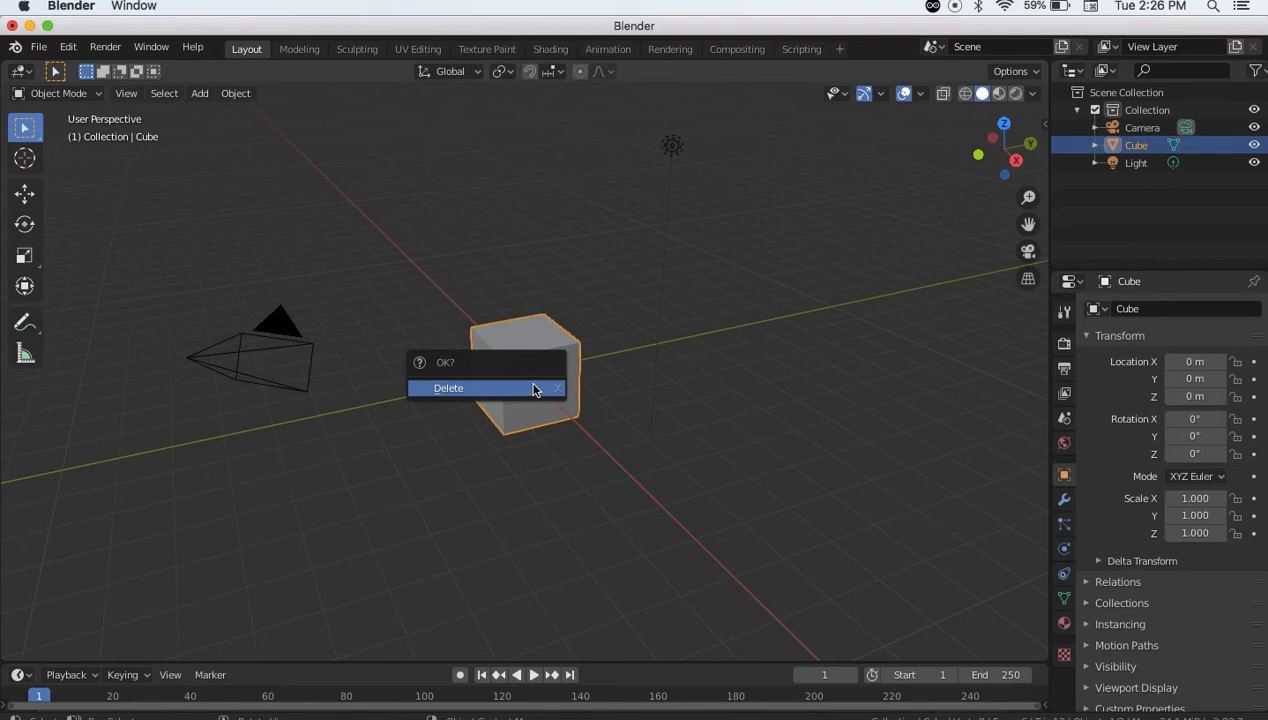
{"action": "left_click", "coordinate": [497, 396]}
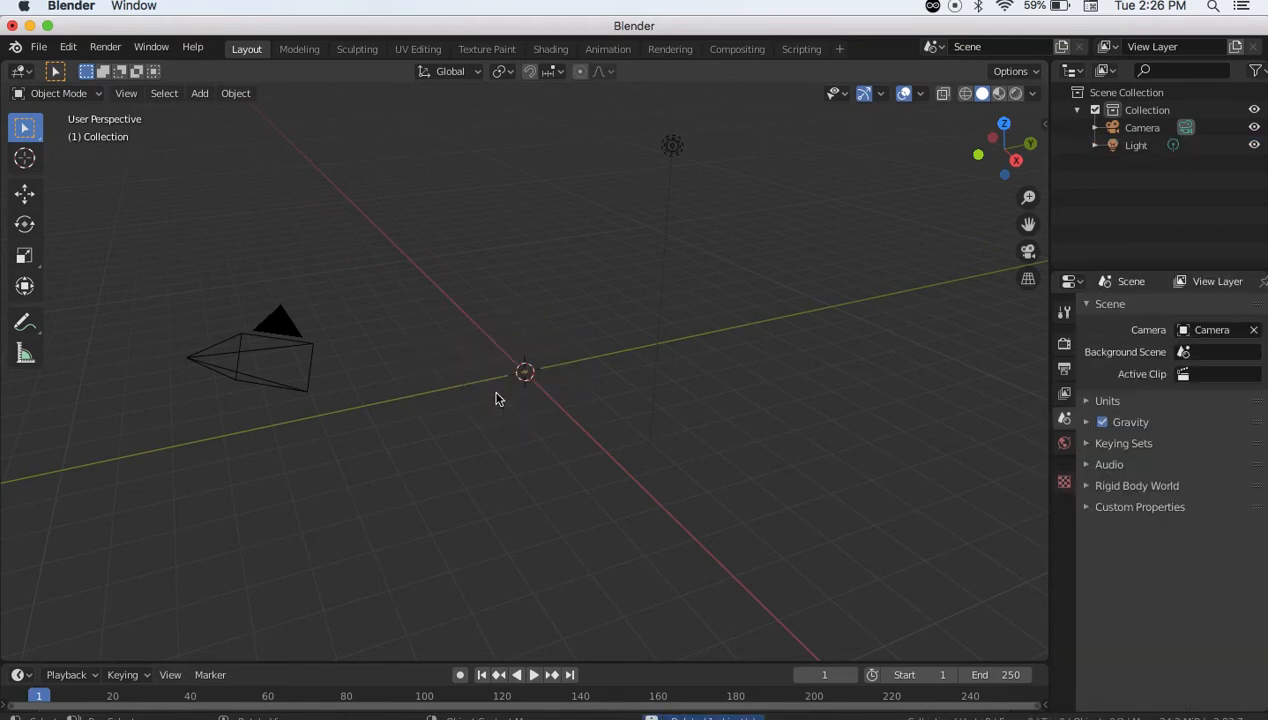
{"action": "left_click", "coordinate": [40, 48]}
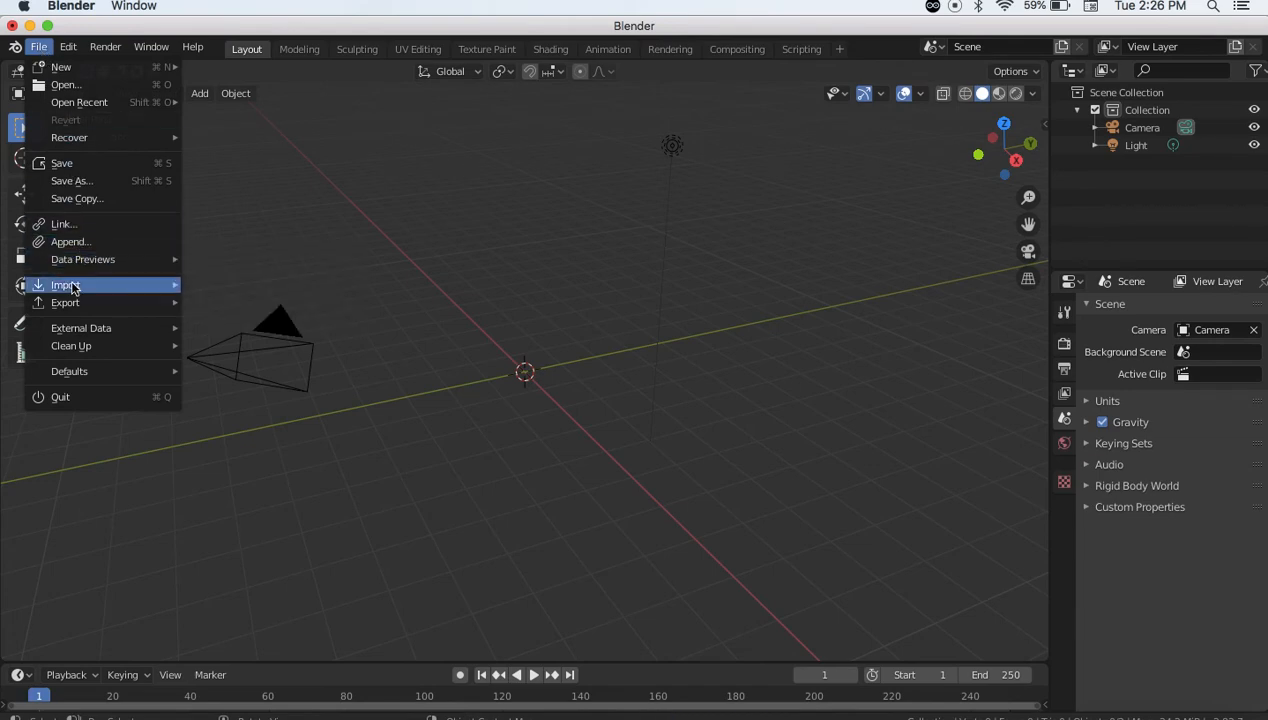
Import canoe.gltf as glTF 2.0 from Downloads/kenney_natureKit/Models/glTF format
{"action": "mouse_move", "coordinate": [73, 287]}
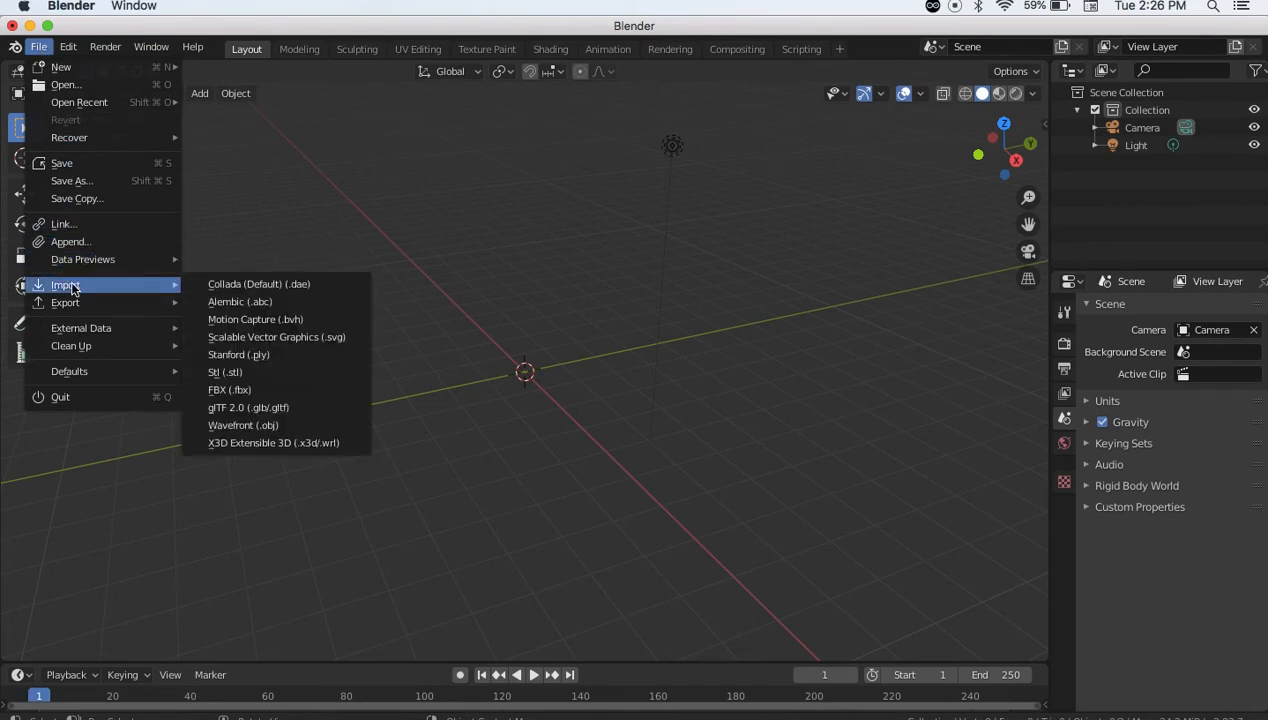
{"action": "left_click", "coordinate": [308, 407]}
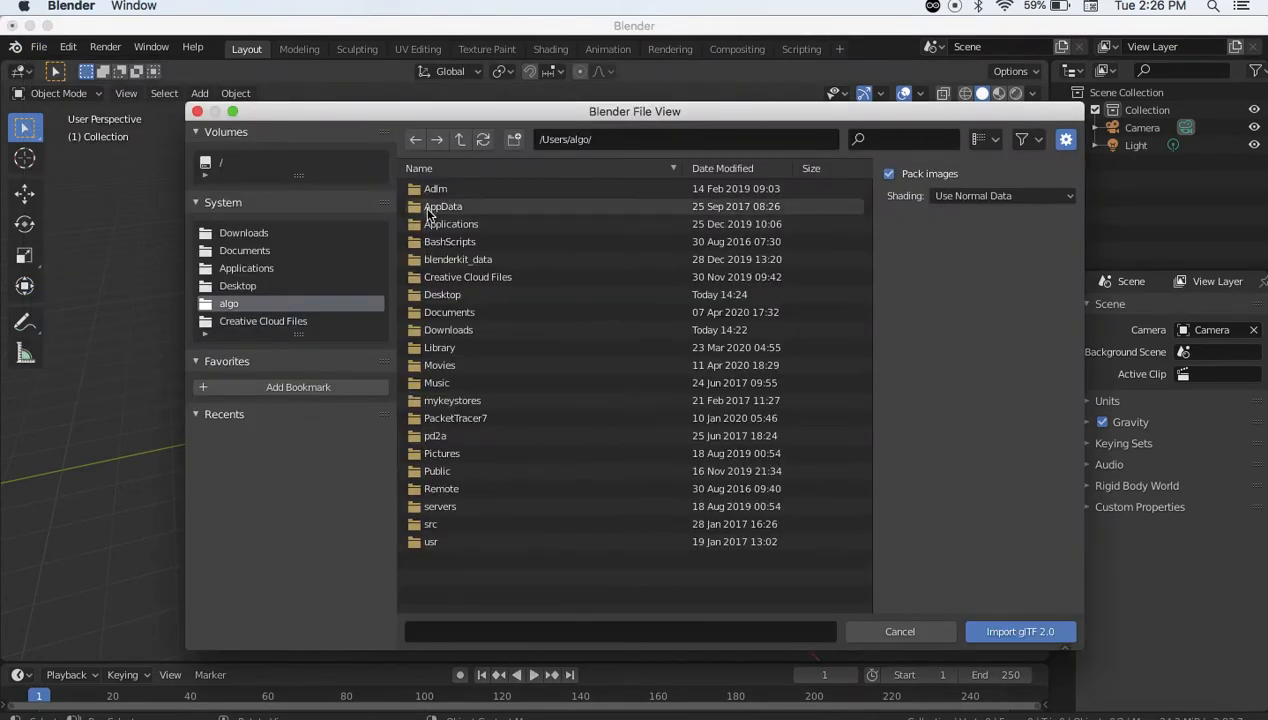
{"action": "left_click", "coordinate": [236, 233]}
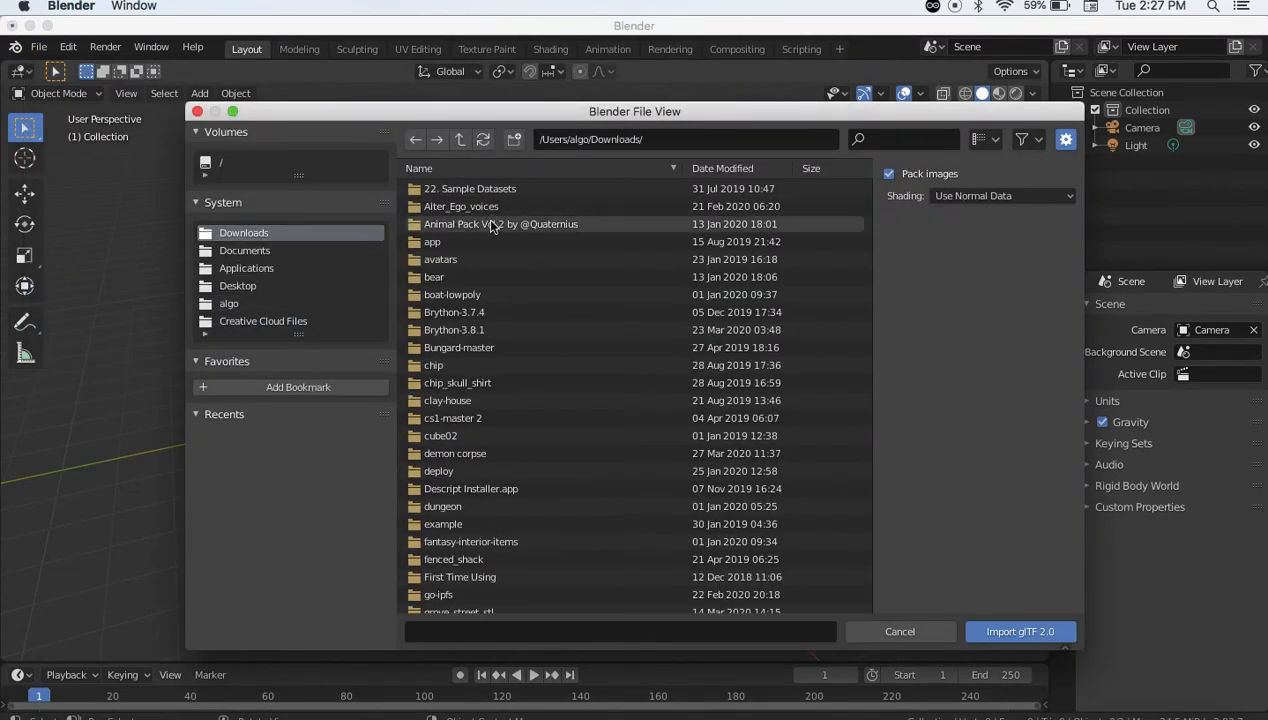
{"action": "scroll", "coordinate": [478, 328], "scroll_direction": "down", "scroll_amount": 3}
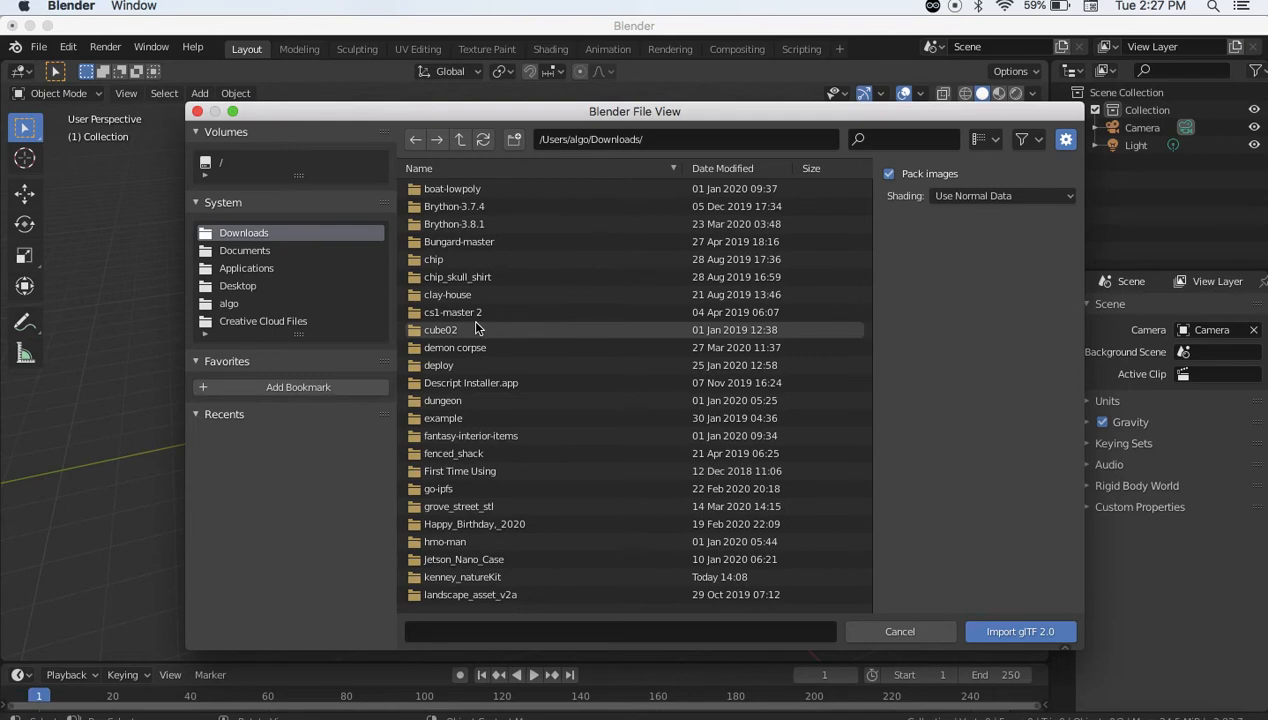
{"action": "scroll", "coordinate": [478, 328], "scroll_direction": "down", "scroll_amount": 3}
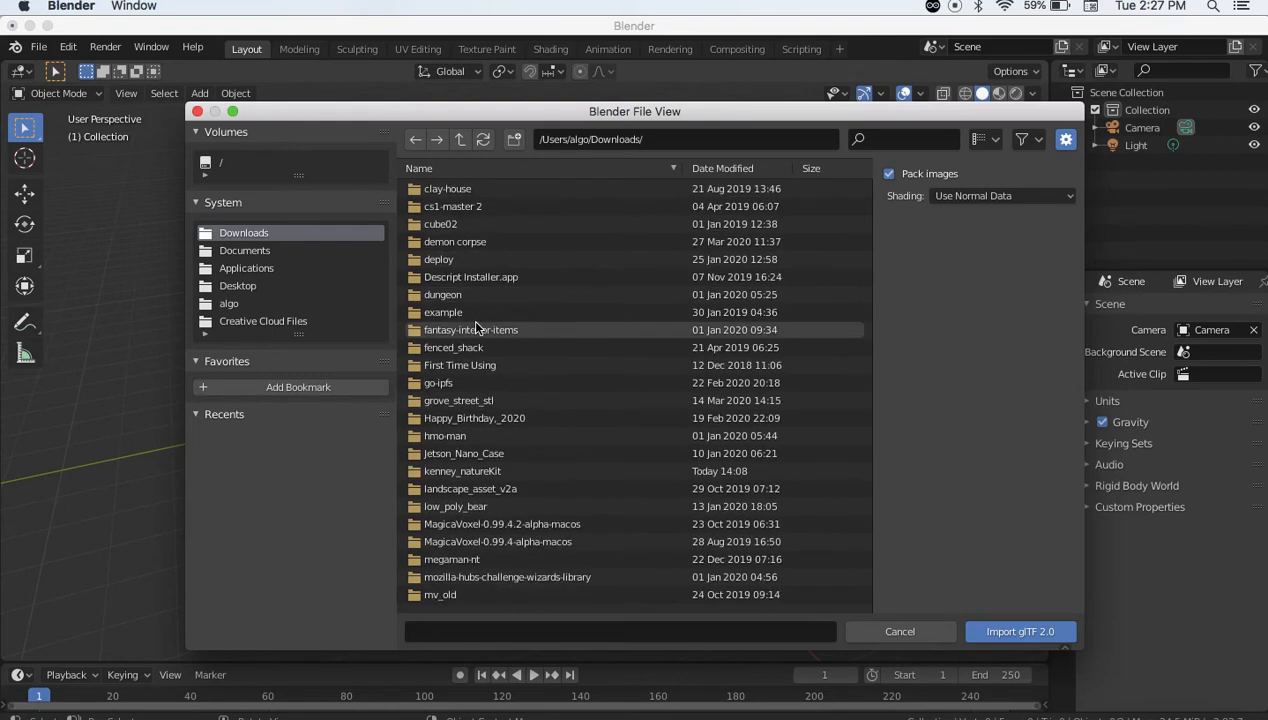
{"action": "double_click", "coordinate": [467, 472]}
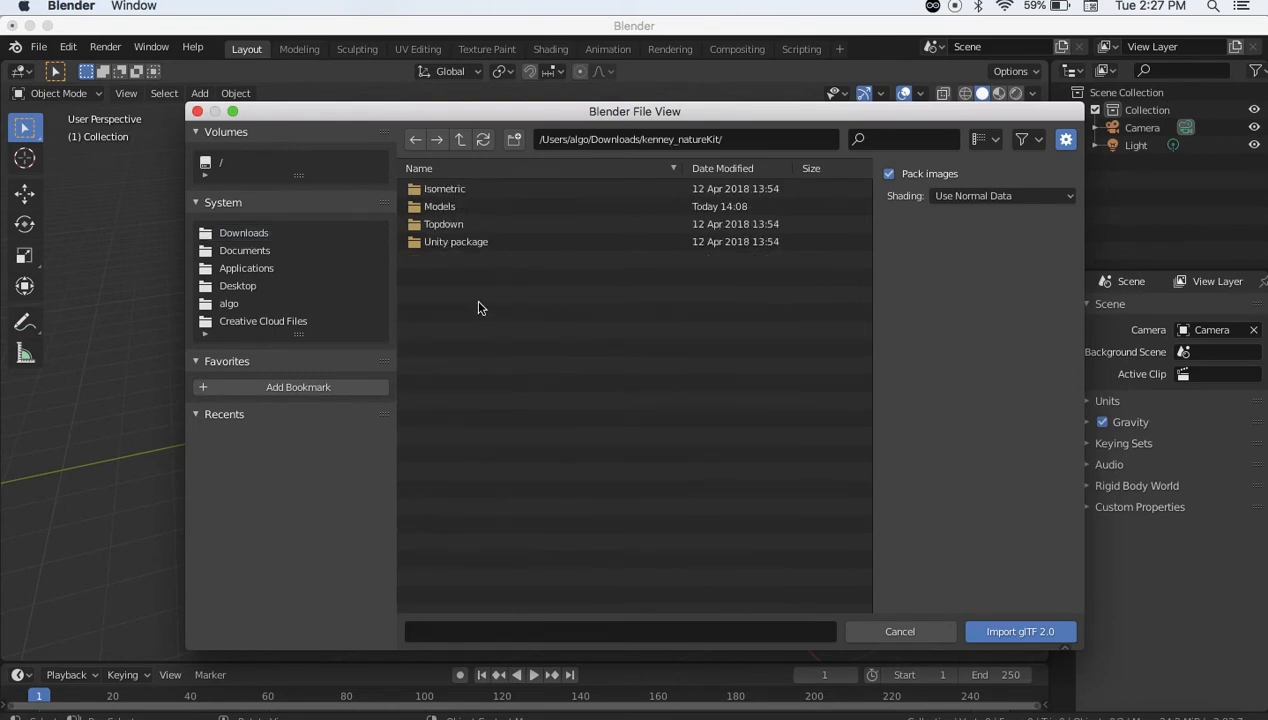
{"action": "double_click", "coordinate": [420, 207]}
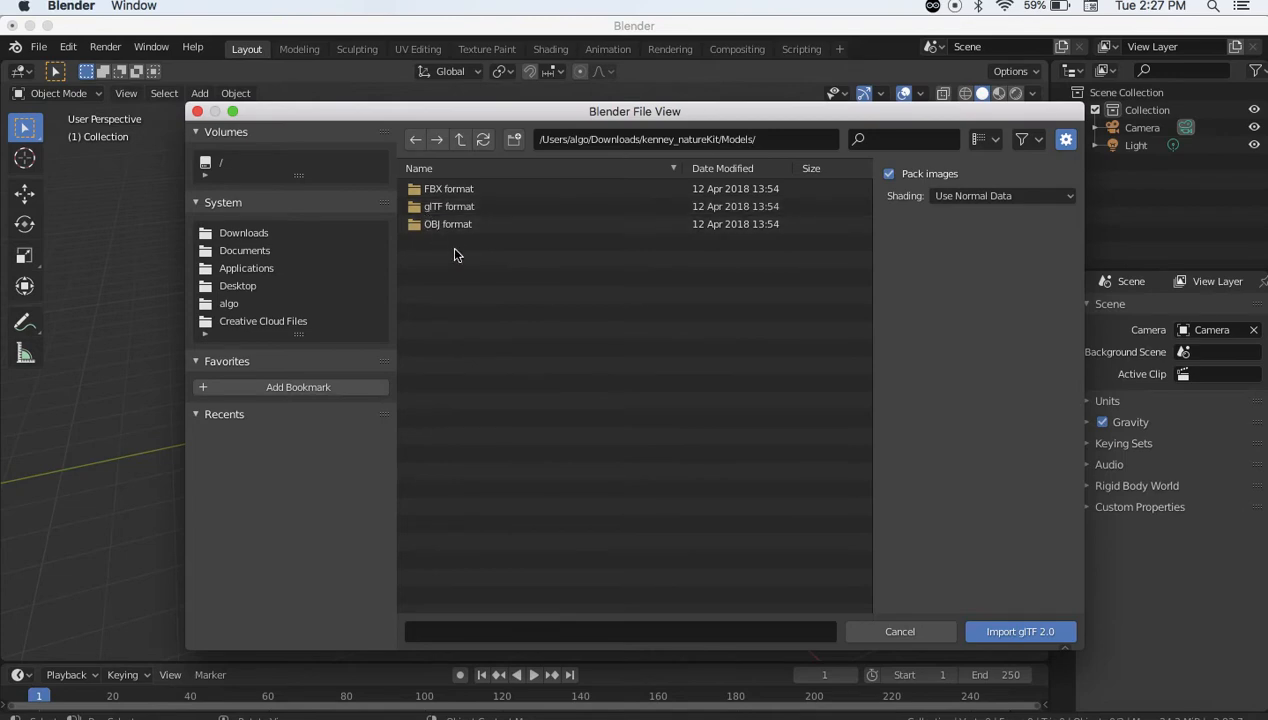
{"action": "double_click", "coordinate": [450, 207]}
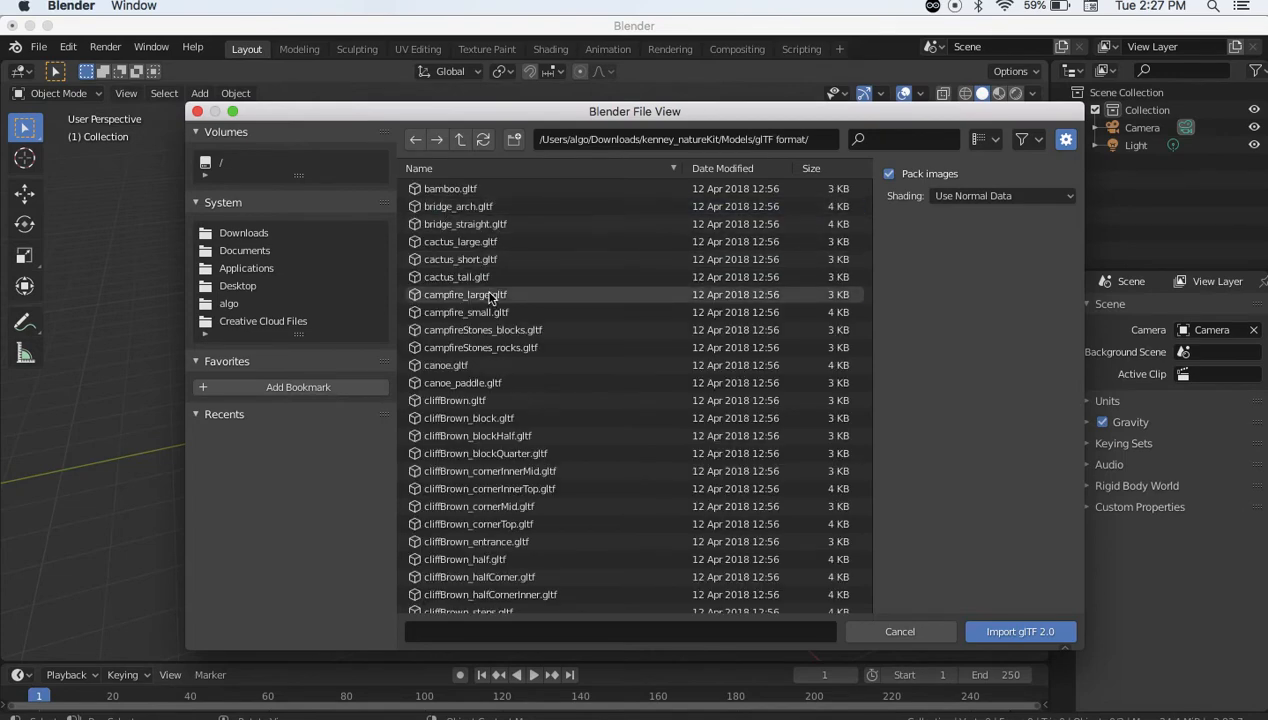
{"action": "left_click", "coordinate": [441, 367]}
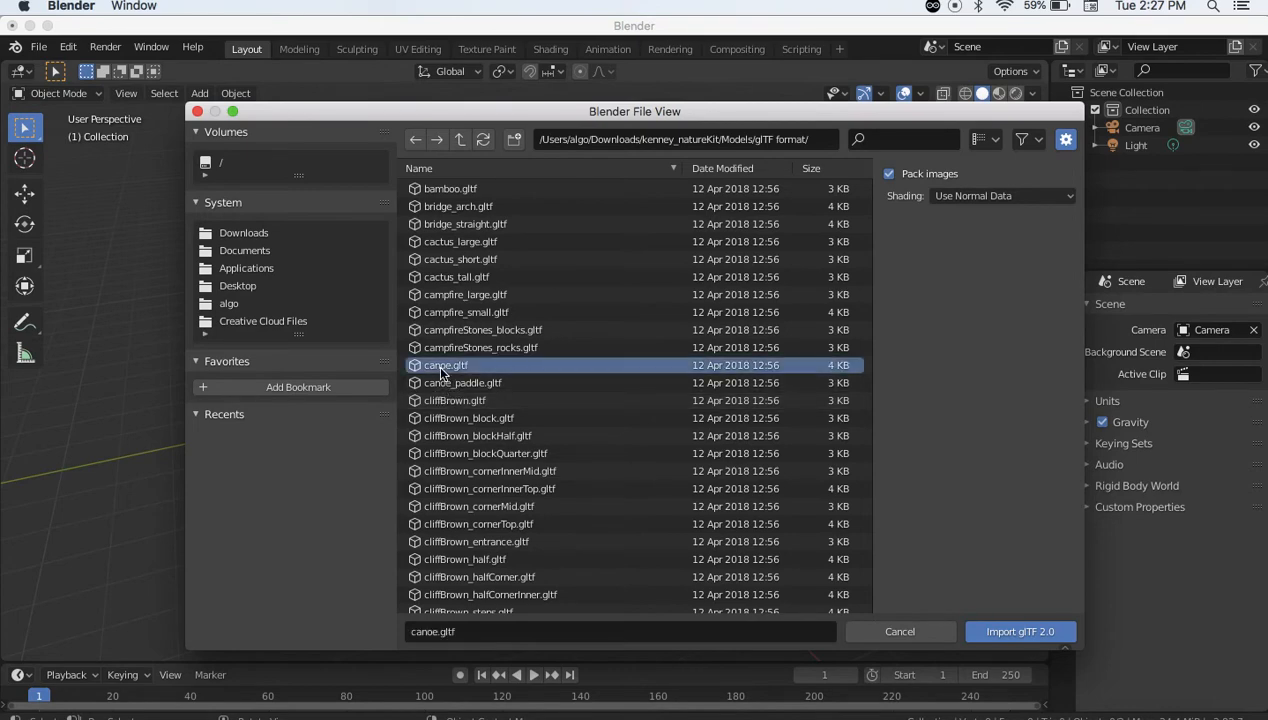
{"action": "double_click", "coordinate": [441, 367]}
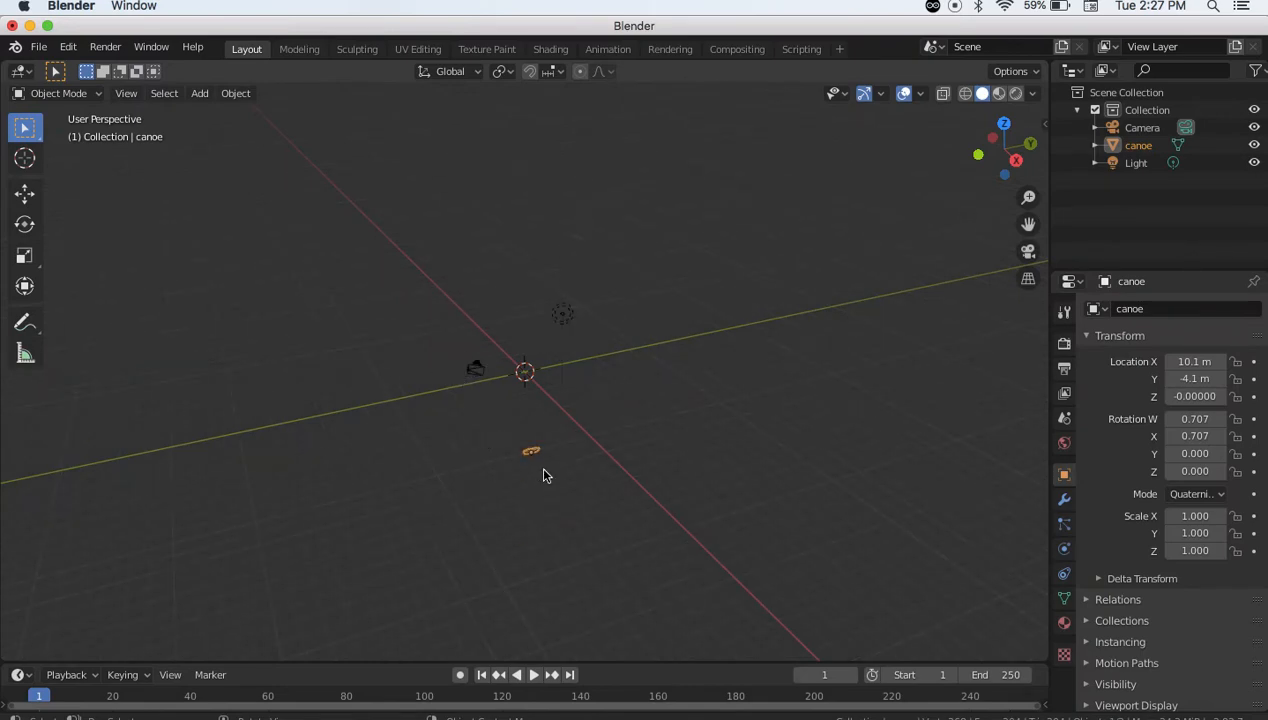
From a top-down view, start moving the off-centre canoe toward the world origin
{"action": "scroll", "coordinate": [524, 461], "scroll_direction": "up", "scroll_amount": 4}
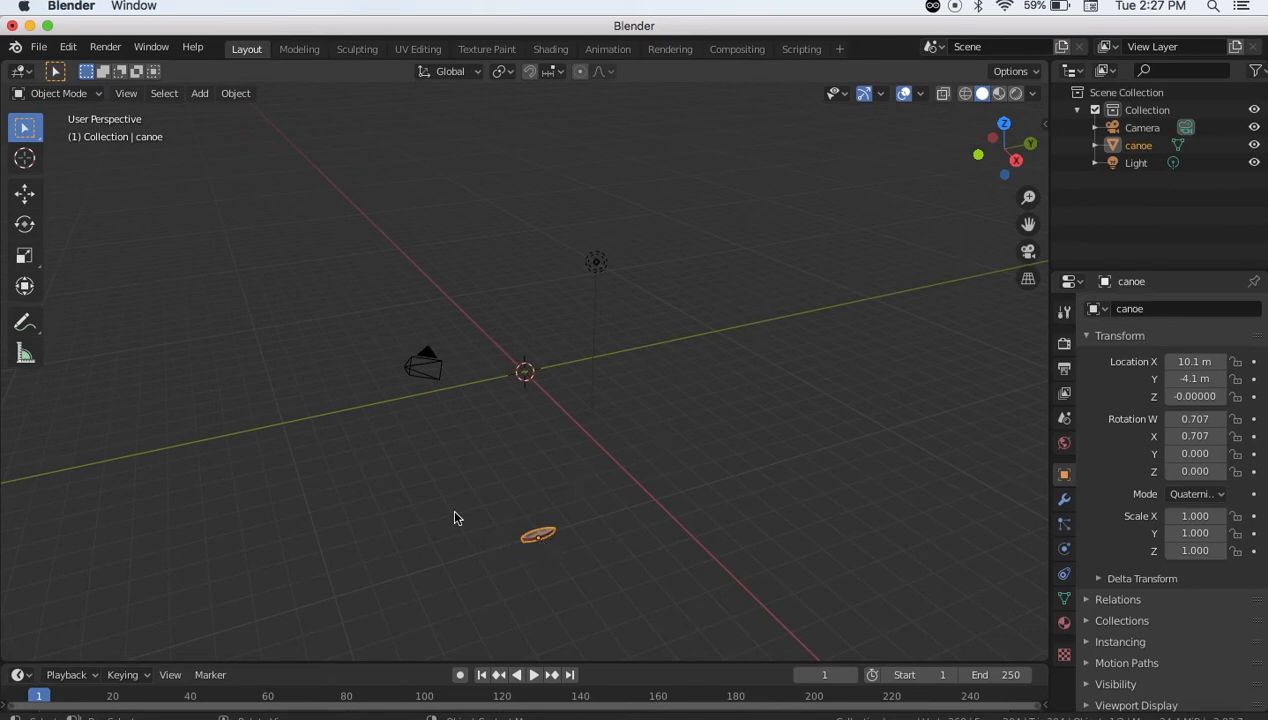
{"action": "left_click", "coordinate": [1005, 122]}
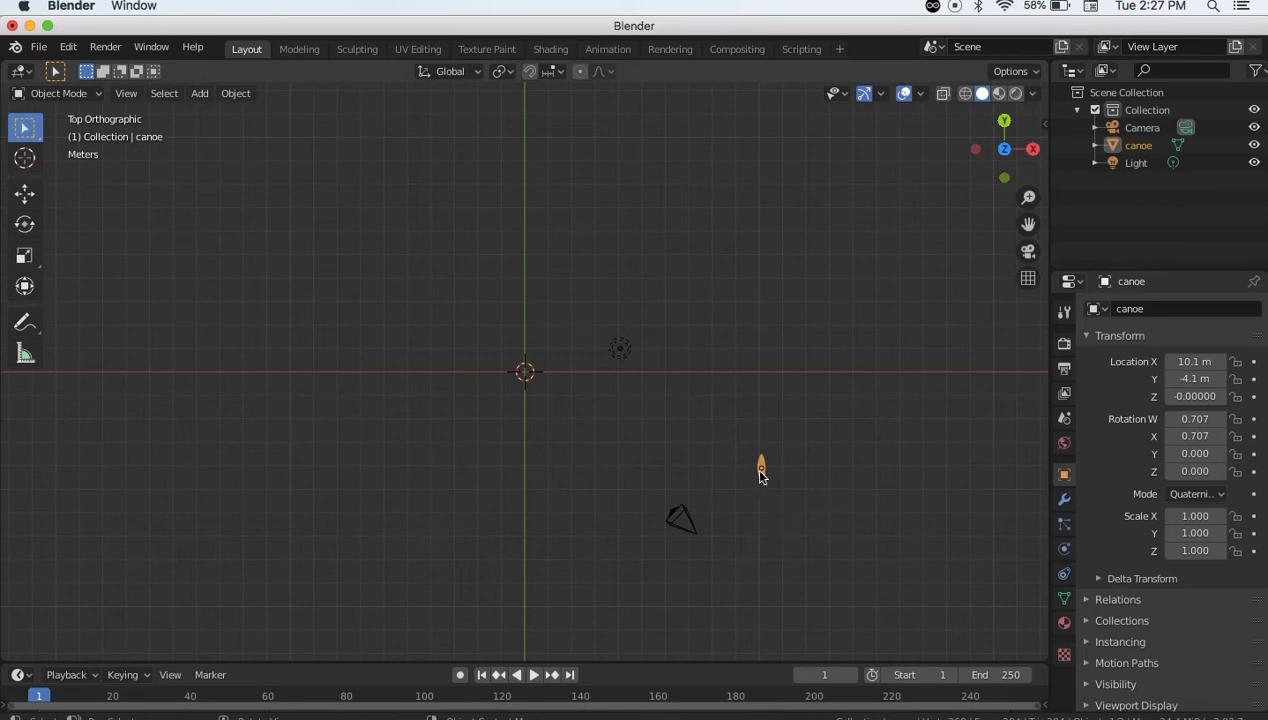
{"action": "scroll", "coordinate": [776, 514], "scroll_direction": "up", "scroll_amount": 1}
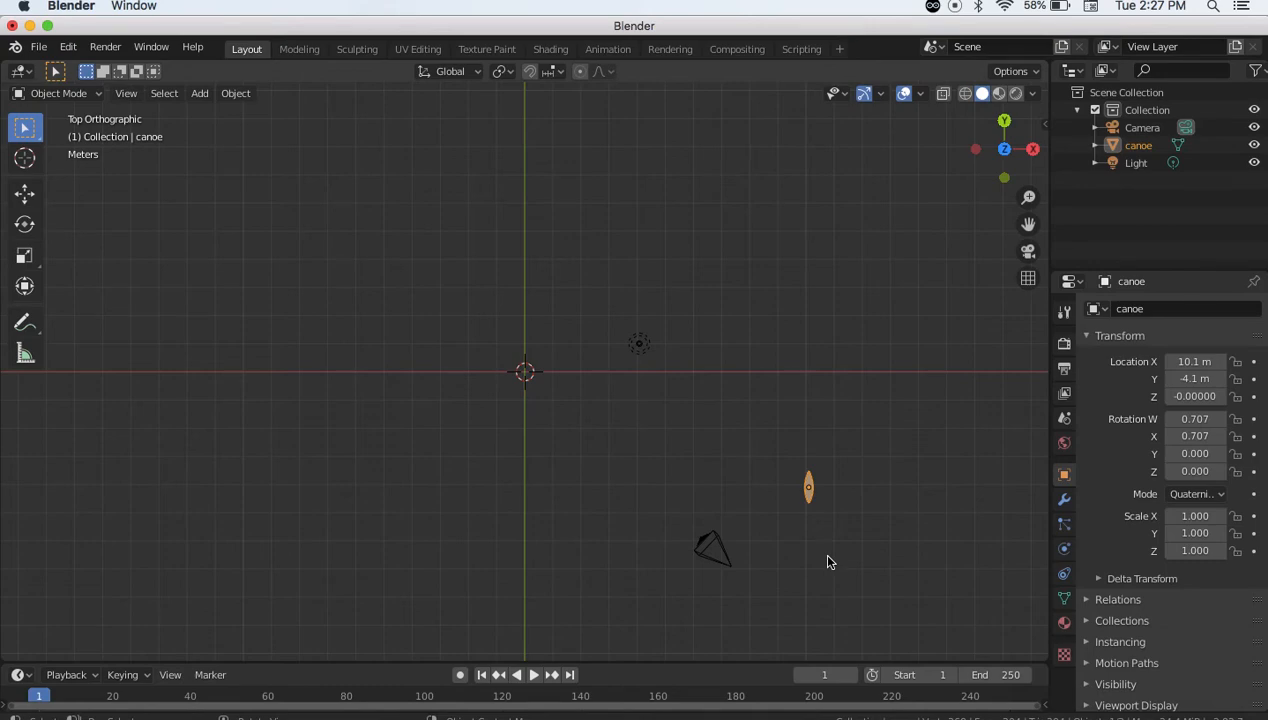
{"action": "scroll", "coordinate": [828, 557], "scroll_direction": "left", "scroll_amount": 5}
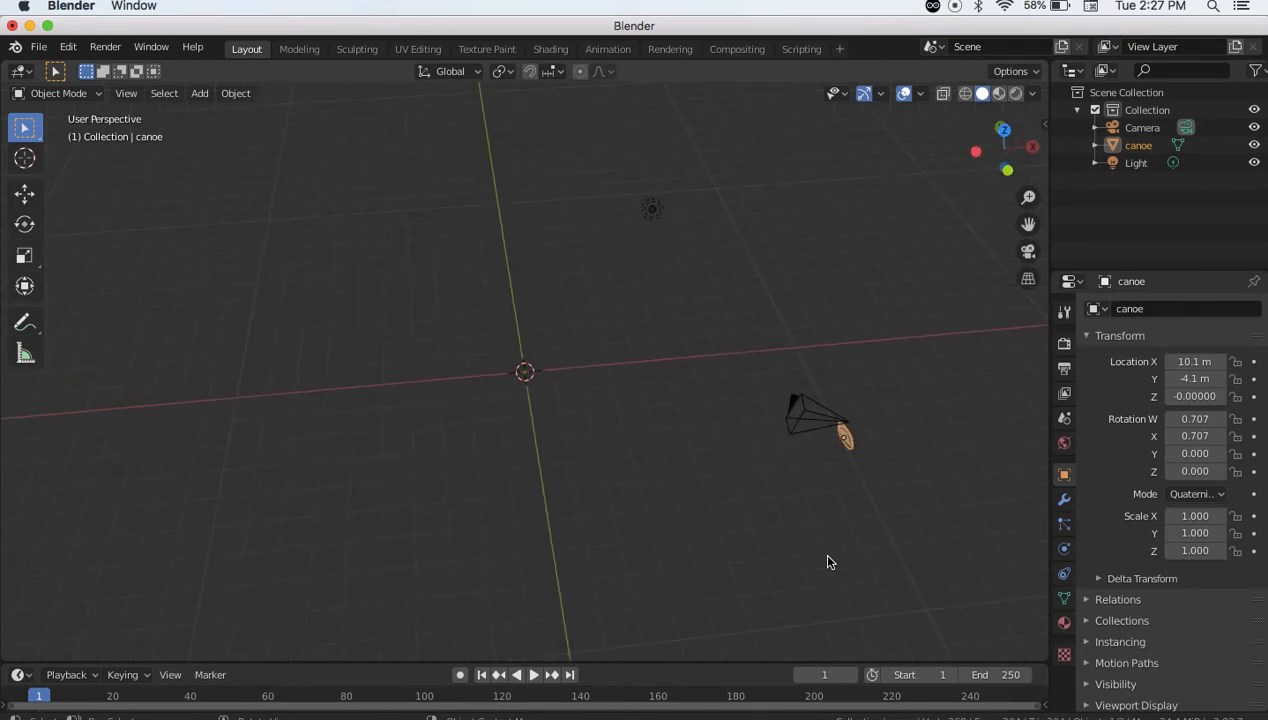
{"action": "scroll", "coordinate": [828, 557], "scroll_direction": "right", "scroll_amount": 5}
{"action": "scroll", "coordinate": [828, 560], "scroll_direction": "left", "scroll_amount": 3}
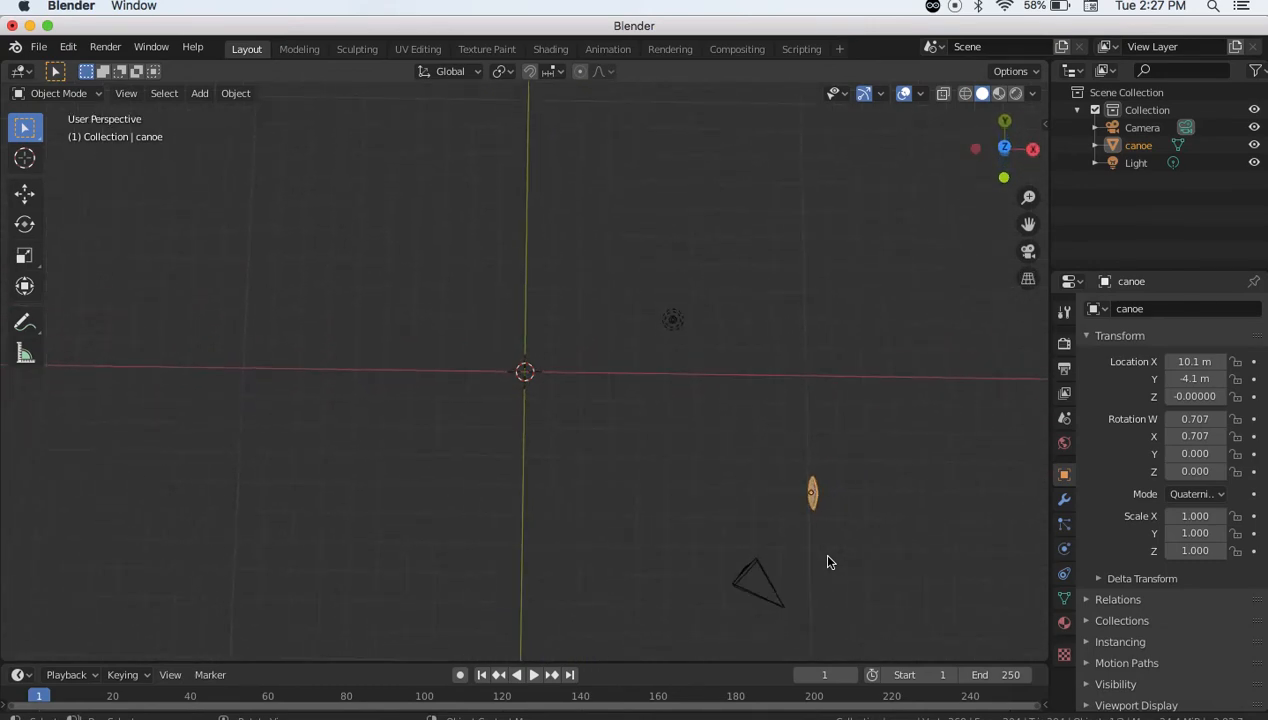
{"action": "scroll", "coordinate": [828, 562], "scroll_direction": "right", "scroll_amount": 4}
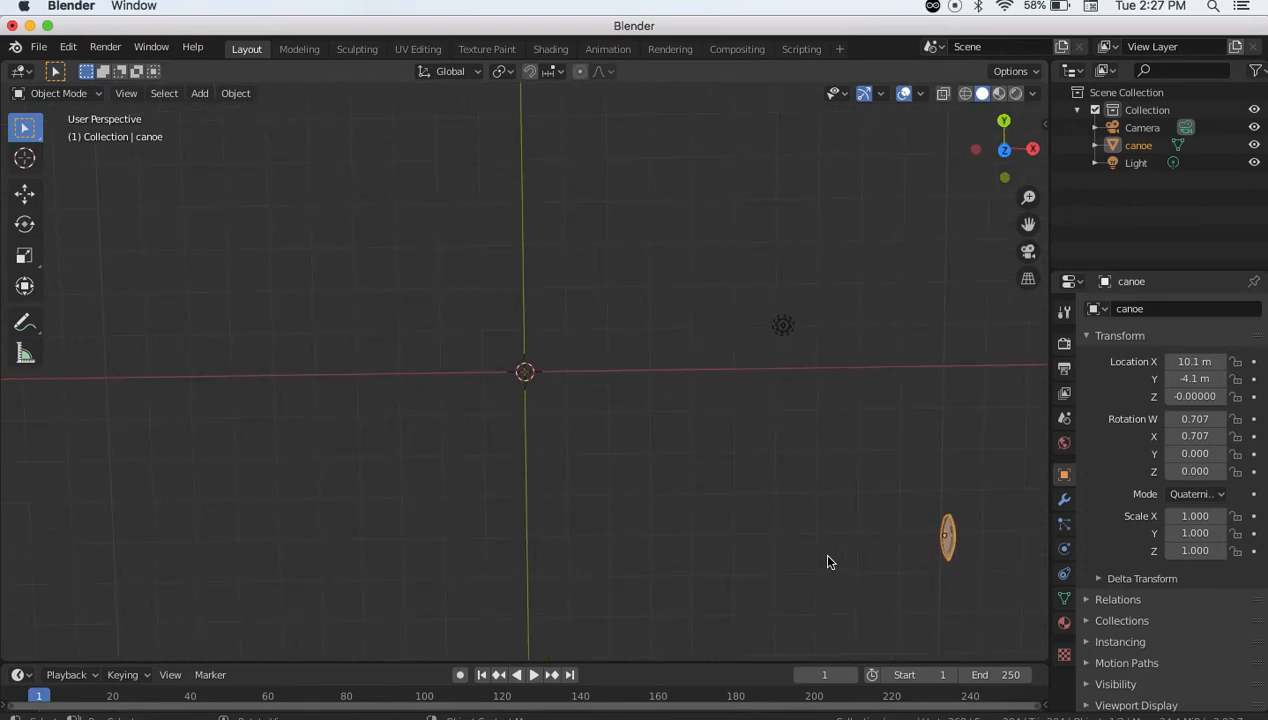
{"action": "scroll", "coordinate": [828, 562], "scroll_direction": "left", "scroll_amount": 4}
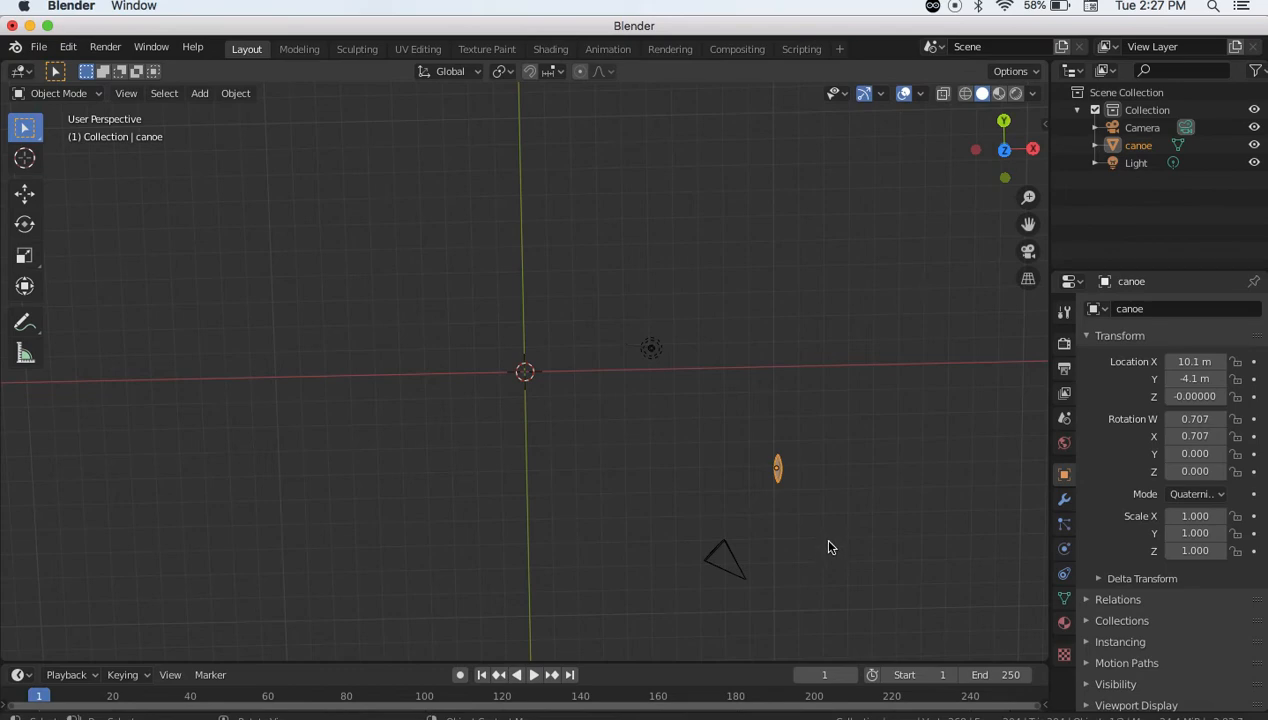
{"action": "key", "text": "g"}
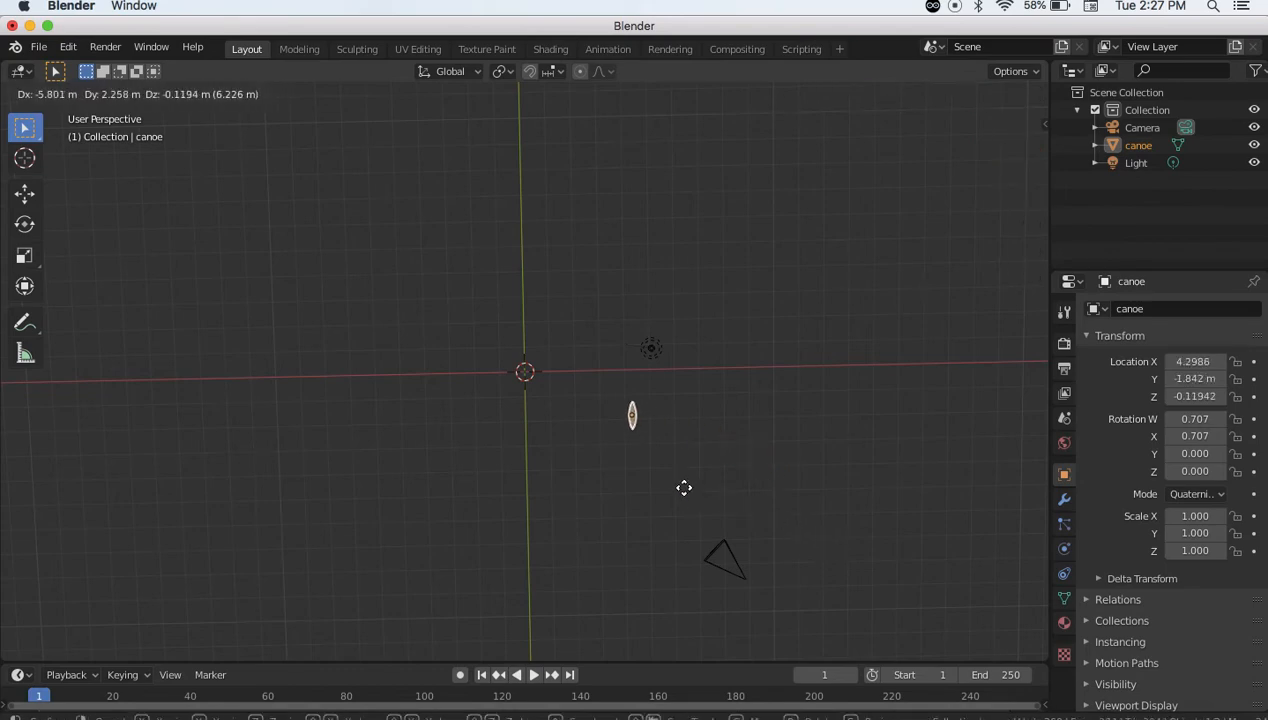
Drop the canoe near the origin at X 0.023, Y 0.028, then start raising it along Z
{"action": "left_click", "coordinate": [578, 448]}
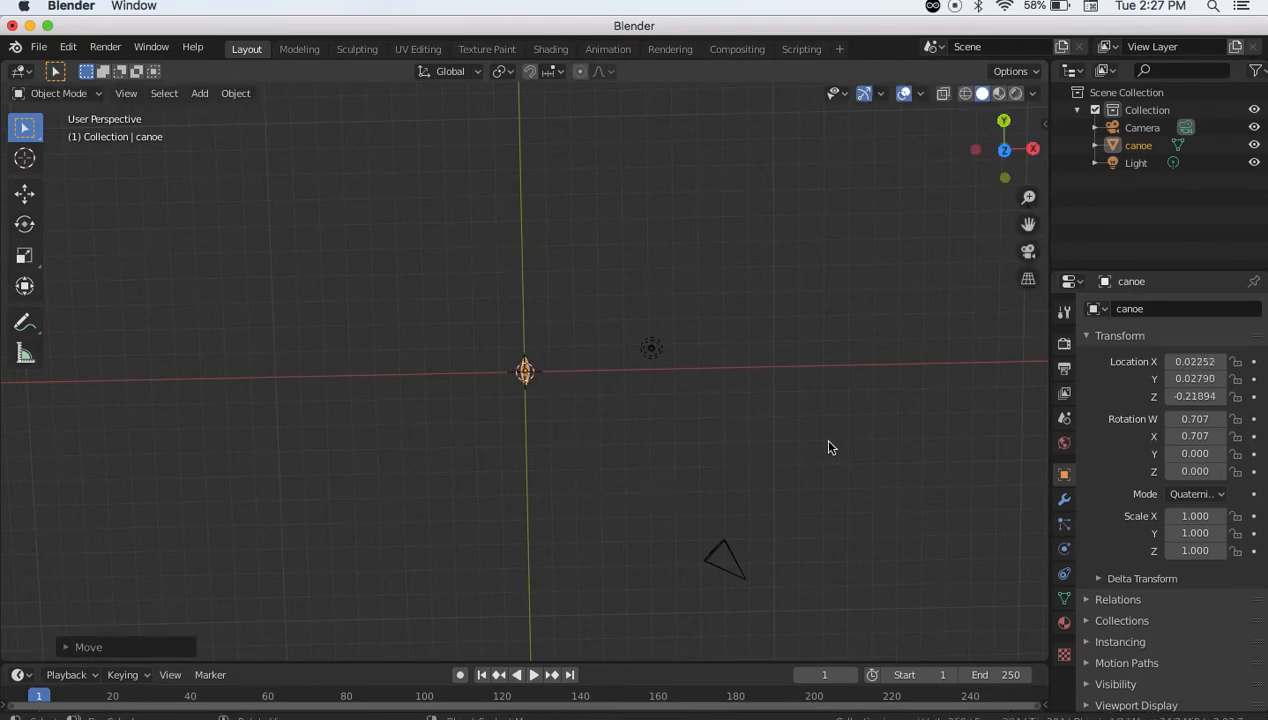
{"action": "scroll", "coordinate": [828, 447], "scroll_direction": "up", "scroll_amount": 6}
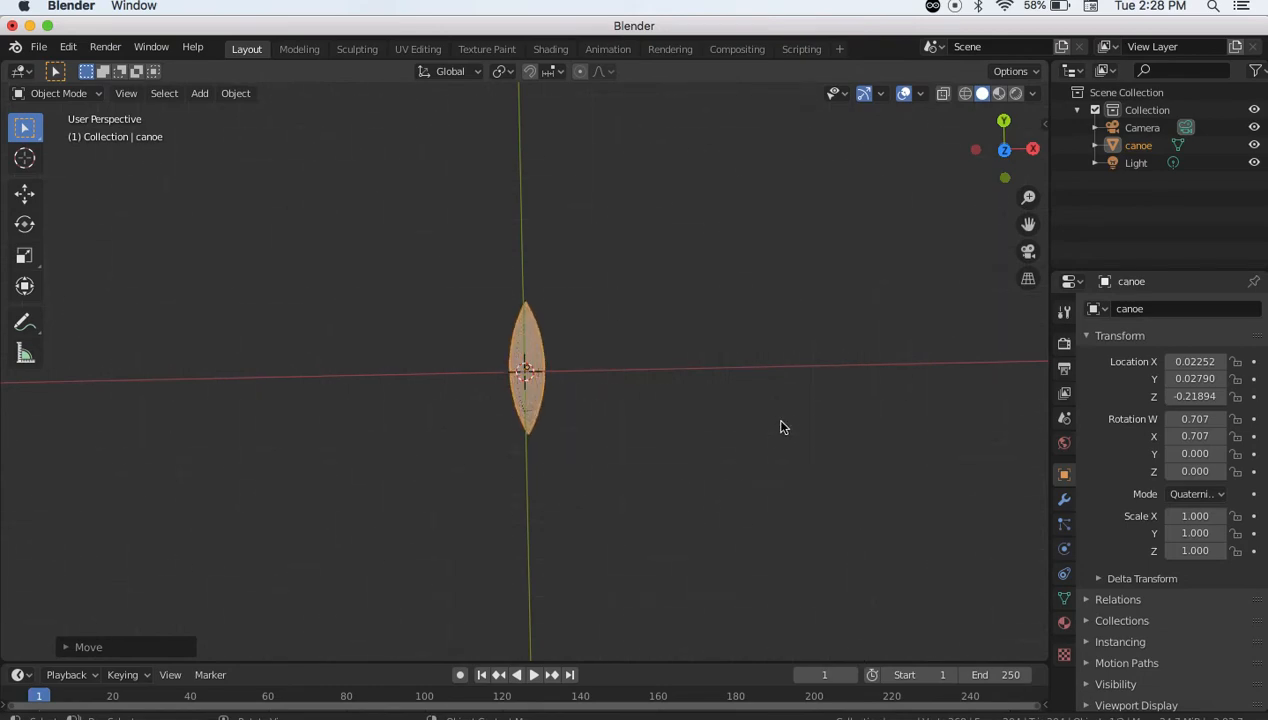
{"action": "scroll", "coordinate": [782, 427], "scroll_direction": "up", "scroll_amount": 5}
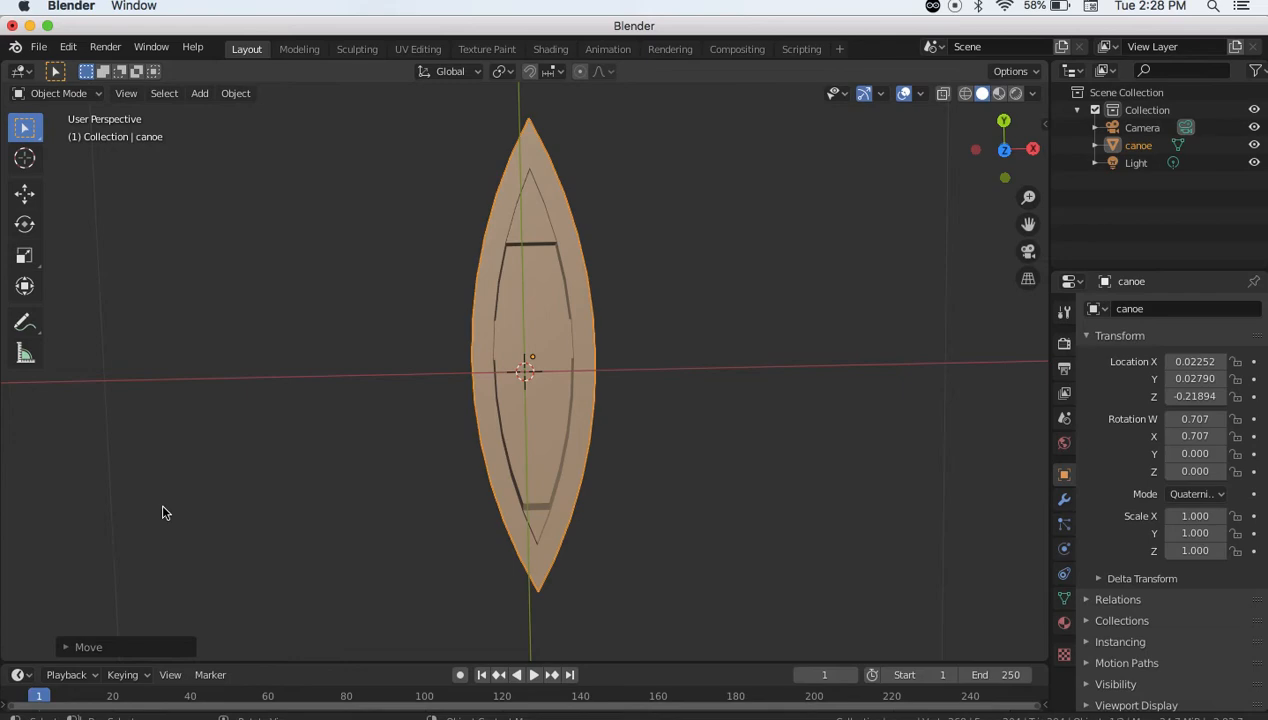
{"action": "scroll", "coordinate": [163, 507], "scroll_direction": "down", "scroll_amount": 10}
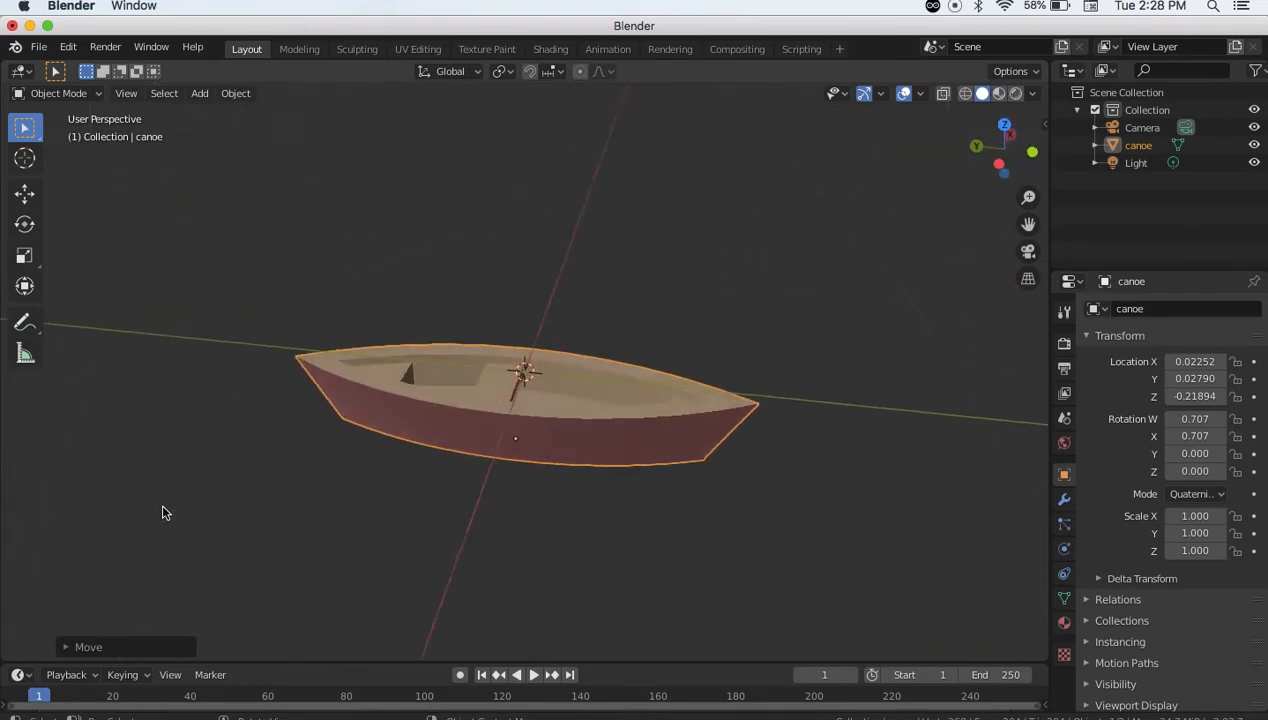
{"action": "scroll", "coordinate": [163, 506], "scroll_direction": "down", "scroll_amount": 10}
{"action": "scroll", "coordinate": [163, 512], "scroll_direction": "down", "scroll_amount": 8}
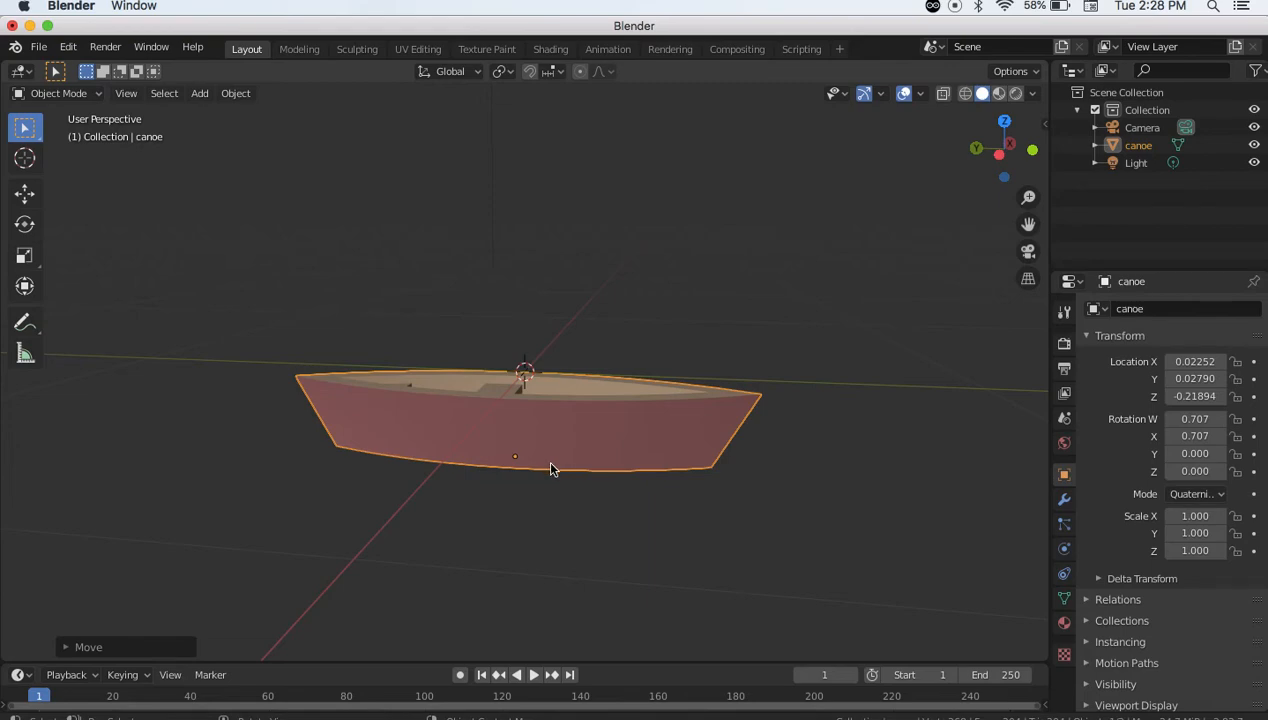
{"action": "key", "text": "g"}
{"action": "key", "text": "z"}
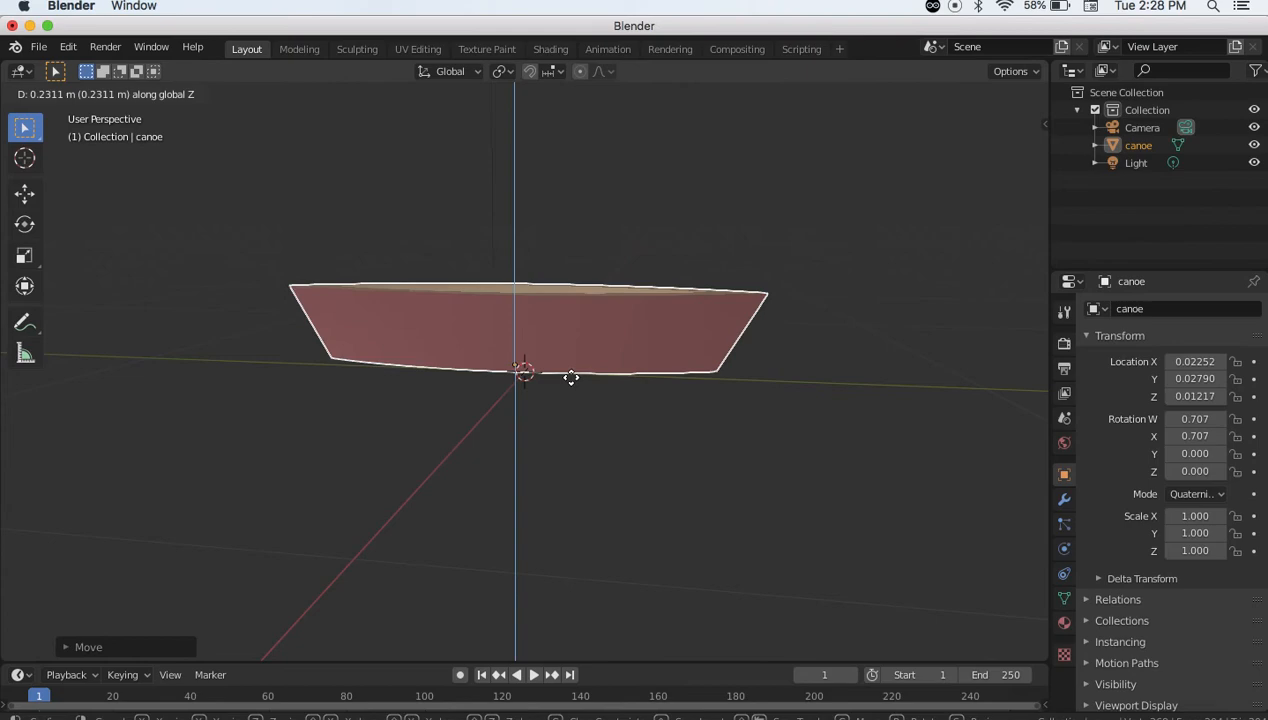
From the right side view, lower the canoe to Z 0.00067 so its hull rests on the ground
{"action": "left_click", "coordinate": [572, 389]}
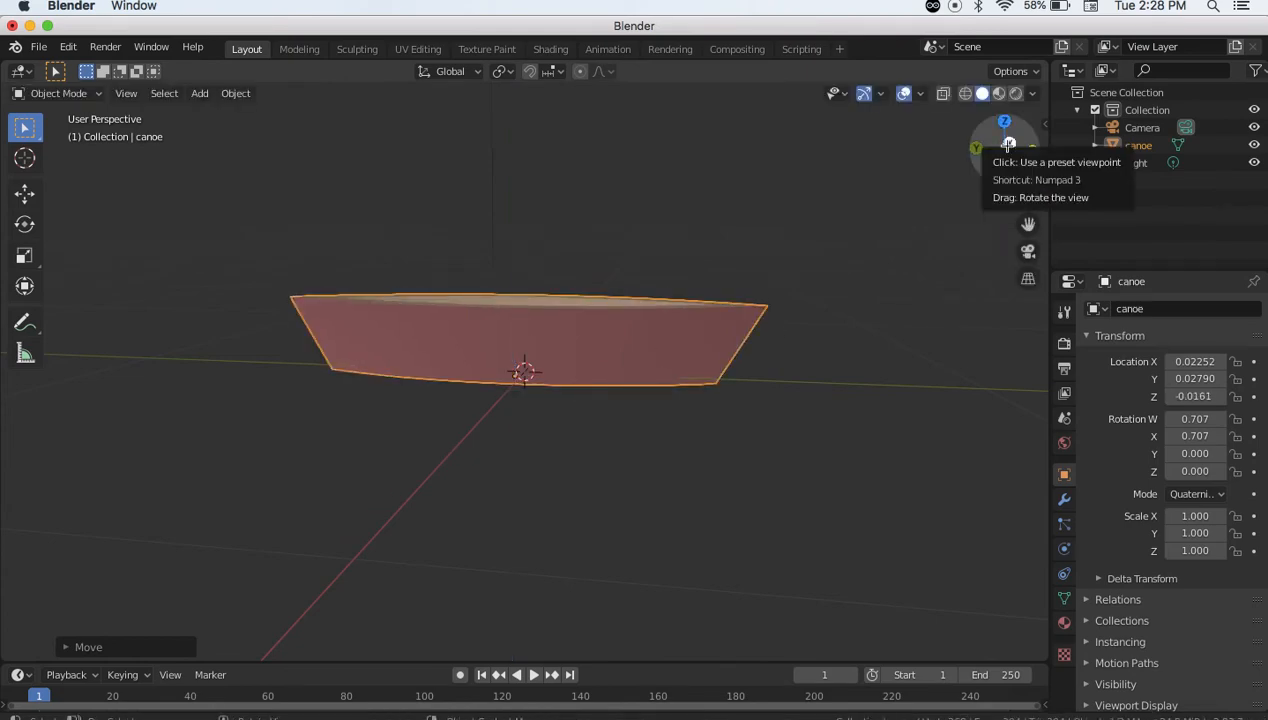
{"action": "left_click", "coordinate": [1010, 141]}
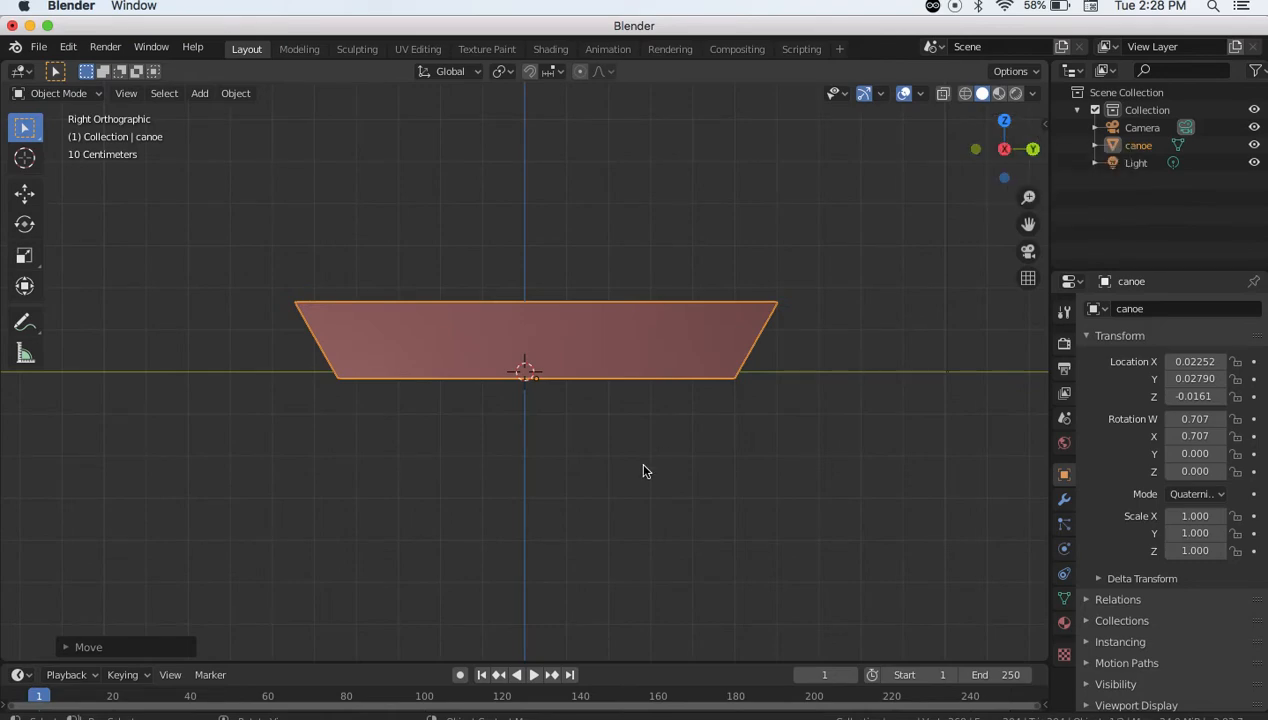
{"action": "key", "text": "g"}
{"action": "key", "text": "z"}
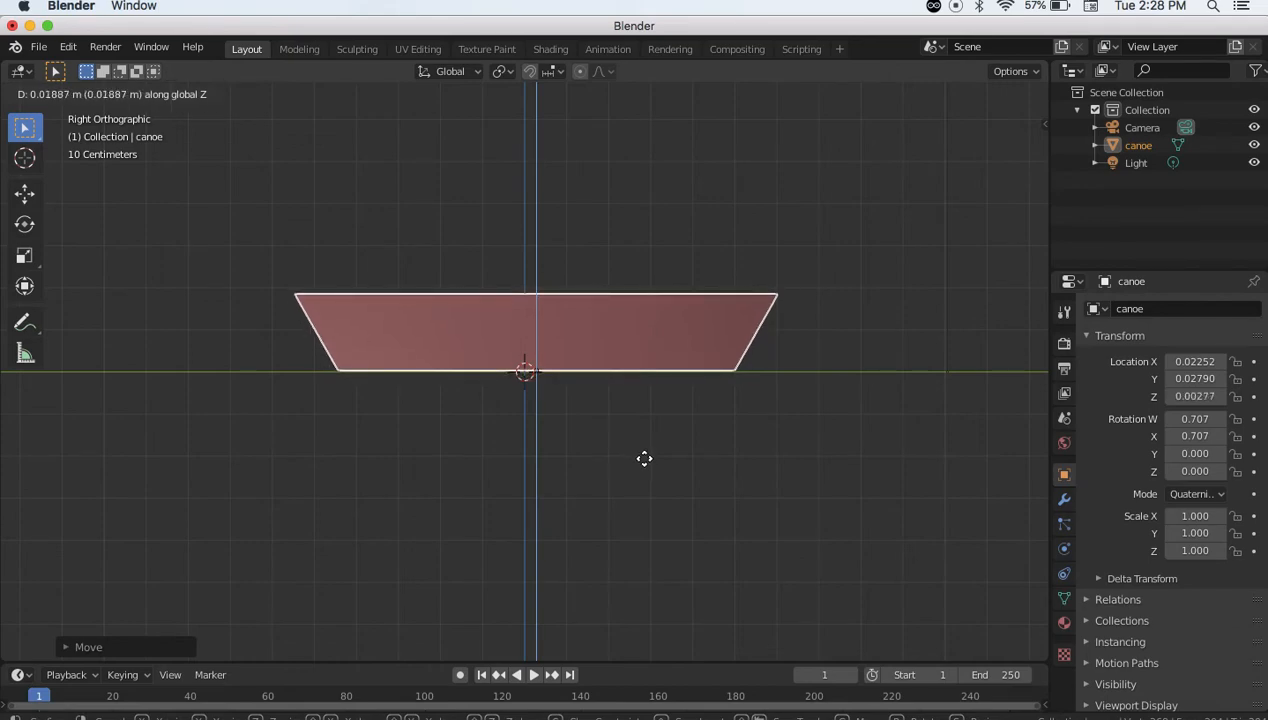
{"action": "left_click", "coordinate": [646, 465]}
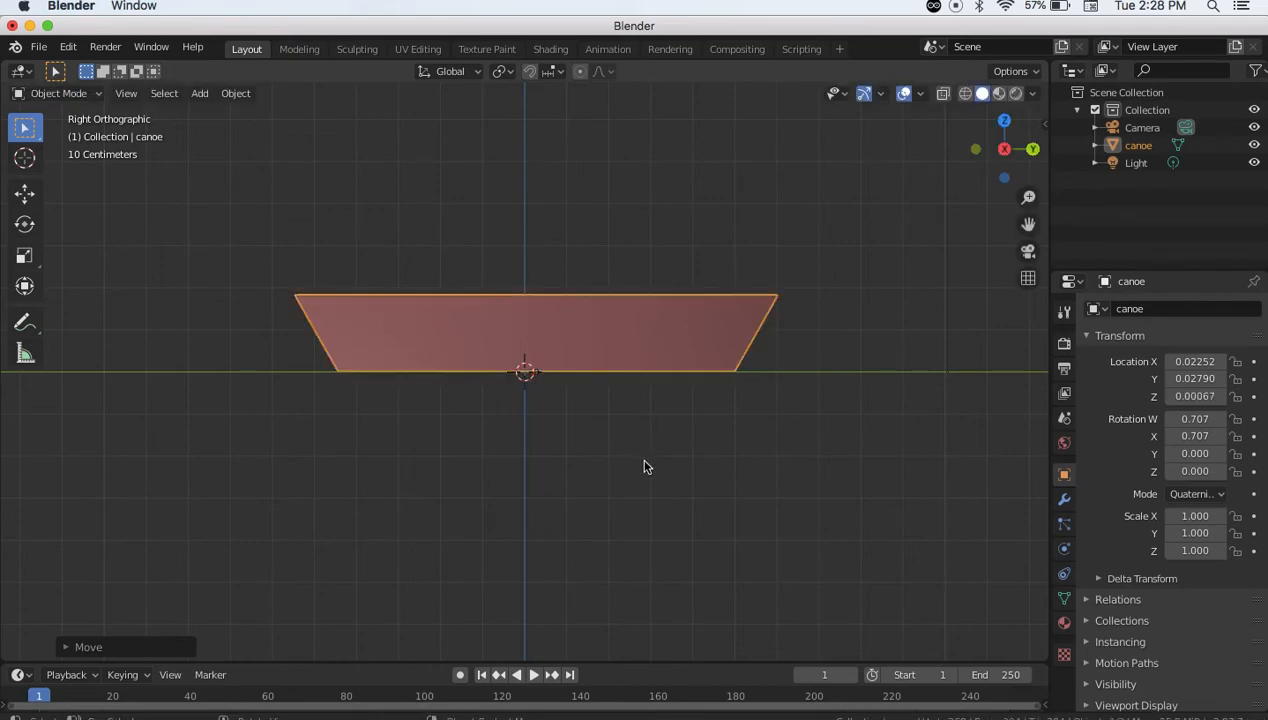
{"action": "middle_click_drag", "start_coordinate": [243, 374], "coordinate": [325, 484]}
{"action": "scroll", "coordinate": [326, 479], "scroll_direction": "down", "scroll_amount": 2}
{"action": "scroll", "coordinate": [326, 477], "scroll_direction": "up", "scroll_amount": 2}
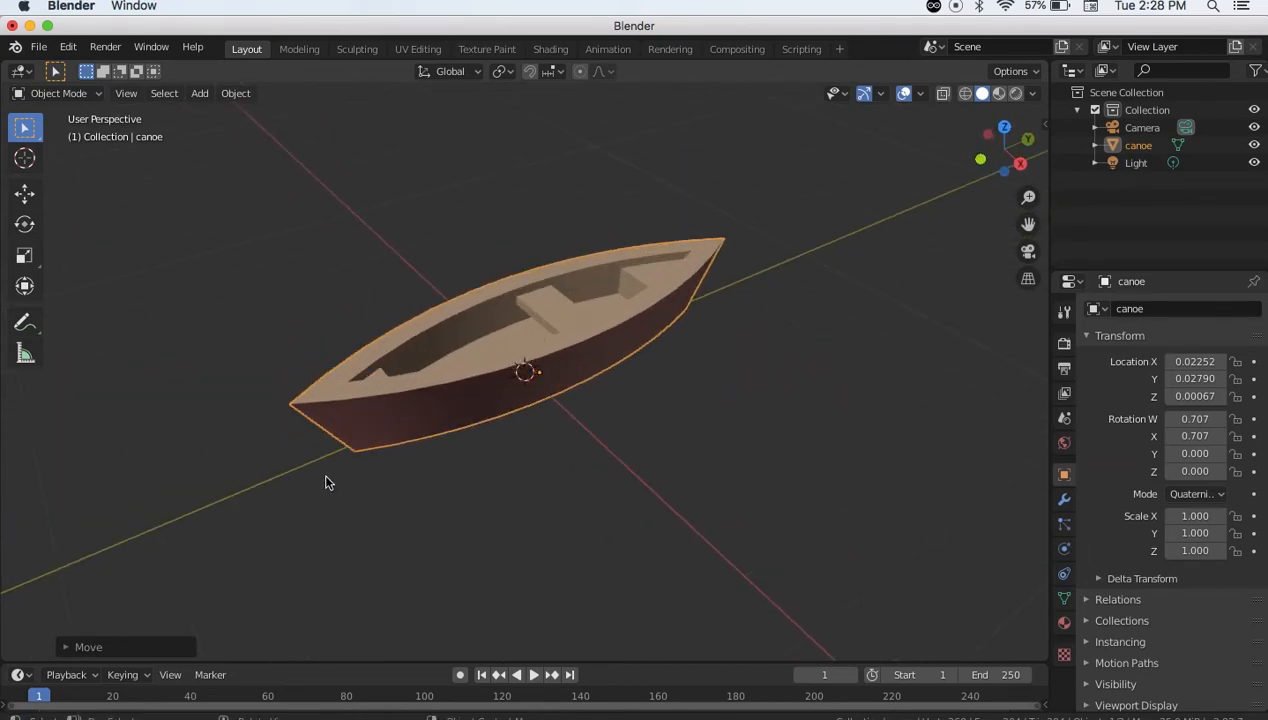
{"action": "key", "text": "KP_5"}
In top view, measure the canoe tip to tip with the Measure tool: 1.14497 m
{"action": "left_click", "coordinate": [1005, 127]}
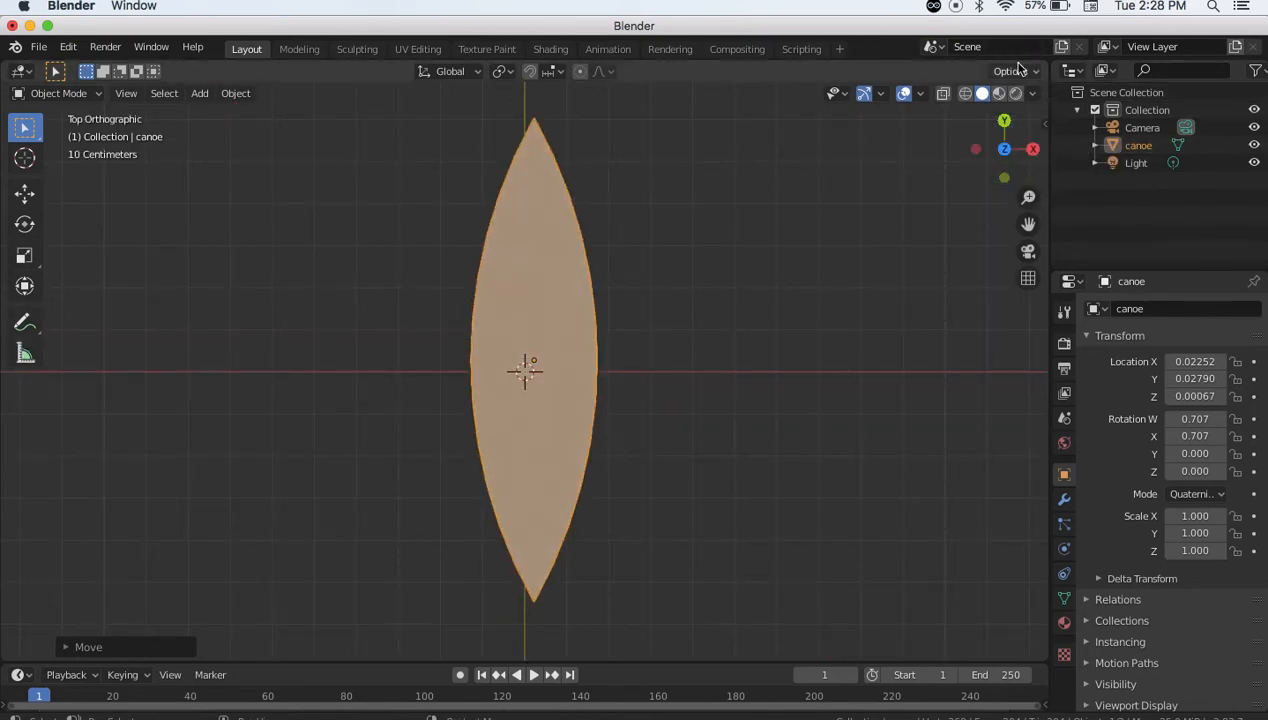
{"action": "left_click", "coordinate": [24, 357]}
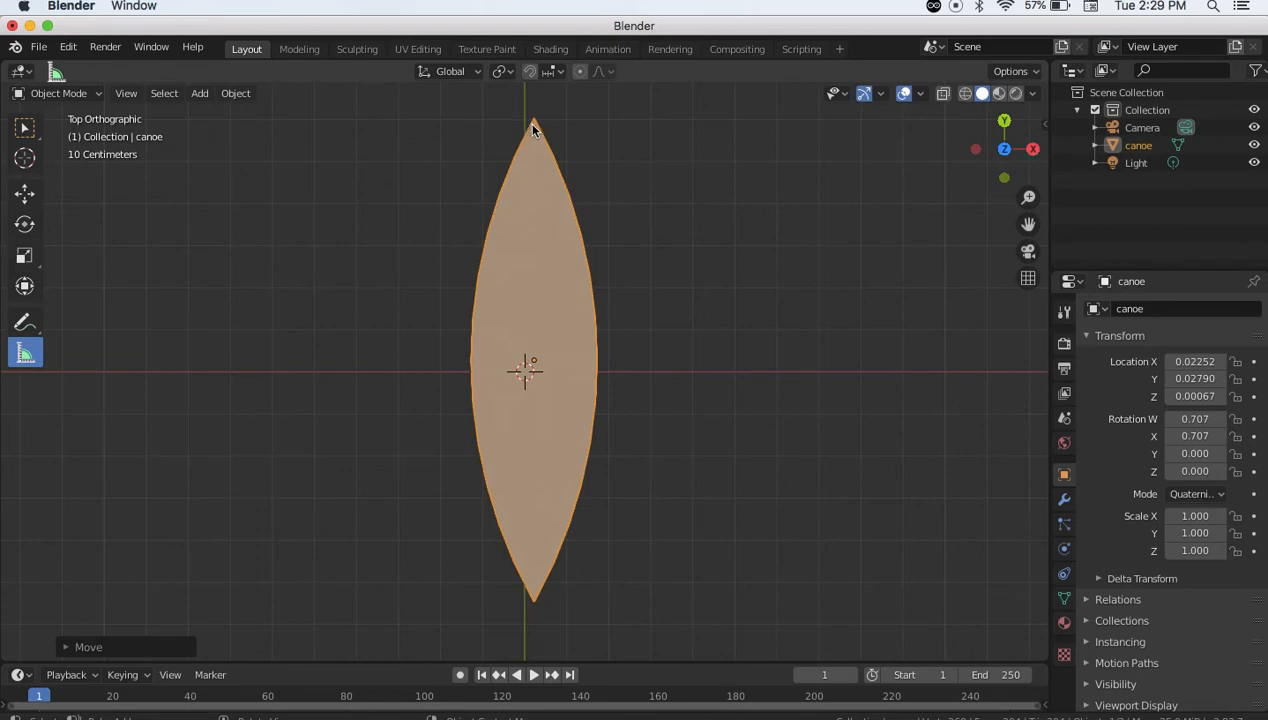
{"action": "left_click_drag", "start_coordinate": [533, 127], "coordinate": [535, 598]}
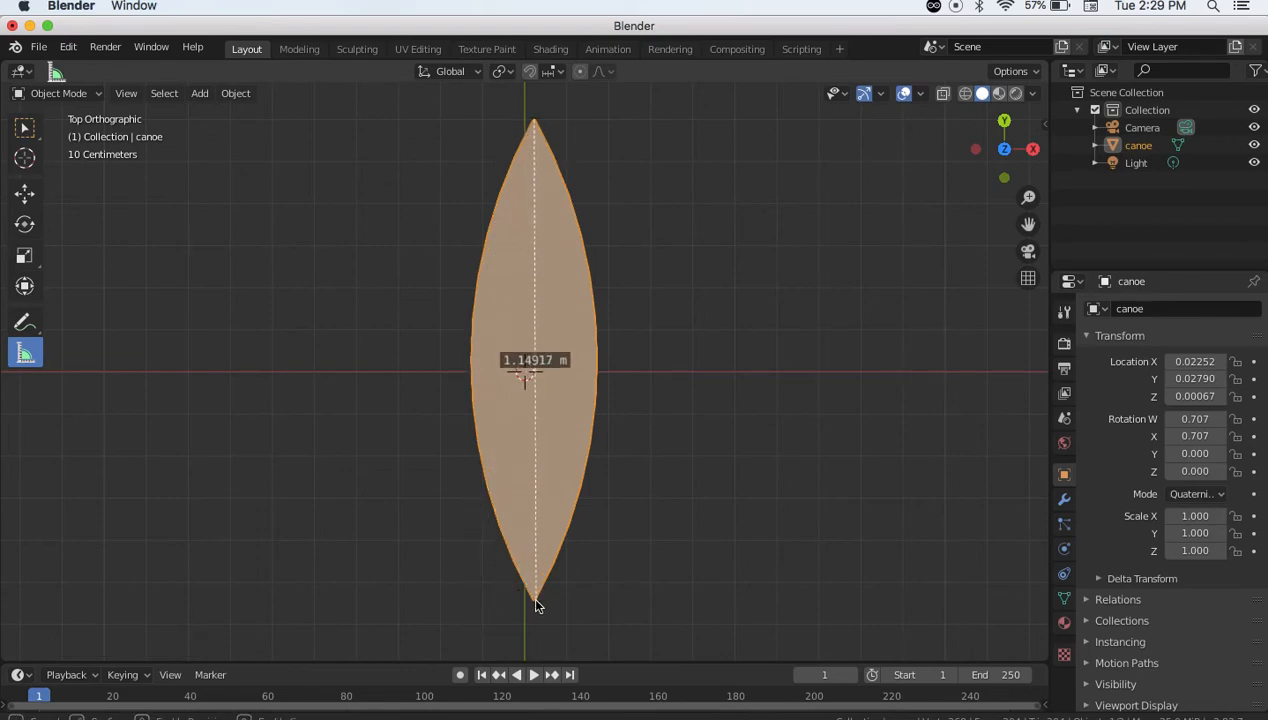
{"action": "left_click_drag", "start_coordinate": [535, 600], "coordinate": [533, 598]}
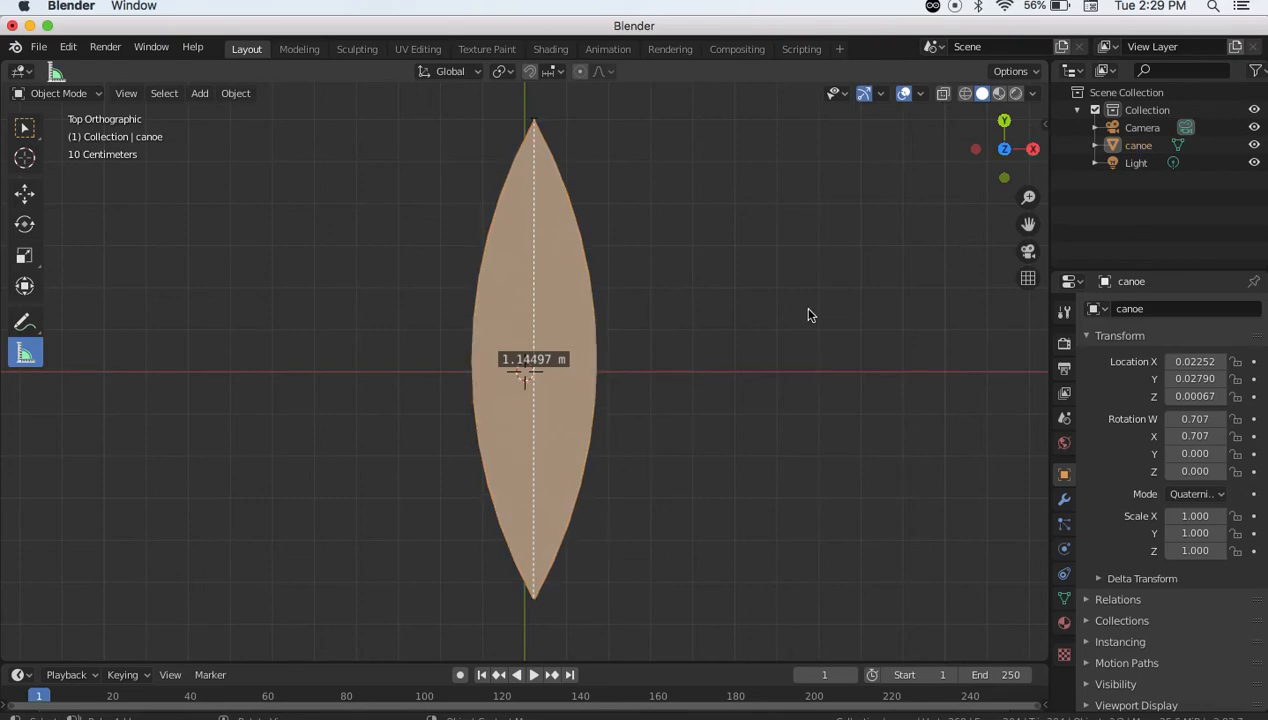
{"action": "middle_click_drag", "start_coordinate": [750, 433], "coordinate": [640, 318]}
Scale the selected canoe uniformly by 2.8 and orbit around to inspect the result
{"action": "left_click", "coordinate": [563, 351]}
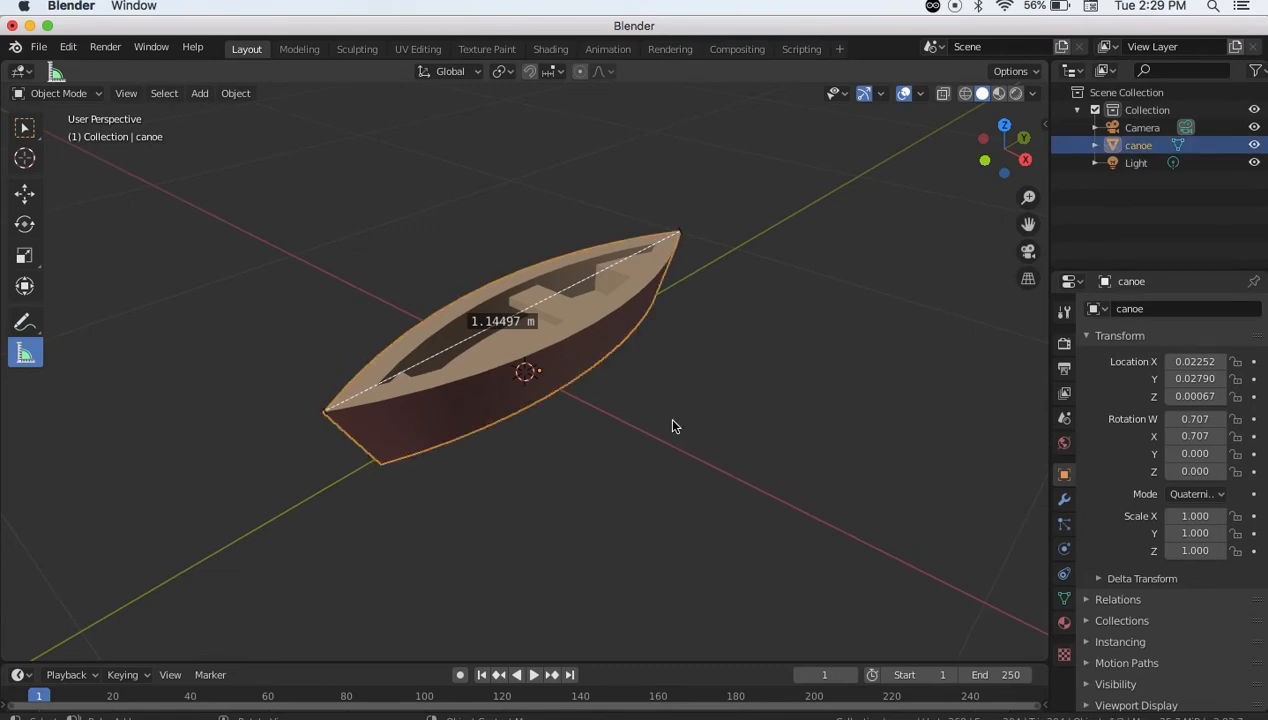
{"action": "key", "text": "s"}
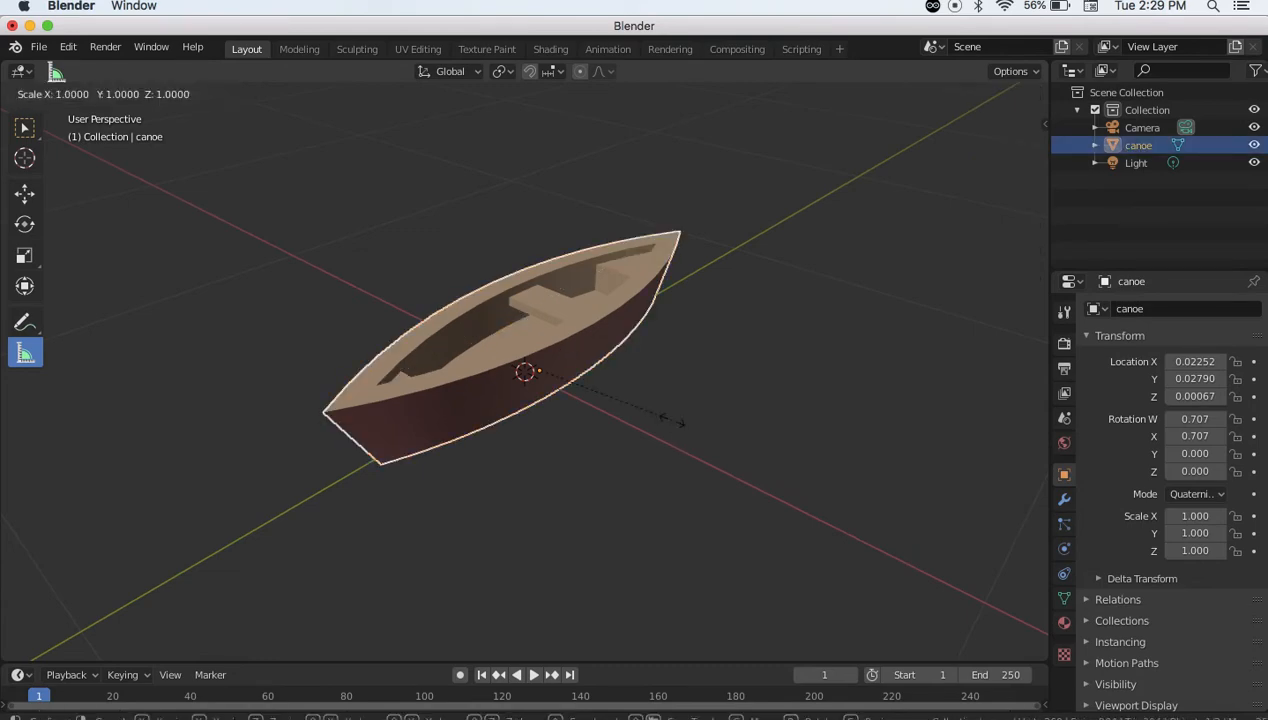
{"action": "type", "text": "2.8"}
{"action": "key", "text": "Return"}
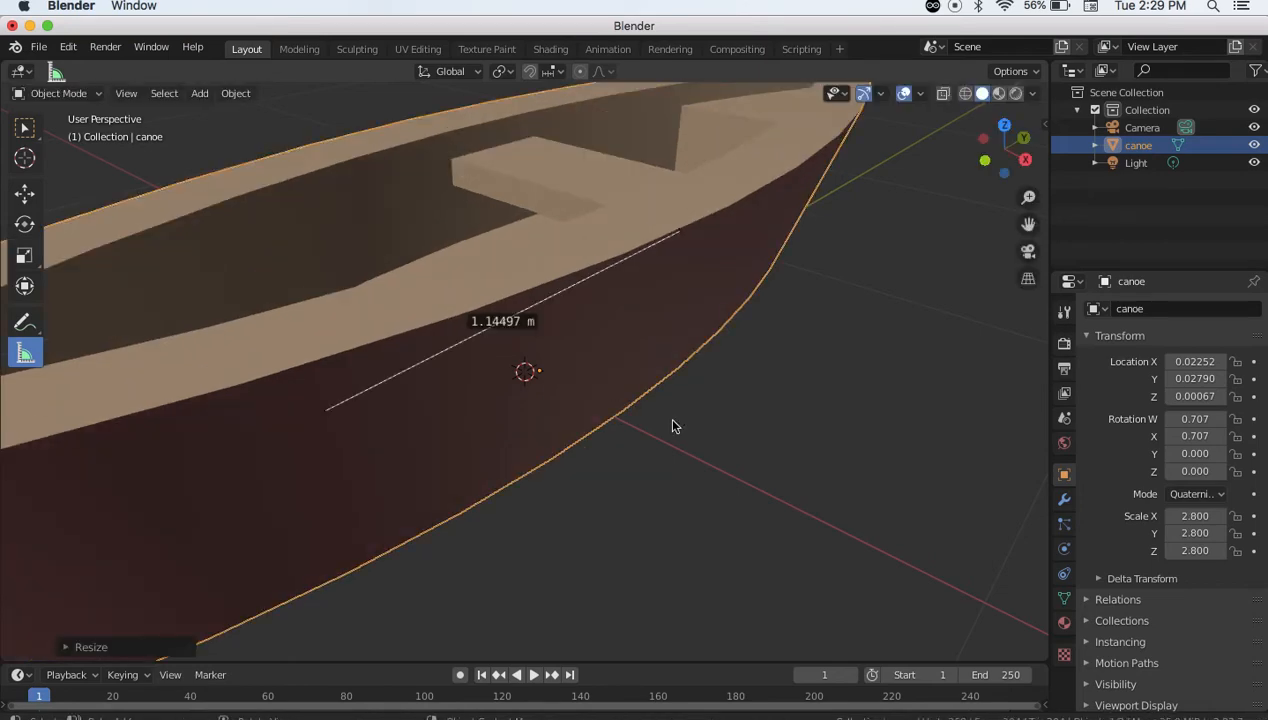
{"action": "scroll", "coordinate": [671, 425], "scroll_direction": "down", "scroll_amount": 10}
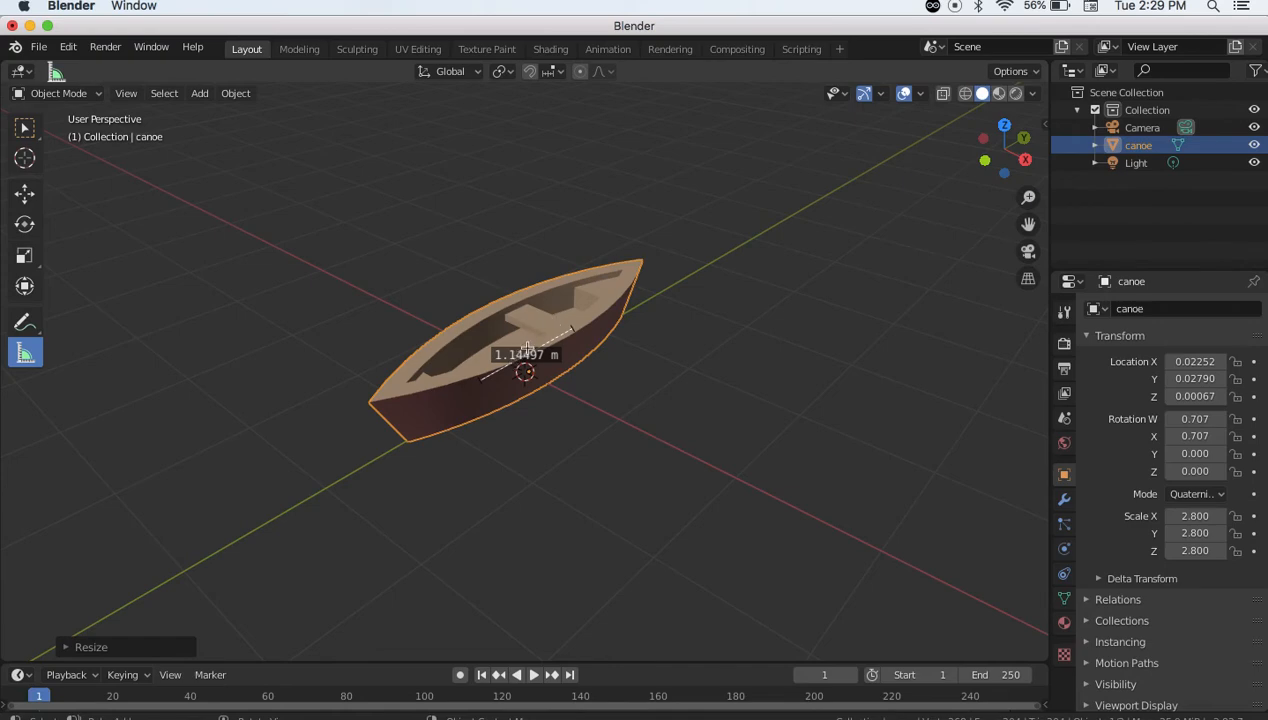
{"action": "middle_click_drag", "start_coordinate": [376, 382], "coordinate": [616, 363]}
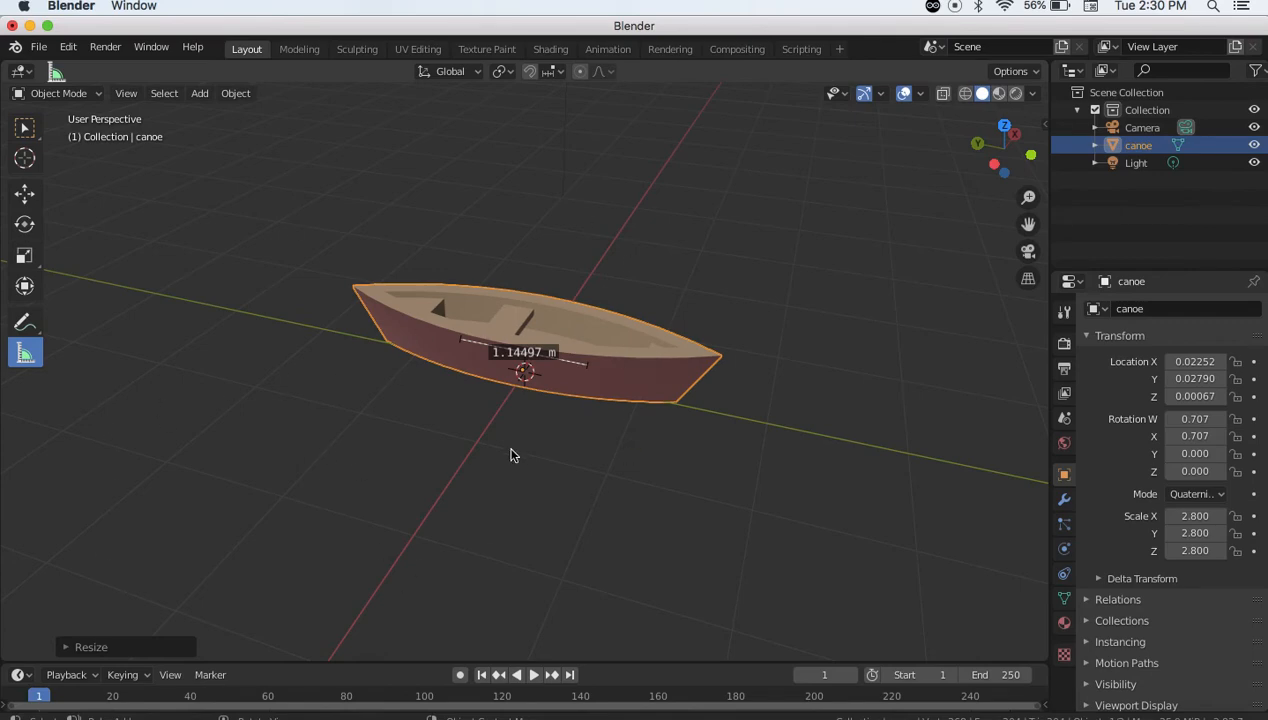
{"action": "middle_click_drag", "start_coordinate": [671, 246], "coordinate": [539, 298]}
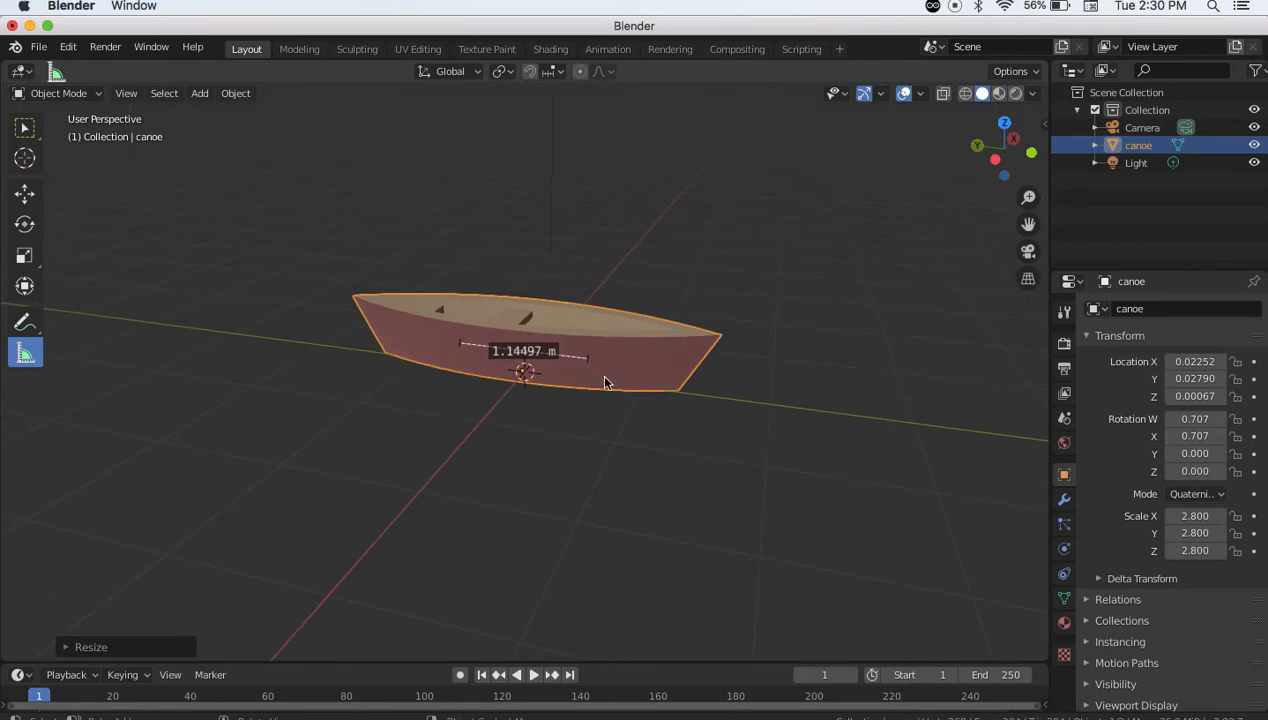
{"action": "middle_click_drag", "start_coordinate": [526, 430], "coordinate": [479, 472]}
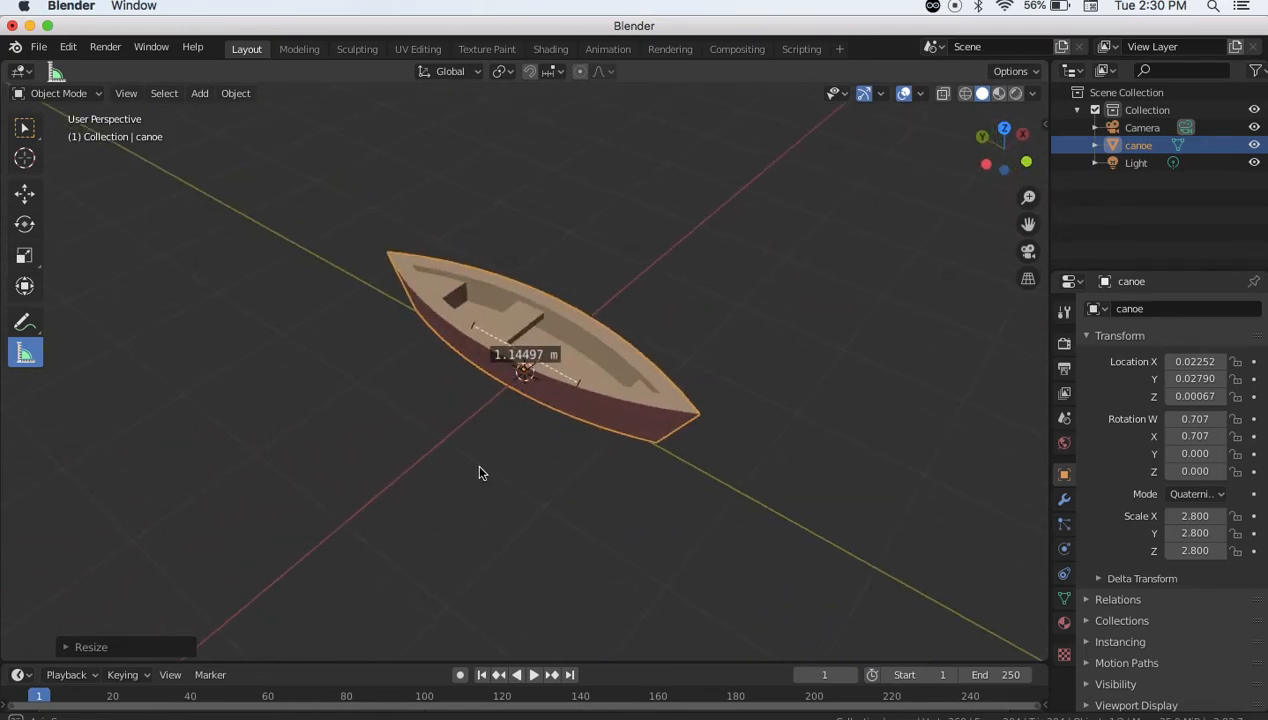
Export the scene as a glTF Binary file named 'canoe' to the Desktop
{"action": "left_click", "coordinate": [38, 47]}
{"action": "mouse_move", "coordinate": [108, 302]}
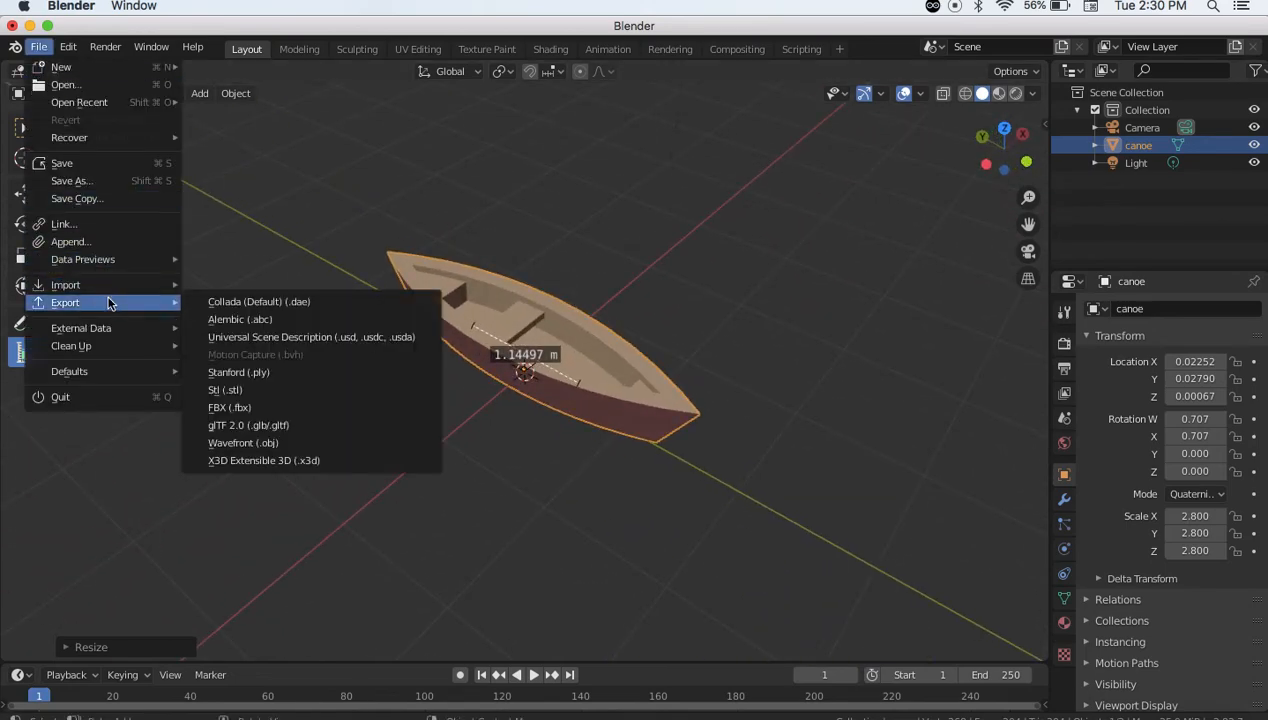
{"action": "left_click", "coordinate": [260, 419]}
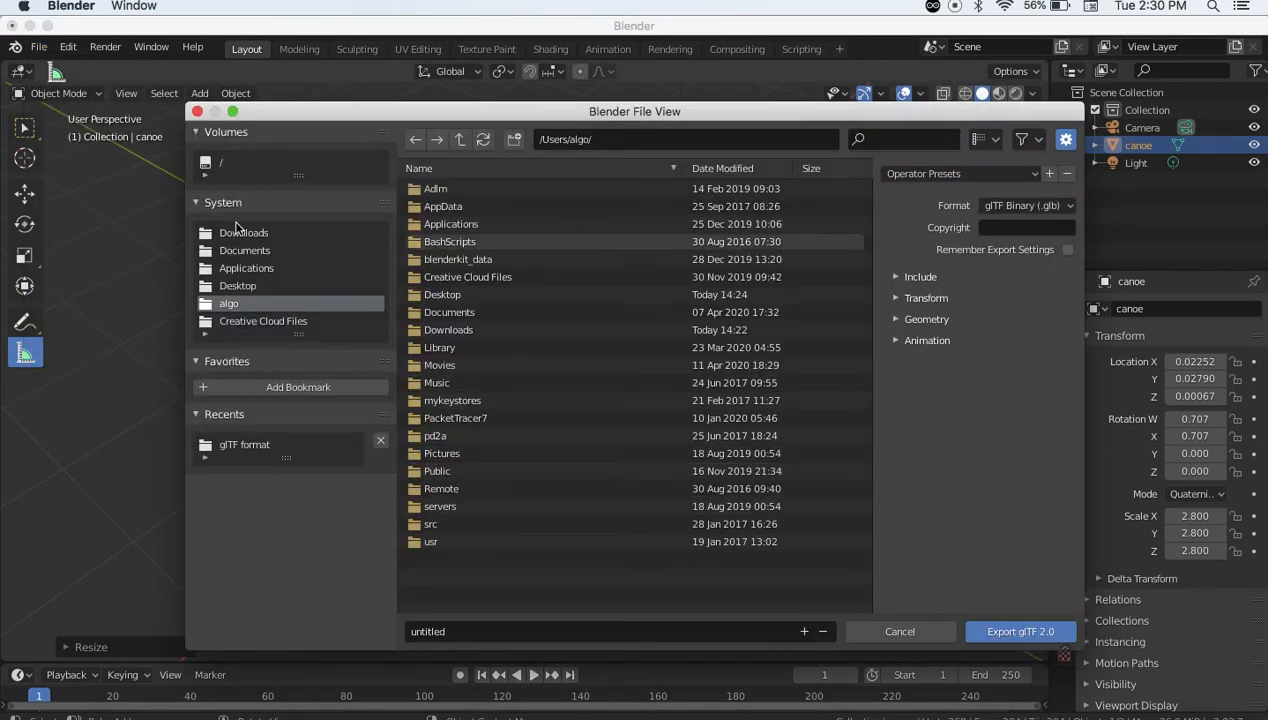
{"action": "left_click", "coordinate": [237, 287]}
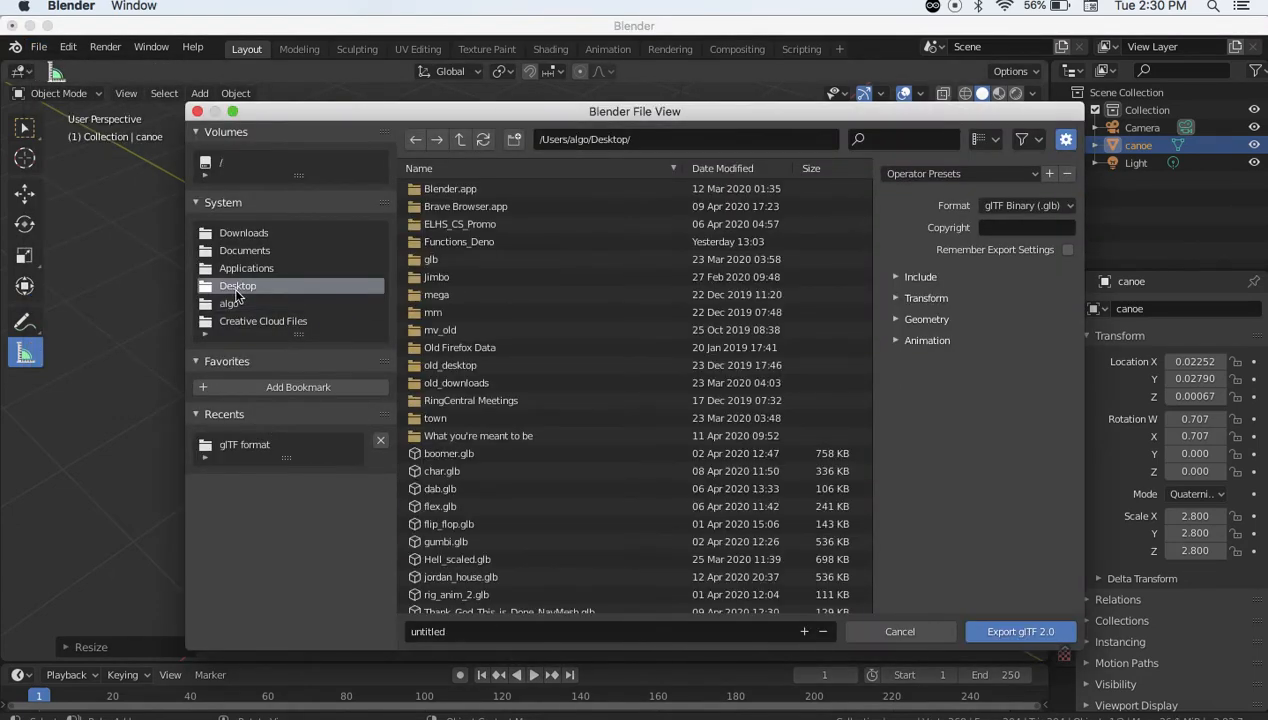
{"action": "left_click", "coordinate": [445, 632]}
{"action": "type", "text": "canoe"}
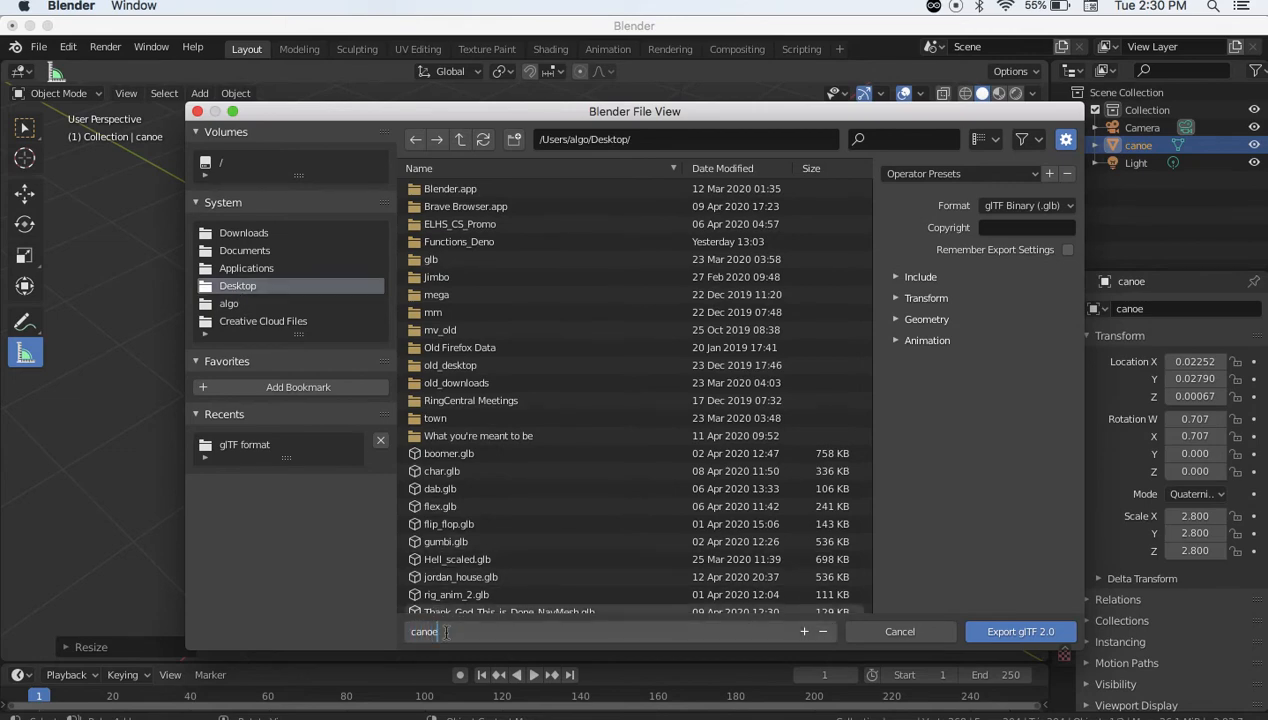
{"action": "left_click", "coordinate": [1022, 629]}
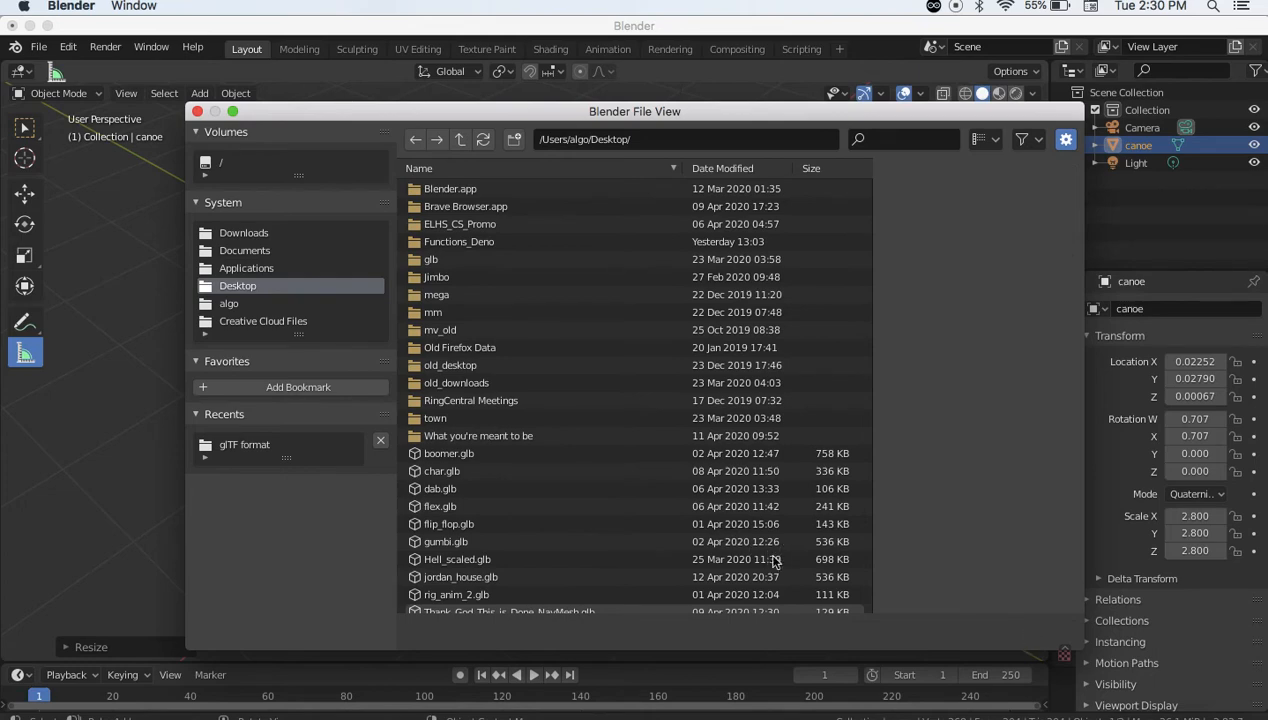
{"action": "key", "text": "super+Tab"}
{"action": "key", "text": "super+Tab"}
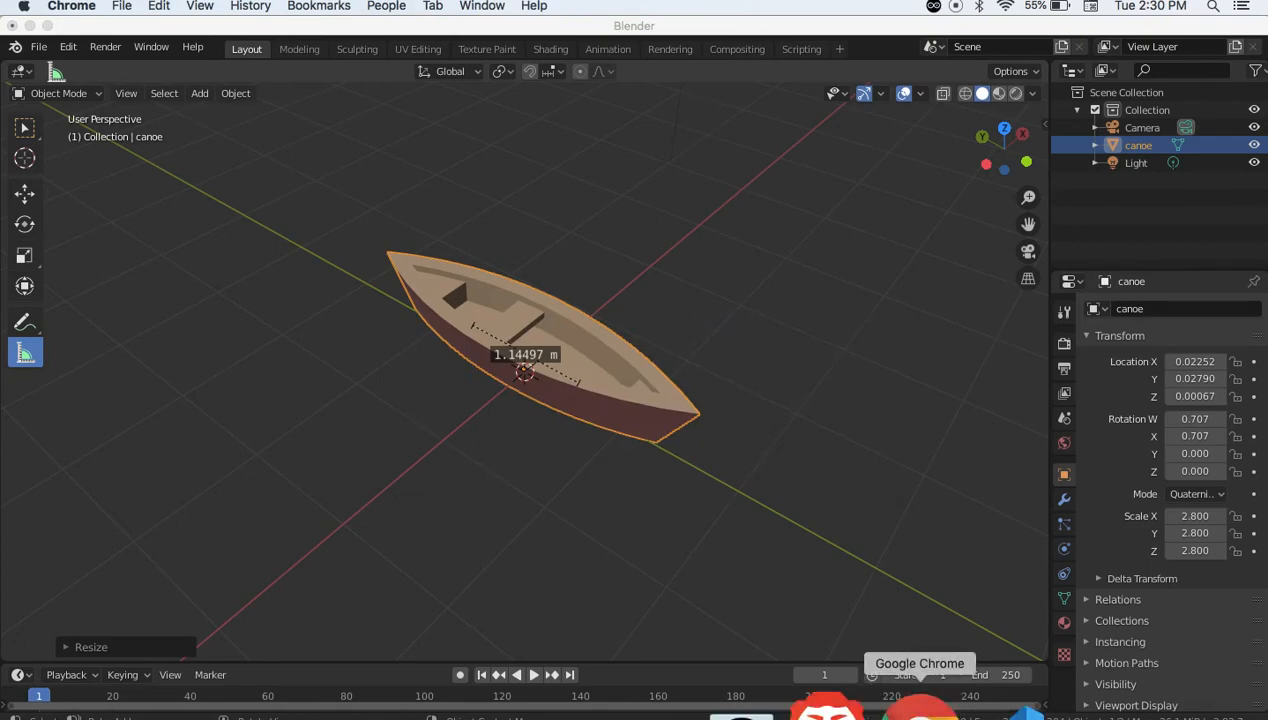
Load canoe.glb into the online glTF Viewer and orbit to check its sides, underside and interior
{"action": "left_click", "coordinate": [932, 708]}
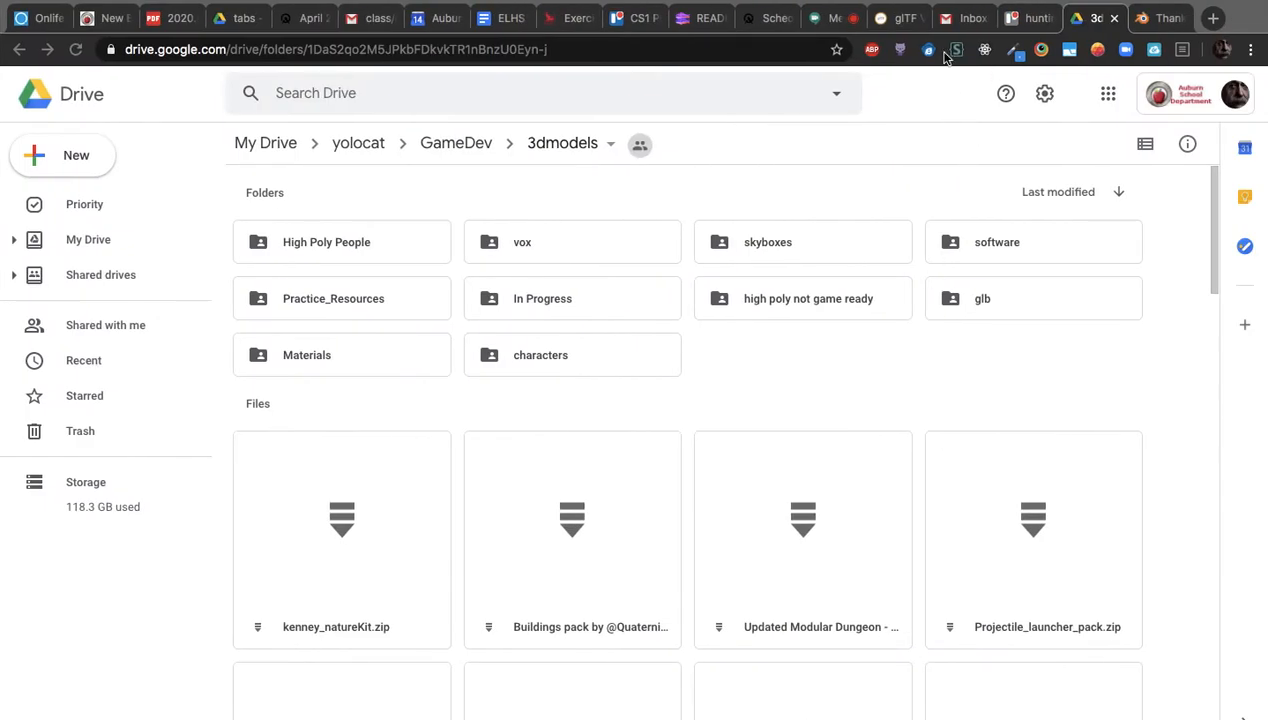
{"action": "left_click", "coordinate": [877, 22]}
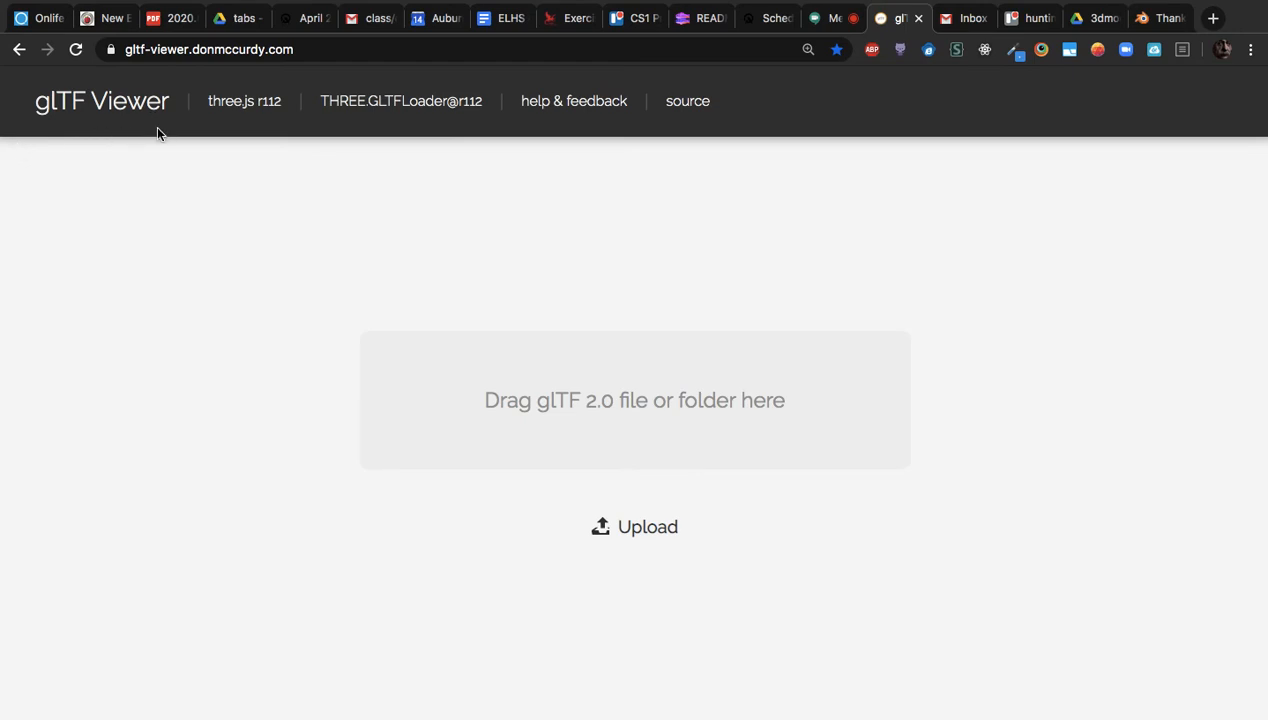
{"action": "left_click", "coordinate": [640, 536]}
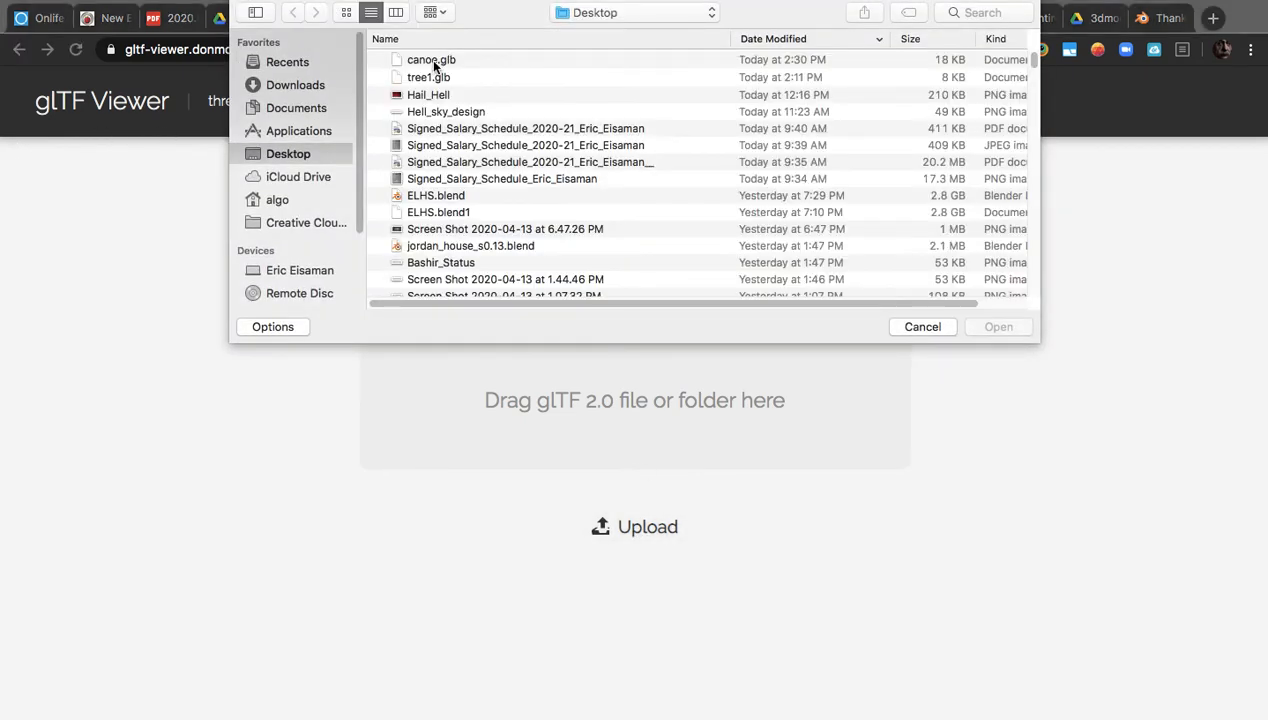
{"action": "double_click", "coordinate": [431, 61]}
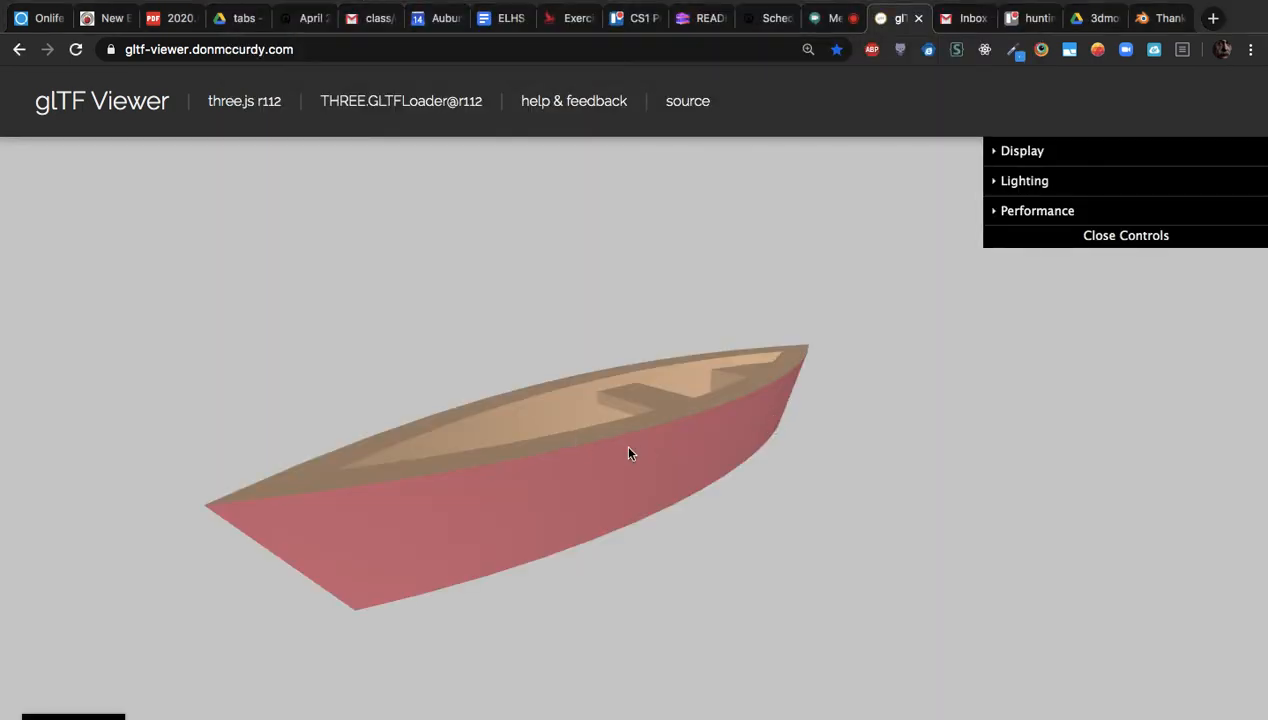
{"action": "left_click_drag", "start_coordinate": [628, 453], "coordinate": [674, 442]}
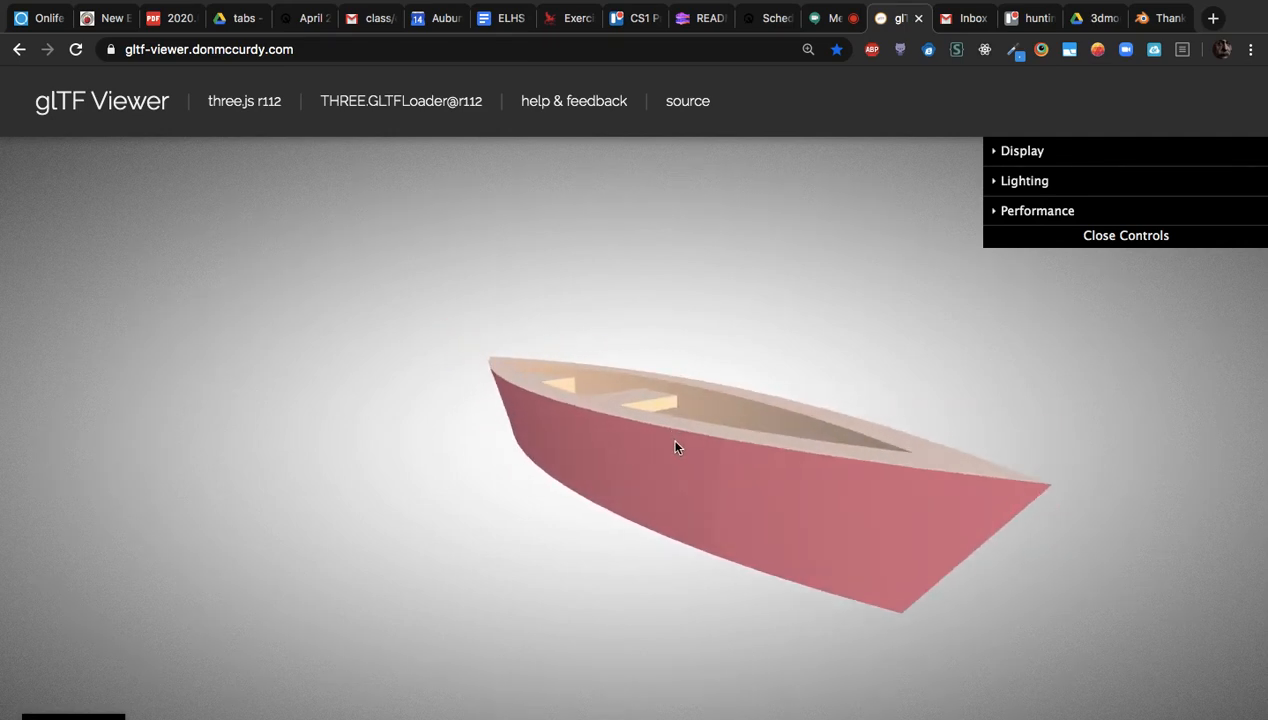
{"action": "mouse_move", "coordinate": [781, 509]}
{"action": "left_mouse_down"}
{"action": "mouse_move", "coordinate": [790, 547]}
{"action": "mouse_move", "coordinate": [797, 517]}
{"action": "left_mouse_up"}
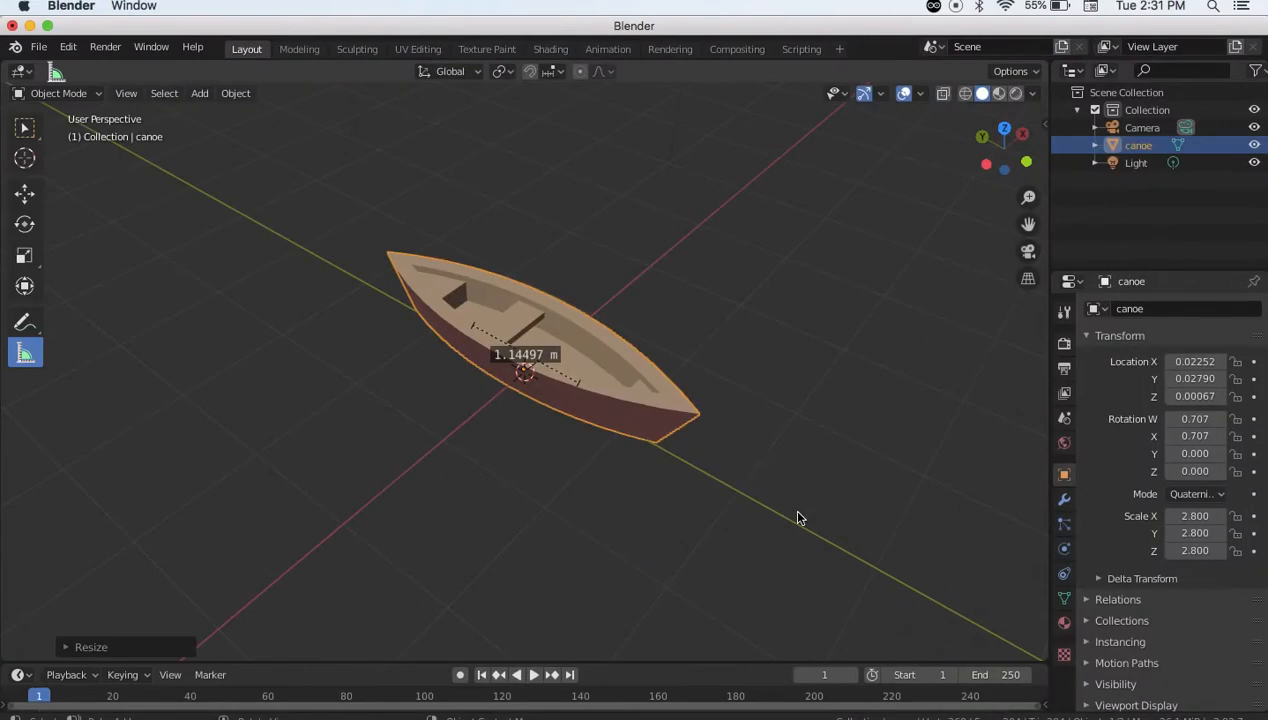
Change the natureKit-wood base colour to a darker brown (H 0.062, S 0.634, V 0.567)
{"action": "left_click", "coordinate": [645, 419]}
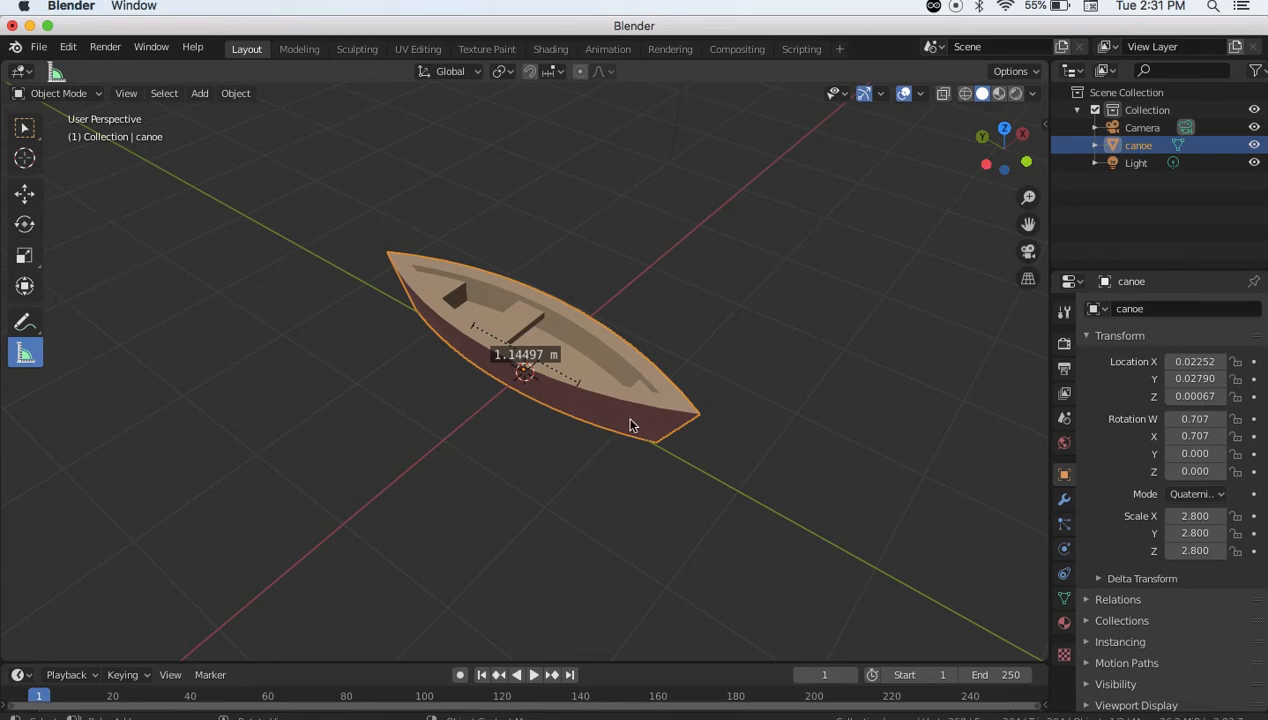
{"action": "middle_click_drag", "start_coordinate": [608, 447], "coordinate": [637, 377]}
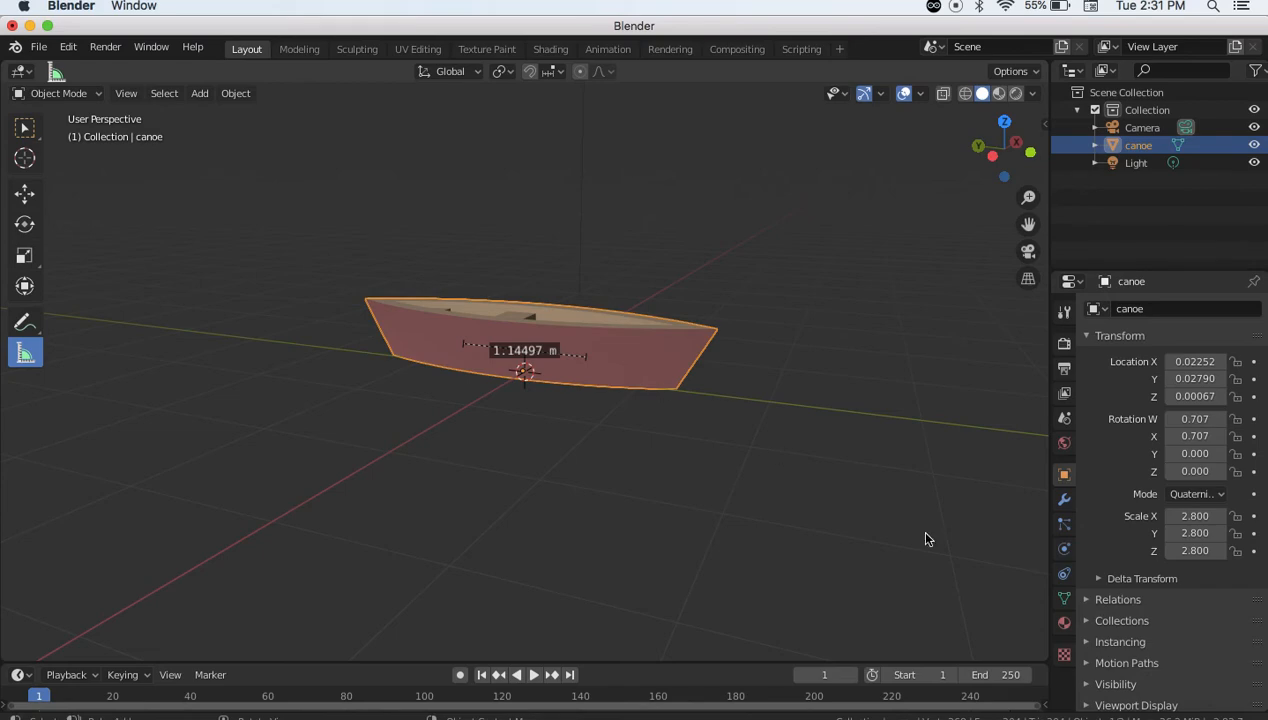
{"action": "left_click", "coordinate": [1064, 624]}
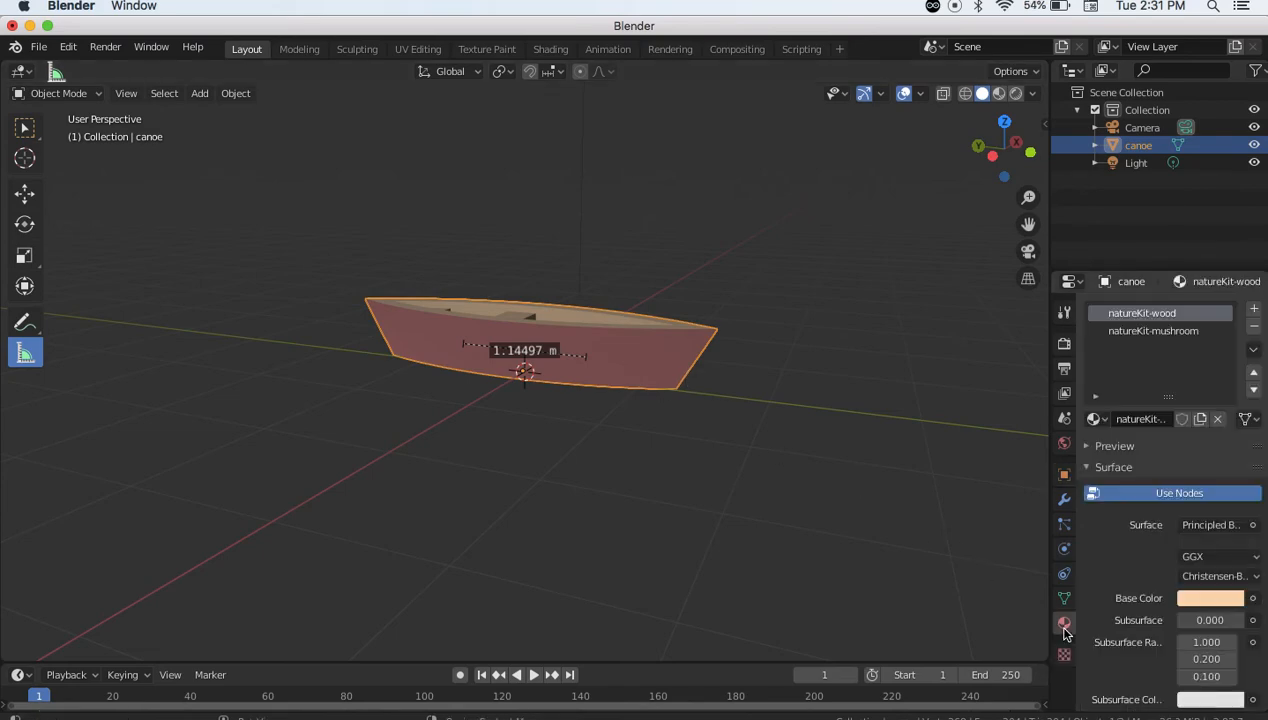
{"action": "left_click", "coordinate": [1198, 600]}
{"action": "left_click_drag", "start_coordinate": [1142, 429], "coordinate": [1136, 448]}
{"action": "mouse_move", "coordinate": [1231, 374]}
{"action": "left_mouse_down"}
{"action": "mouse_move", "coordinate": [1230, 410]}
{"action": "mouse_move", "coordinate": [1230, 399]}
{"action": "left_mouse_up"}
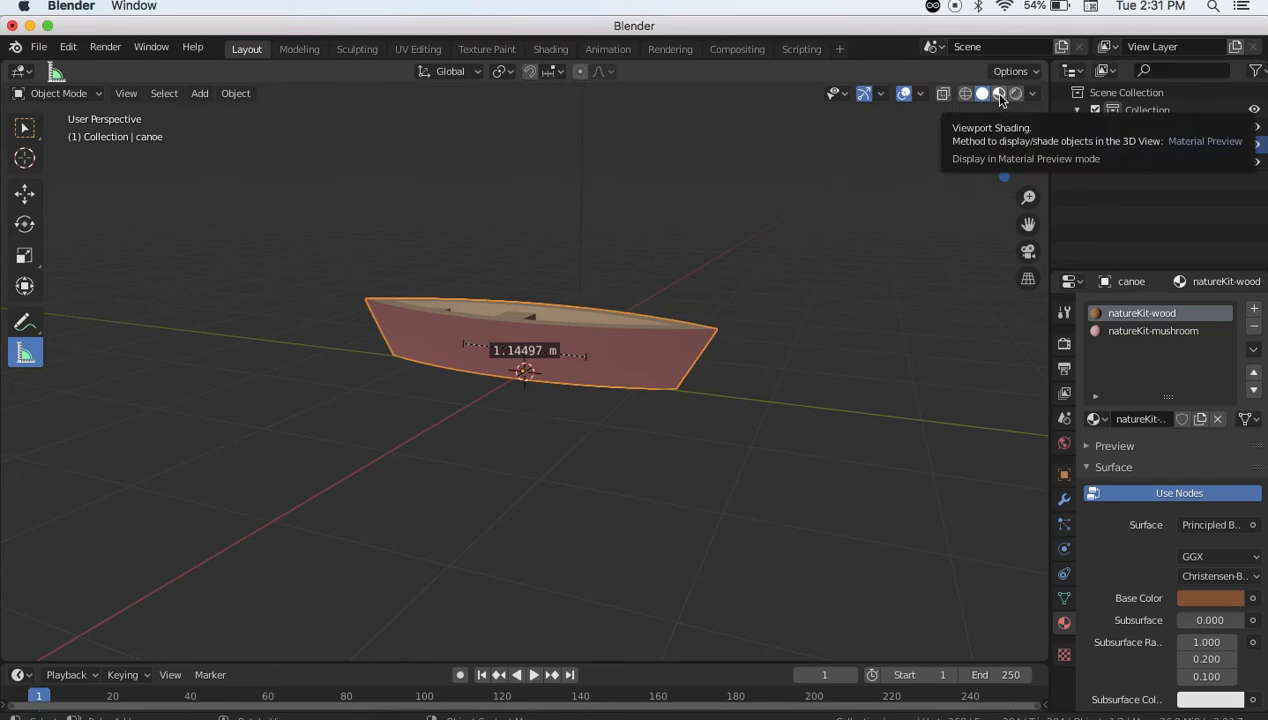
Switch to Material Preview shading, orbit over the canoe, and select the natureKit-mushroom material slot
{"action": "left_click", "coordinate": [999, 94]}
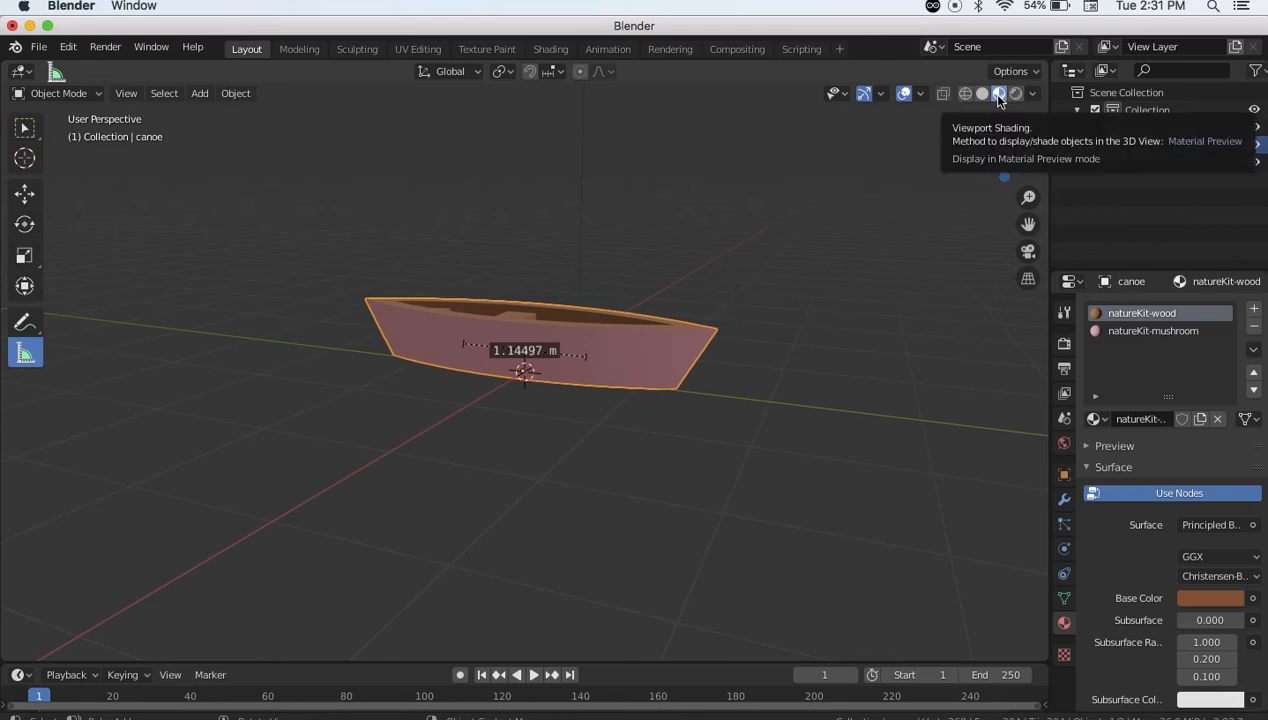
{"action": "middle_click_drag", "start_coordinate": [799, 336], "coordinate": [728, 392]}
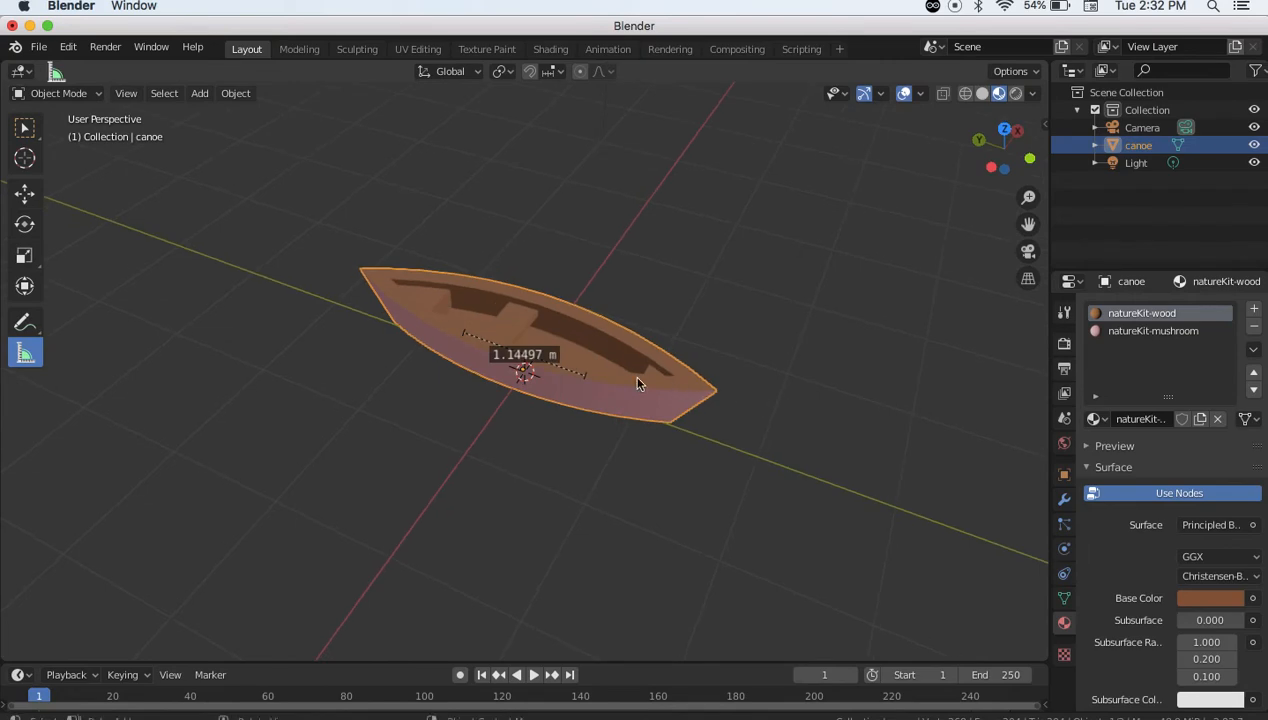
{"action": "scroll", "coordinate": [631, 373], "scroll_direction": "up", "scroll_amount": 6}
{"action": "middle_click_drag", "start_coordinate": [648, 357], "coordinate": [662, 354]}
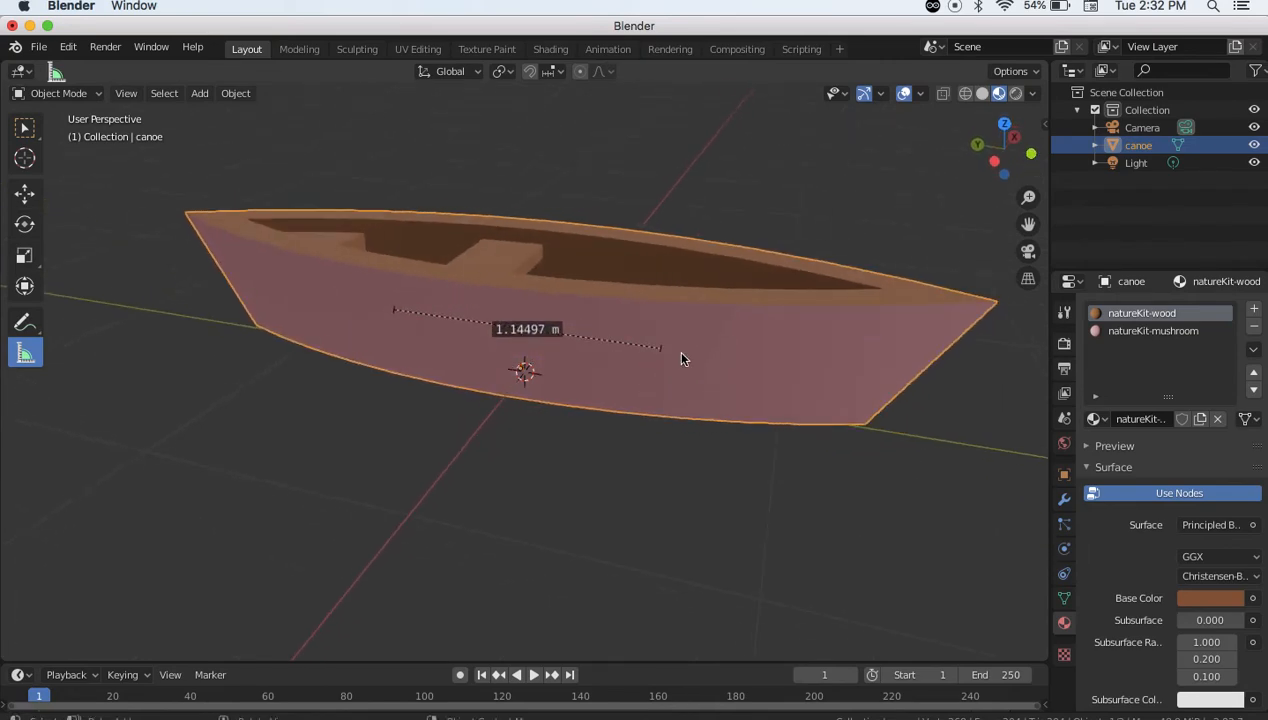
{"action": "left_click", "coordinate": [1131, 335]}
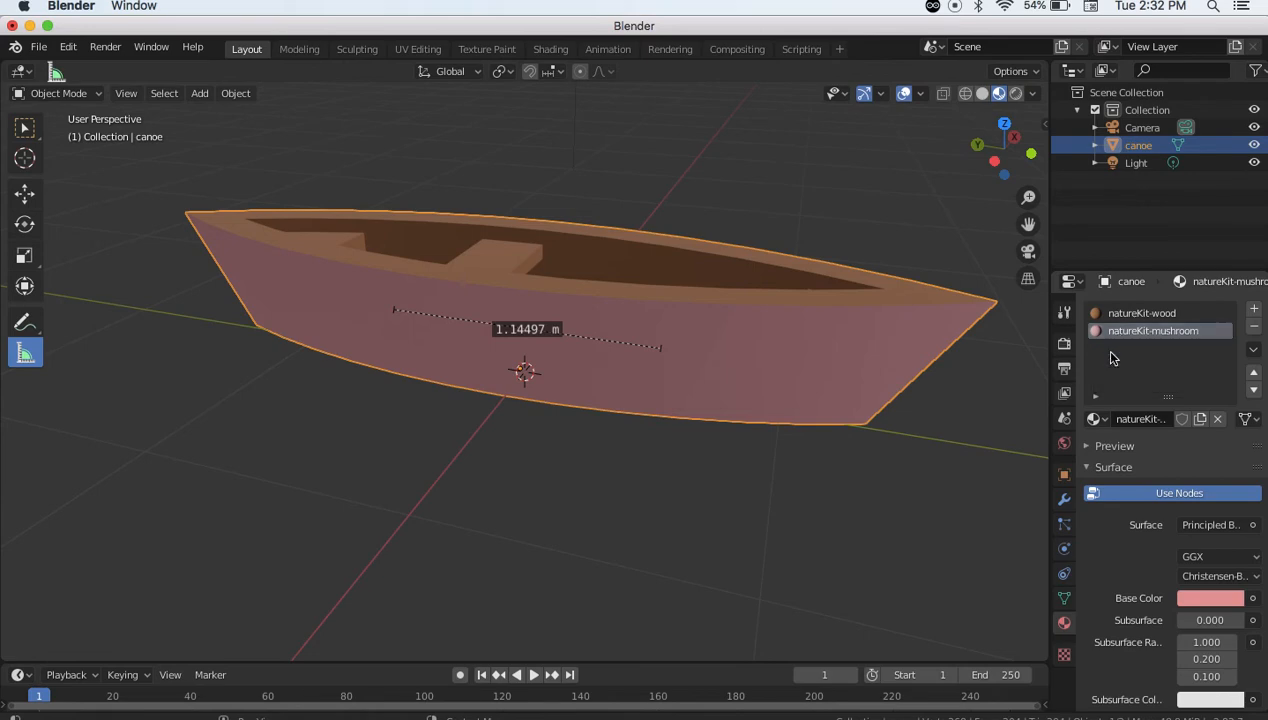
Darken the natureKit-mushroom base colour from pink to deep maroon (V about 0.47) and show the export formats
{"action": "left_click", "coordinate": [1214, 598]}
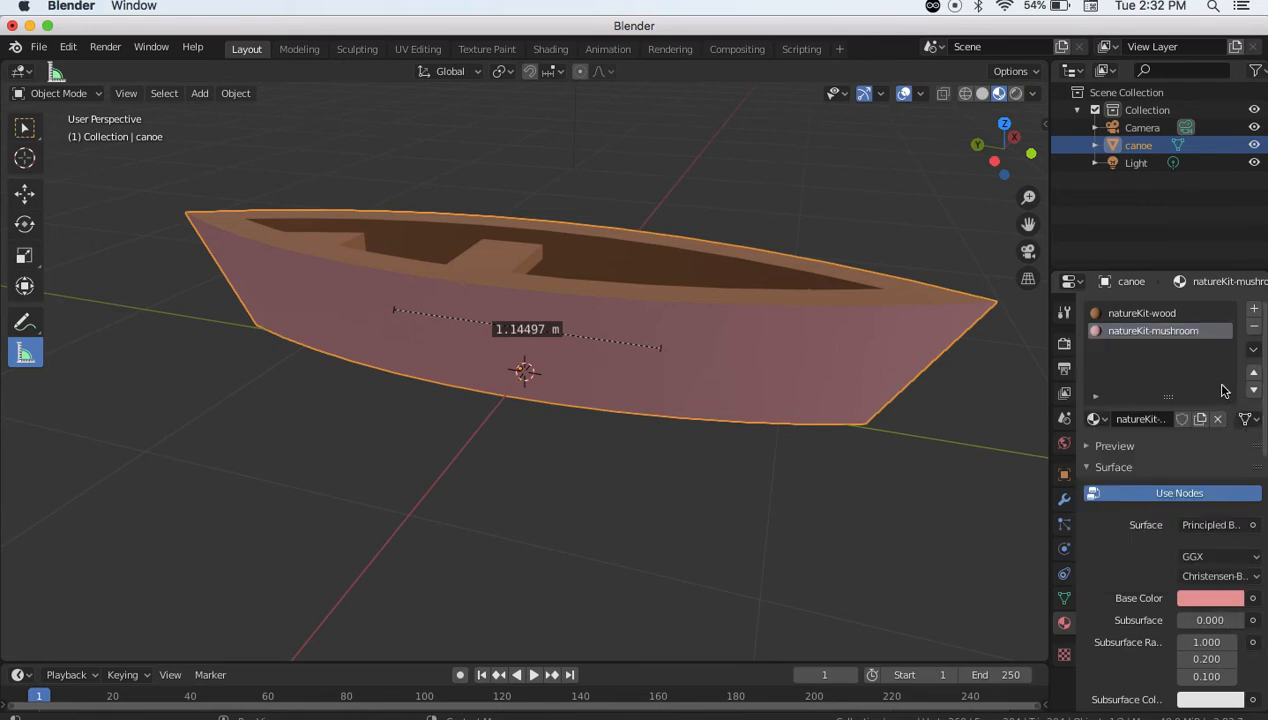
{"action": "left_click", "coordinate": [1191, 596]}
{"action": "left_click_drag", "start_coordinate": [1230, 352], "coordinate": [1230, 419]}
{"action": "middle_click_drag", "start_coordinate": [856, 452], "coordinate": [826, 475]}
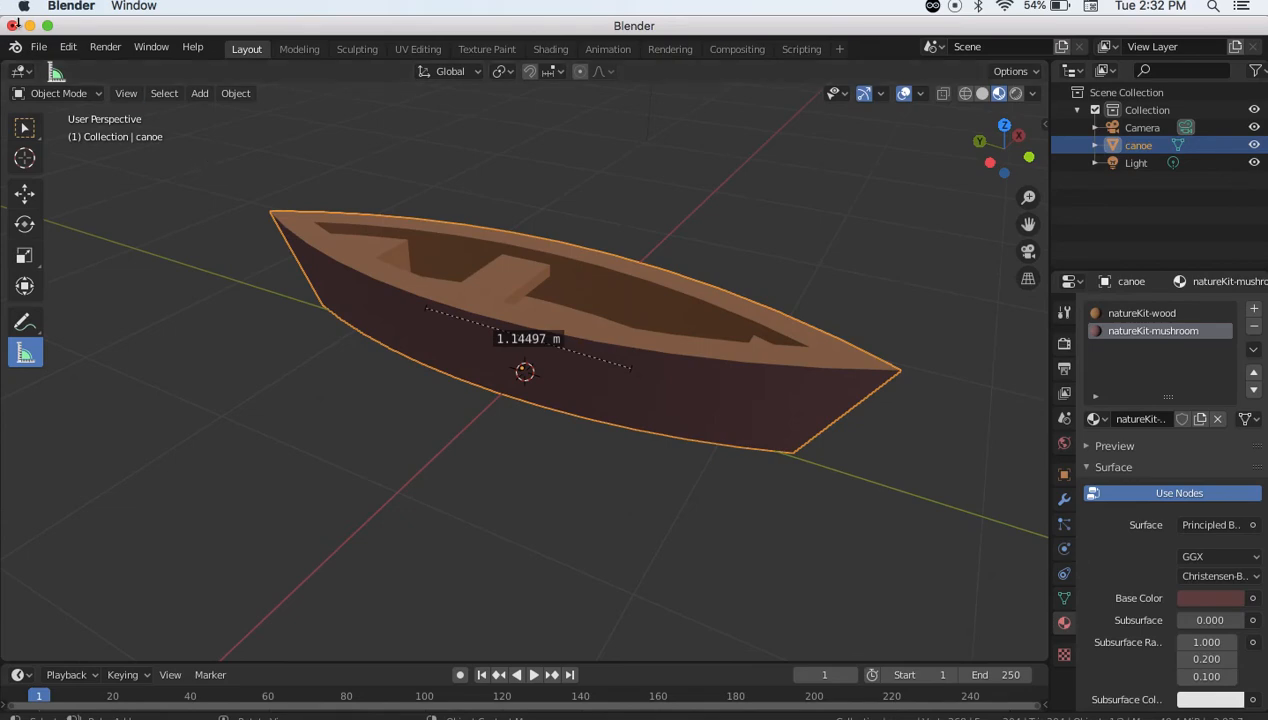
{"action": "left_click", "coordinate": [38, 47]}
{"action": "mouse_move", "coordinate": [70, 302]}
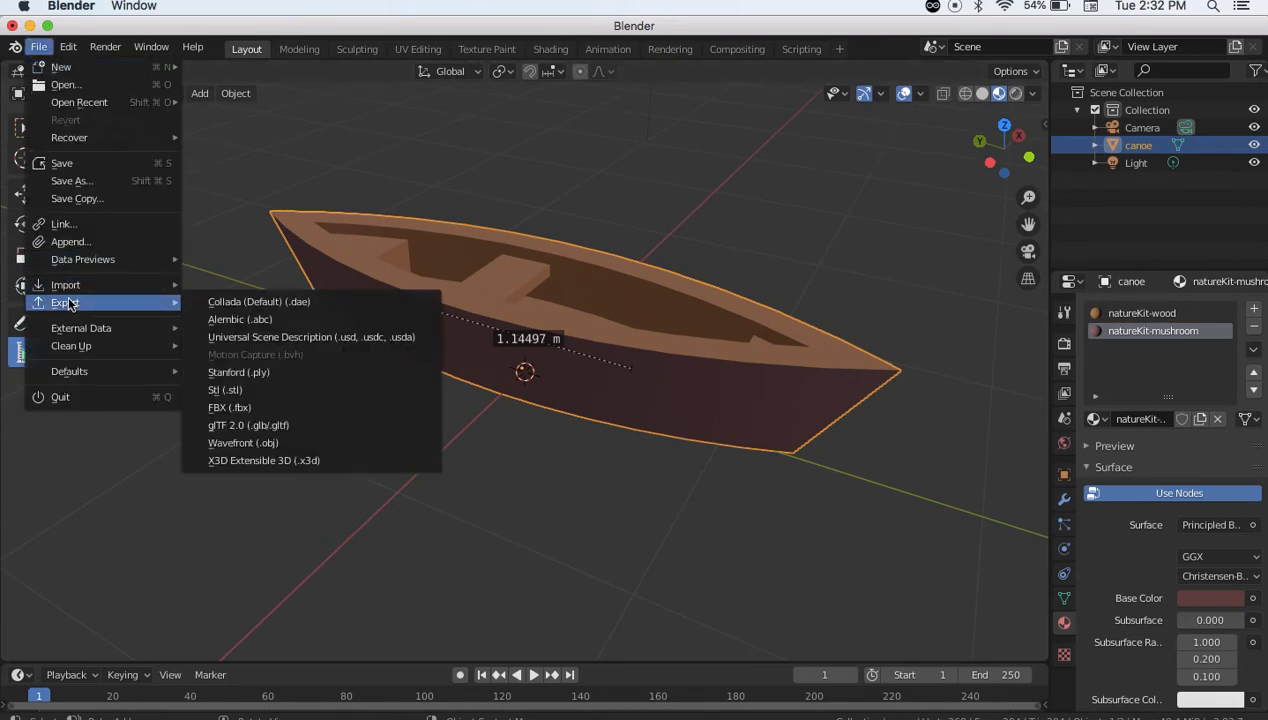
Export the recoloured canoe to the Desktop as canoe.glb in glTF Binary format
{"action": "left_click", "coordinate": [253, 428]}
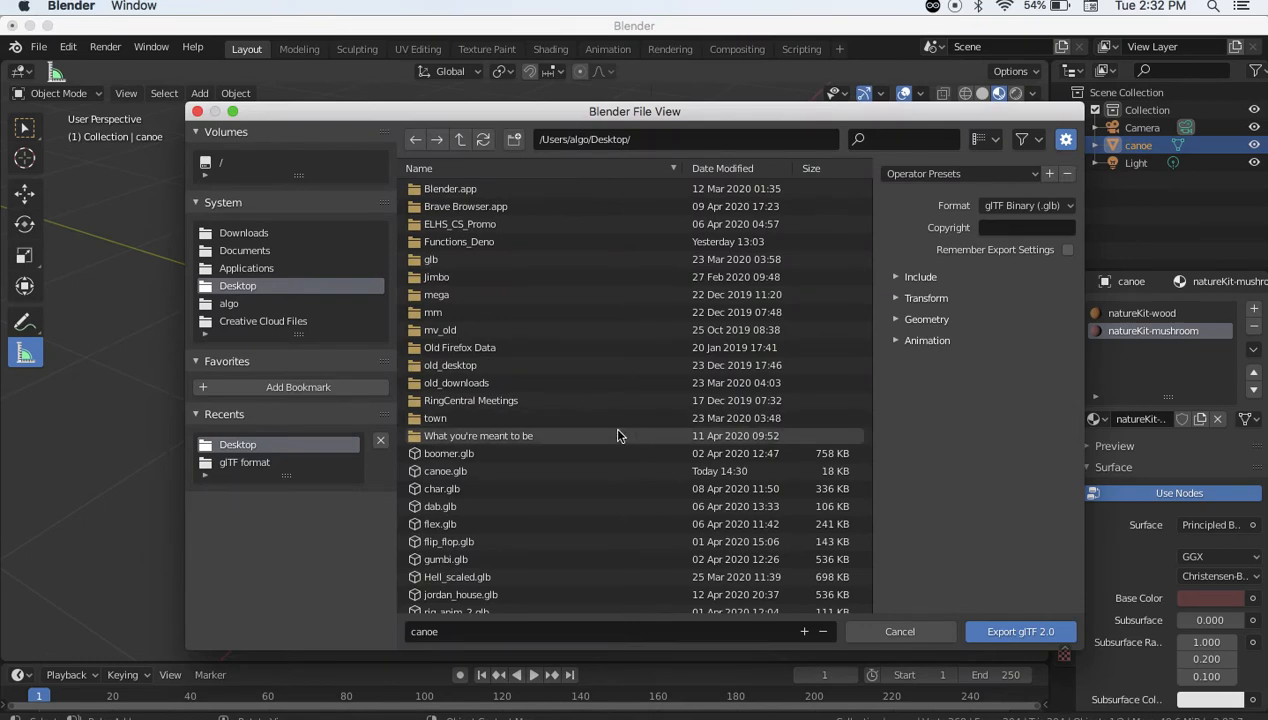
{"action": "left_click", "coordinate": [967, 629]}
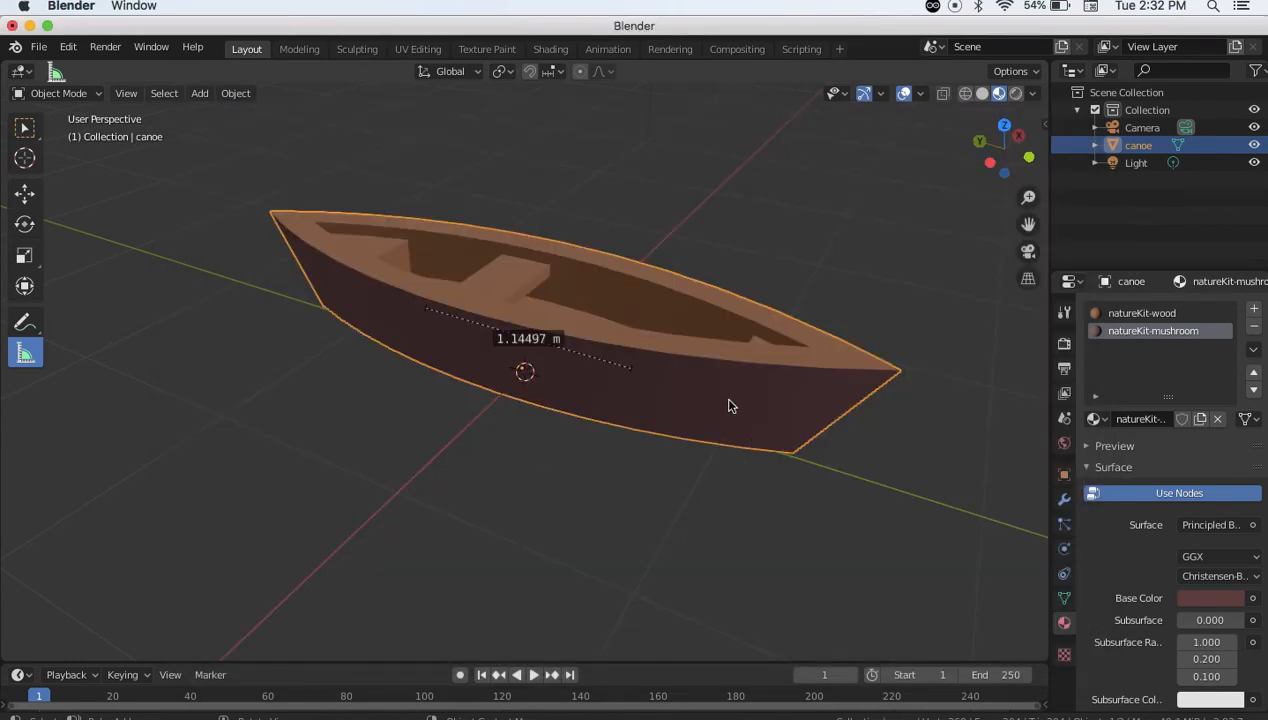
{"action": "middle_click_drag", "start_coordinate": [668, 455], "coordinate": [628, 455]}
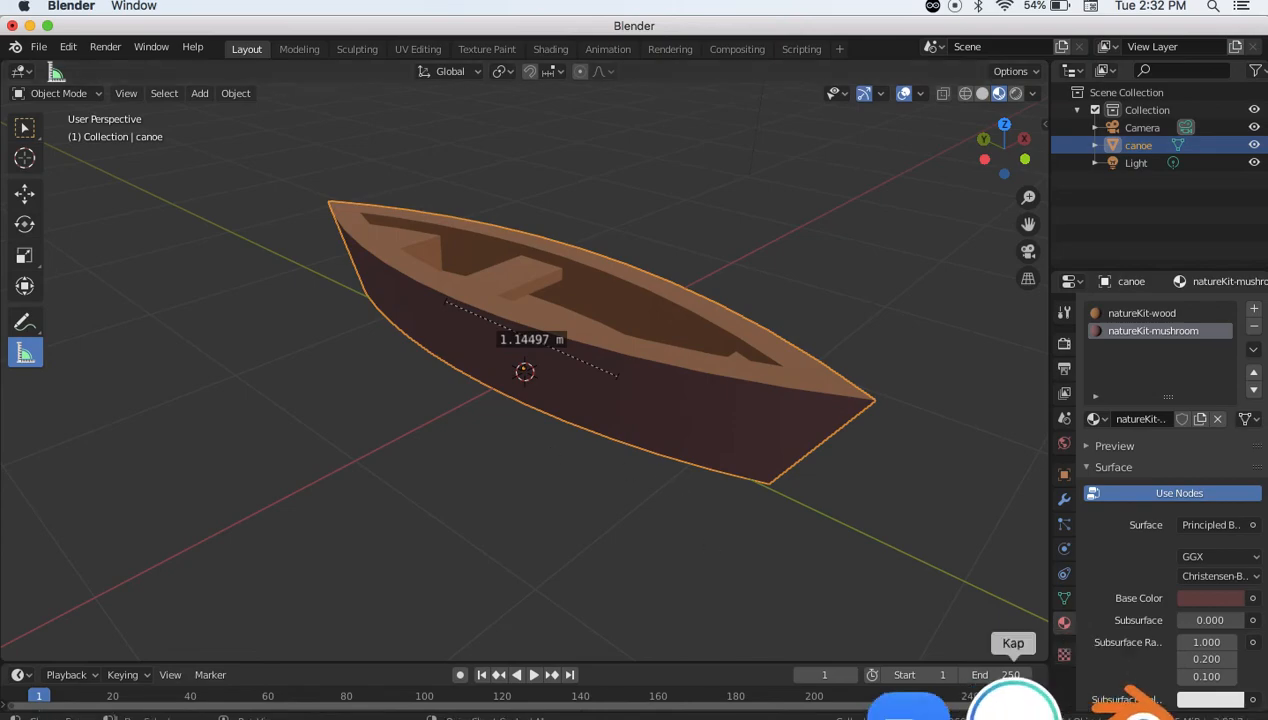
Reload the glTF Viewer in the browser and load canoe.glb from the Desktop
{"action": "left_click", "coordinate": [907, 705]}
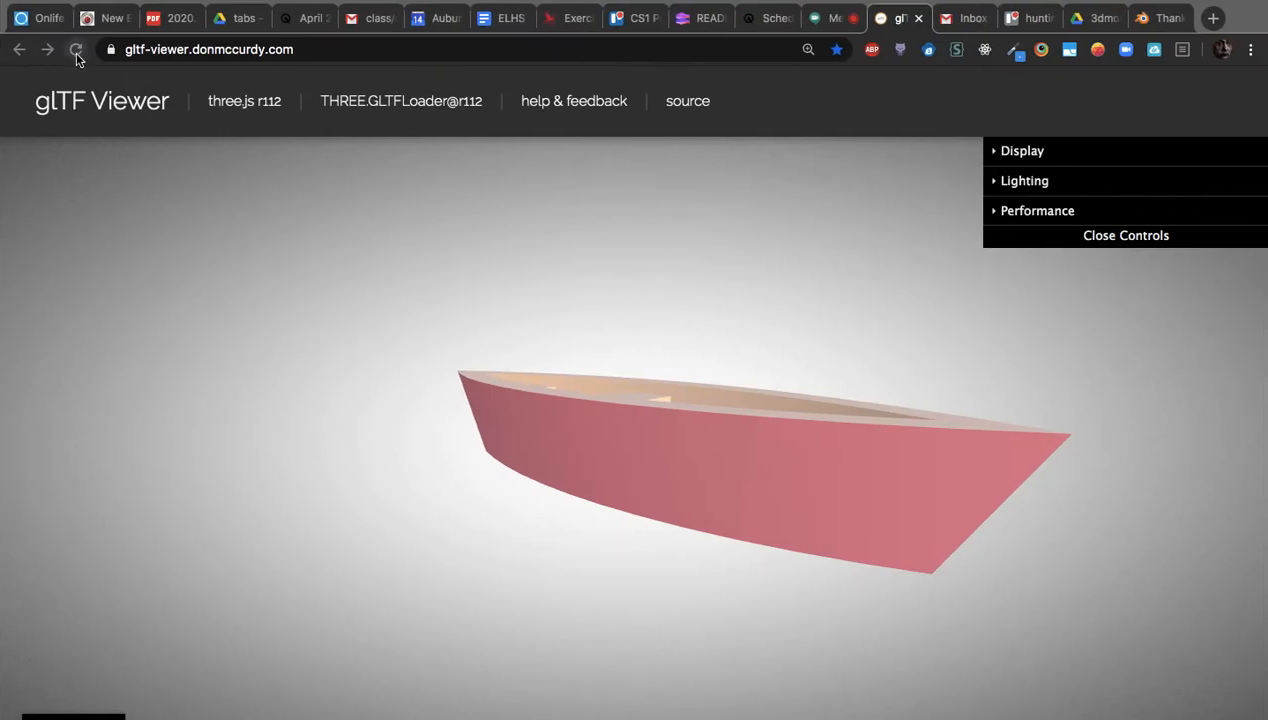
{"action": "left_click", "coordinate": [75, 49]}
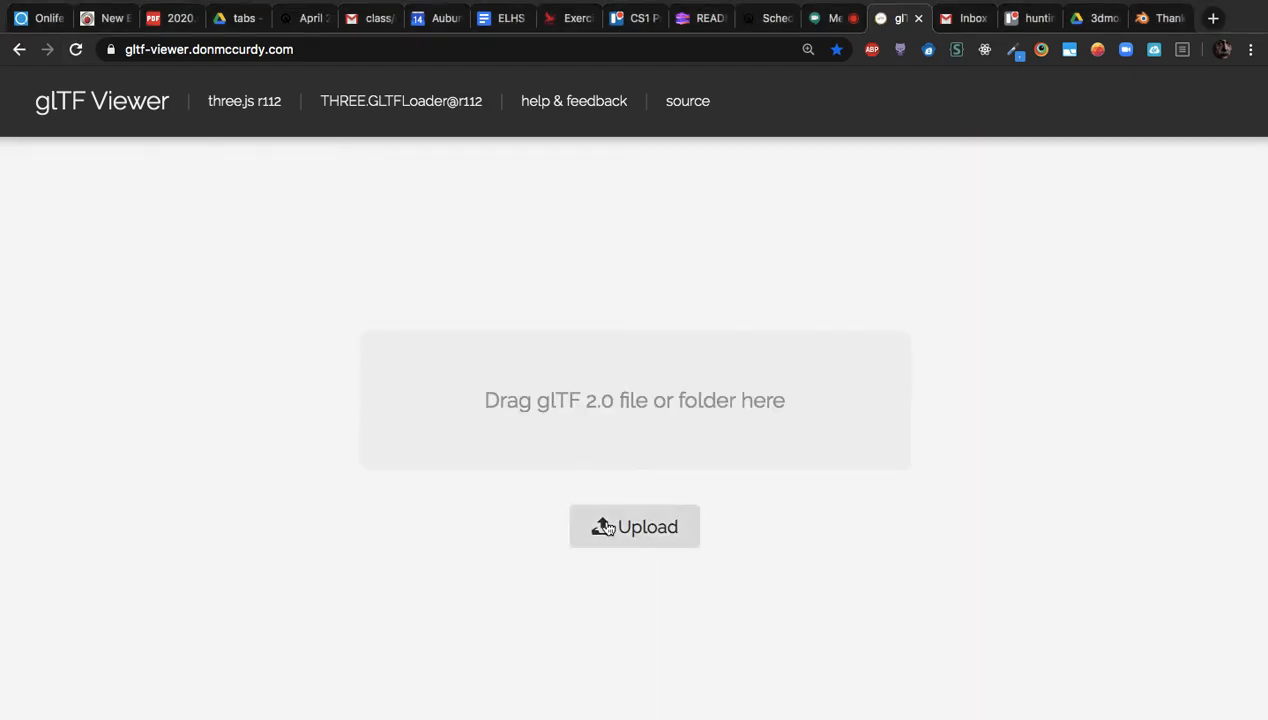
{"action": "left_click", "coordinate": [607, 527]}
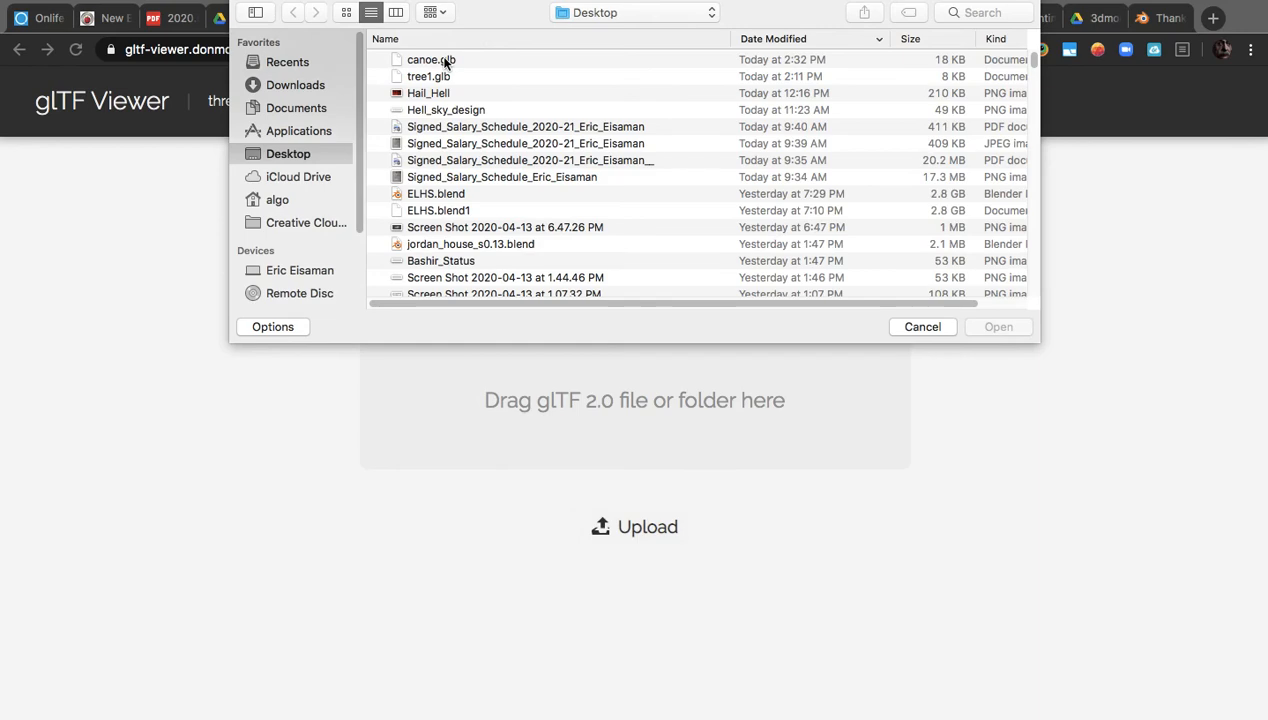
{"action": "double_click", "coordinate": [444, 57]}
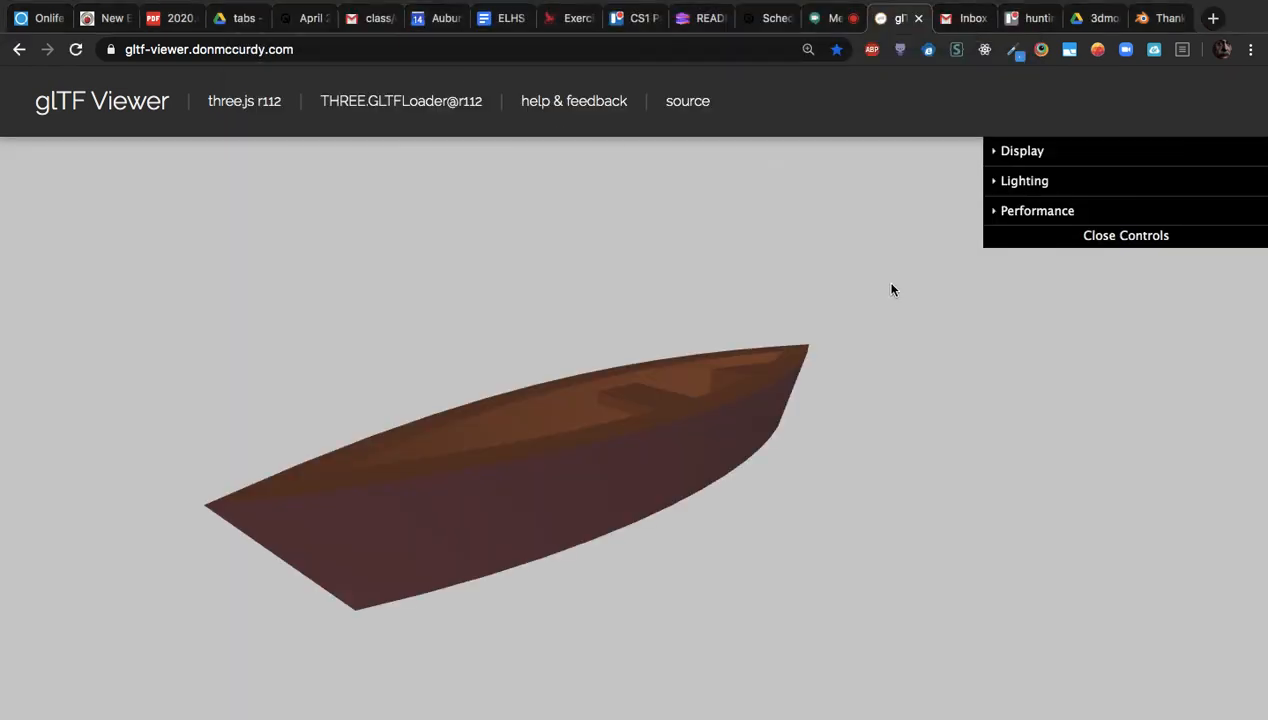
Orbit and zoom the canoe to confirm its dark maroon hull and brown interior
{"action": "scroll", "coordinate": [438, 461], "scroll_direction": "up", "scroll_amount": 5}
{"action": "left_click_drag", "start_coordinate": [472, 447], "coordinate": [921, 501]}
{"action": "mouse_move", "coordinate": [838, 492]}
{"action": "left_mouse_down"}
{"action": "mouse_move", "coordinate": [852, 482]}
{"action": "mouse_move", "coordinate": [860, 501]}
{"action": "mouse_move", "coordinate": [835, 504]}
{"action": "mouse_move", "coordinate": [914, 519]}
{"action": "mouse_move", "coordinate": [773, 502]}
{"action": "mouse_move", "coordinate": [815, 465]}
{"action": "mouse_move", "coordinate": [843, 507]}
{"action": "mouse_move", "coordinate": [845, 496]}
{"action": "left_mouse_up"}
{"action": "scroll", "coordinate": [844, 488], "scroll_direction": "down", "scroll_amount": 10}
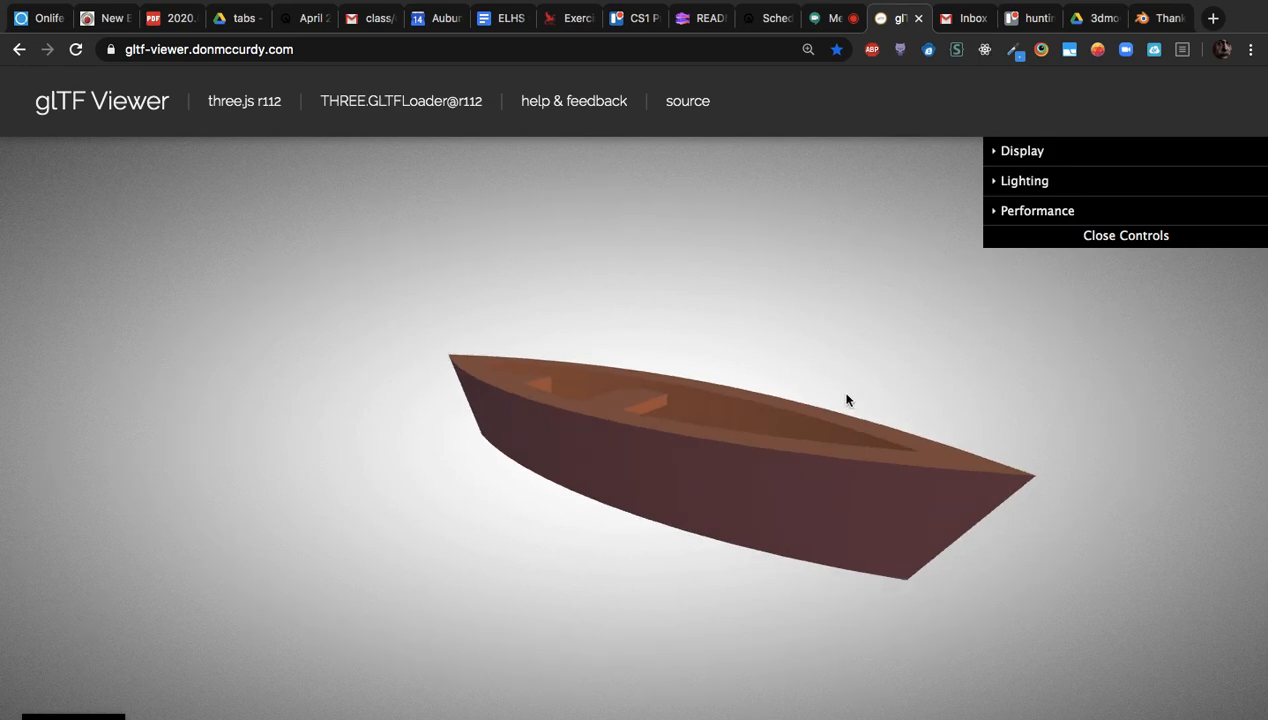
Go to bit.ly/cs1-clean-remix in Chrome to open a new Glitch remix of CS1 Game Engine
{"action": "left_click", "coordinate": [533, 50]}
{"action": "type", "text": "bit.ly"}
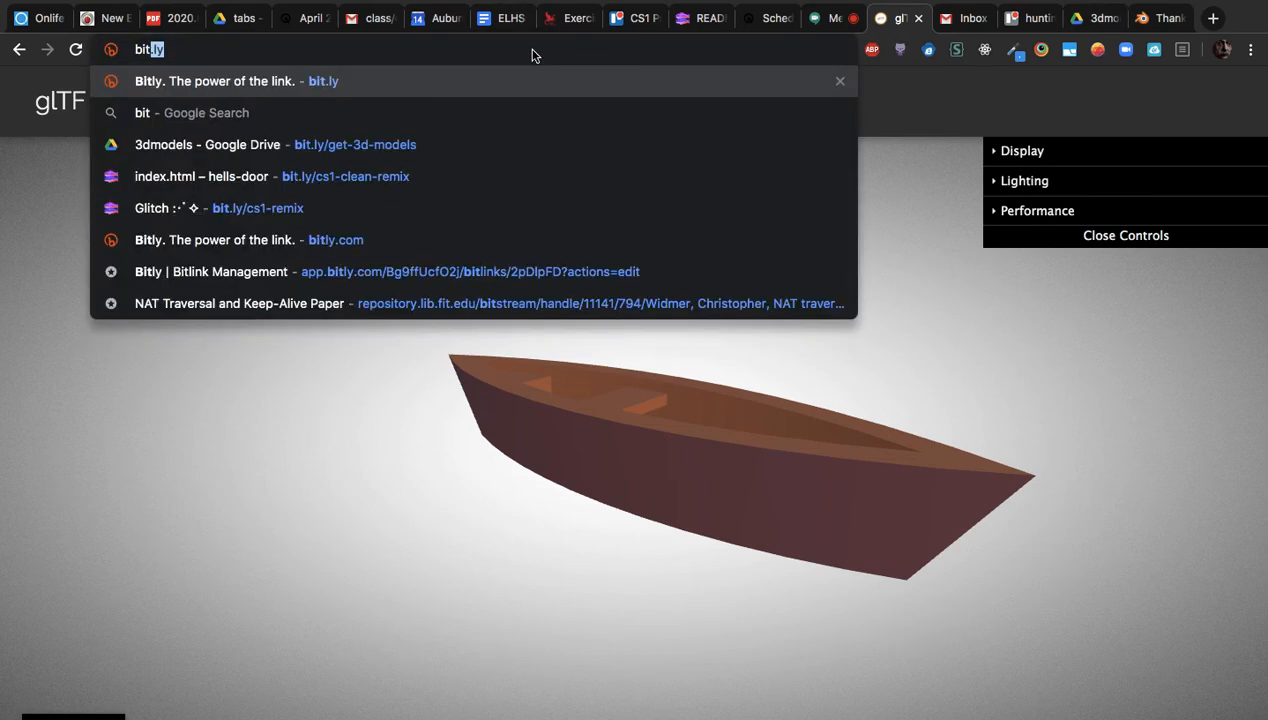
{"action": "key", "text": "Down"}
{"action": "key", "text": "Down"}
{"action": "key", "text": "Down"}
{"action": "key", "text": "Down"}
{"action": "key", "text": "Down"}
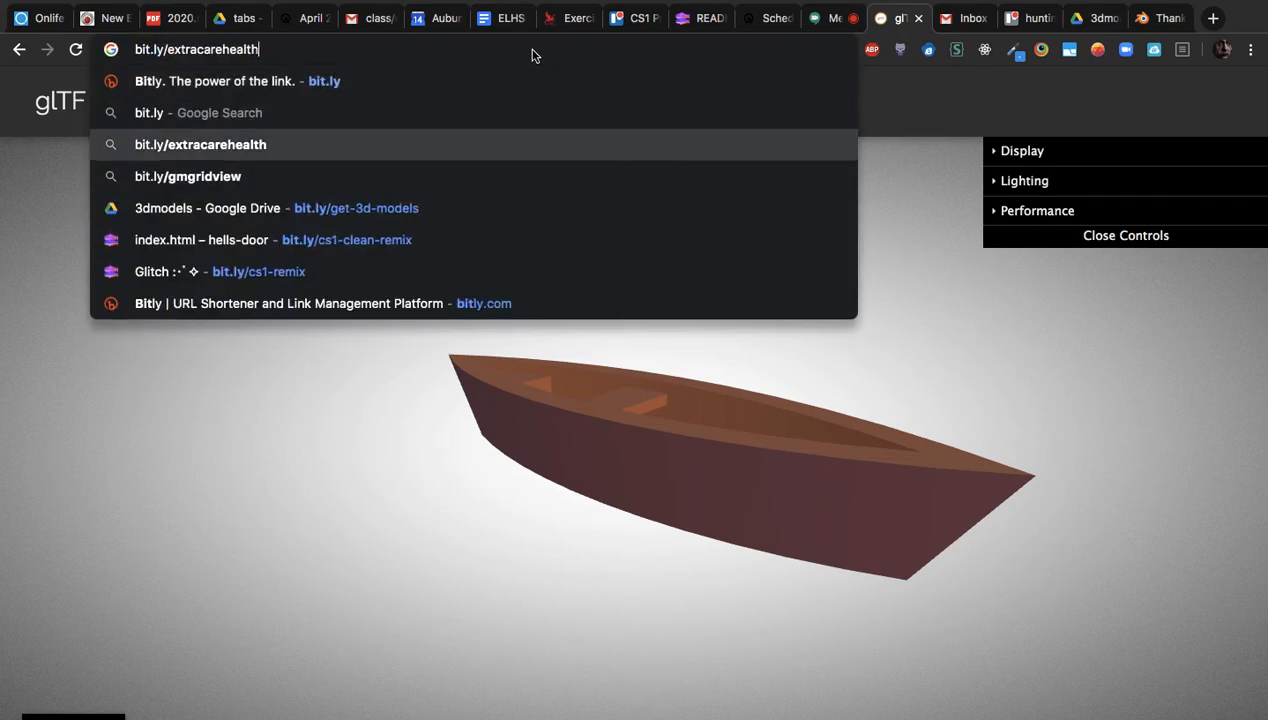
{"action": "key", "text": "Return"}
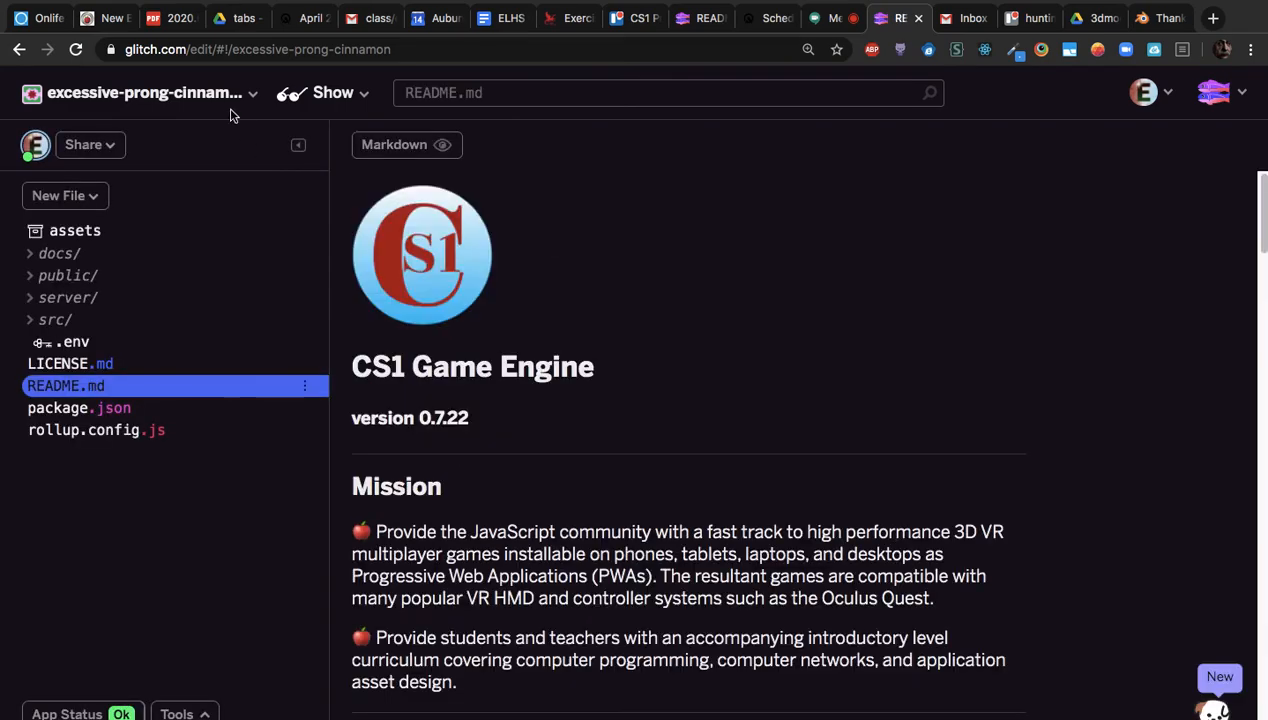
Rename the Glitch project to canoe
{"action": "left_click", "coordinate": [238, 108]}
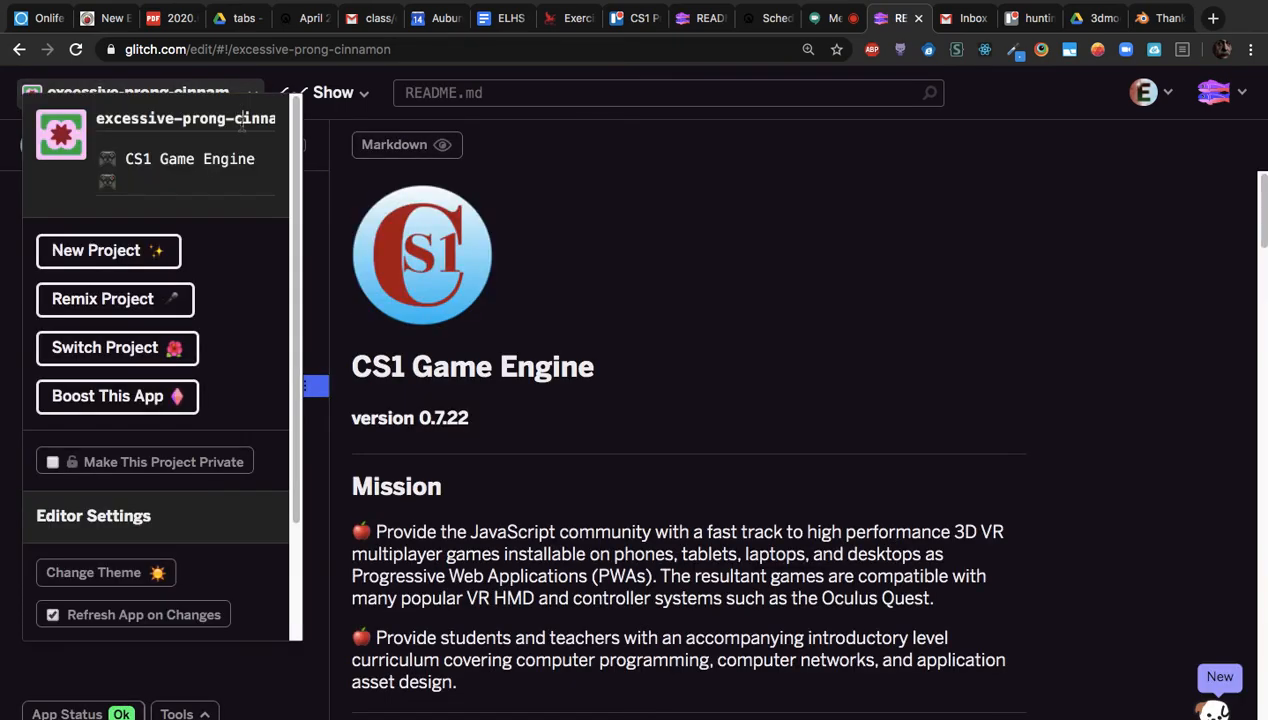
{"action": "triple_click", "coordinate": [241, 122]}
{"action": "type", "text": "canoe"}
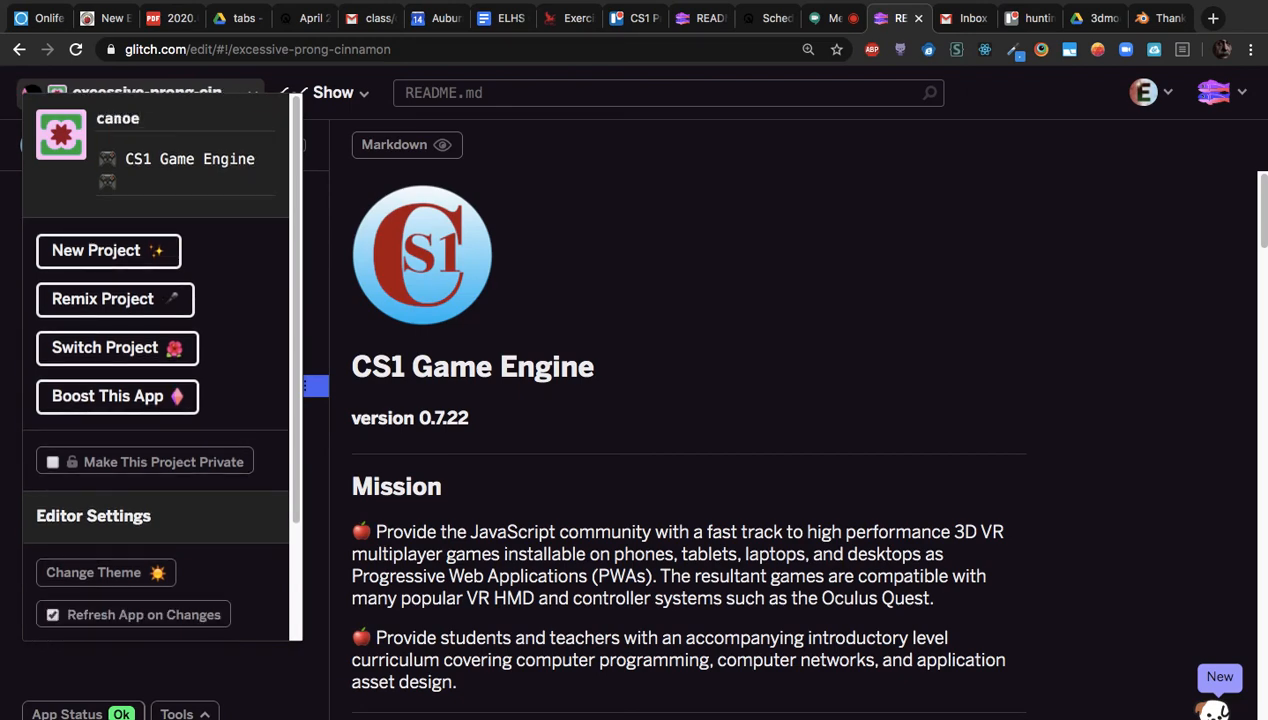
{"action": "left_click", "coordinate": [8, 114]}
Fill in the ADMIN_KEY value in .env and open public/index.html
{"action": "left_click", "coordinate": [77, 343]}
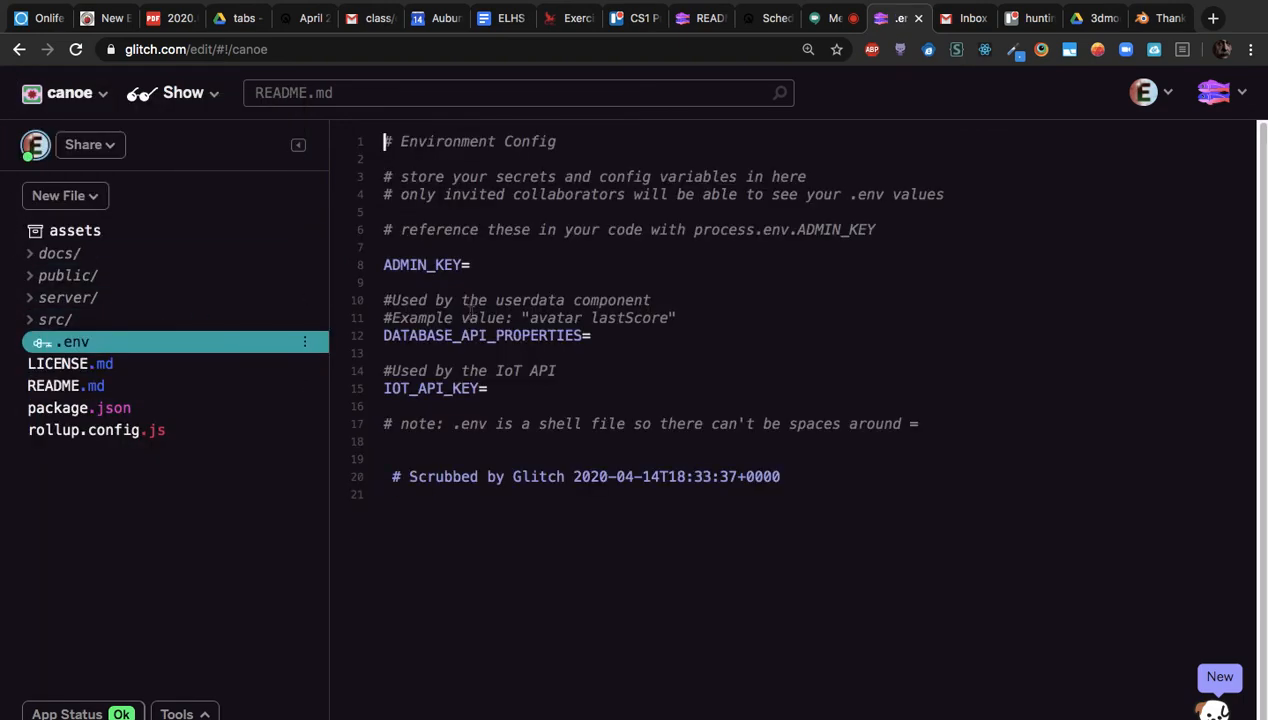
{"action": "left_click", "coordinate": [476, 264]}
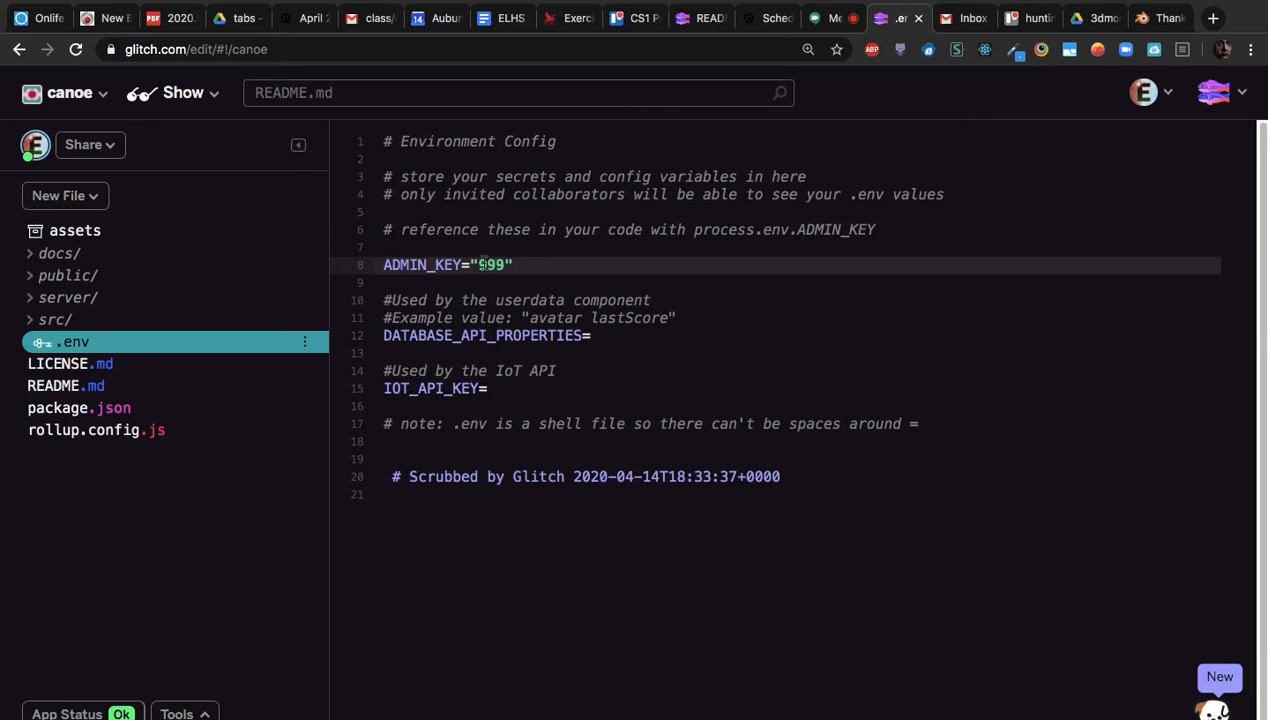
{"action": "left_click", "coordinate": [30, 277]}
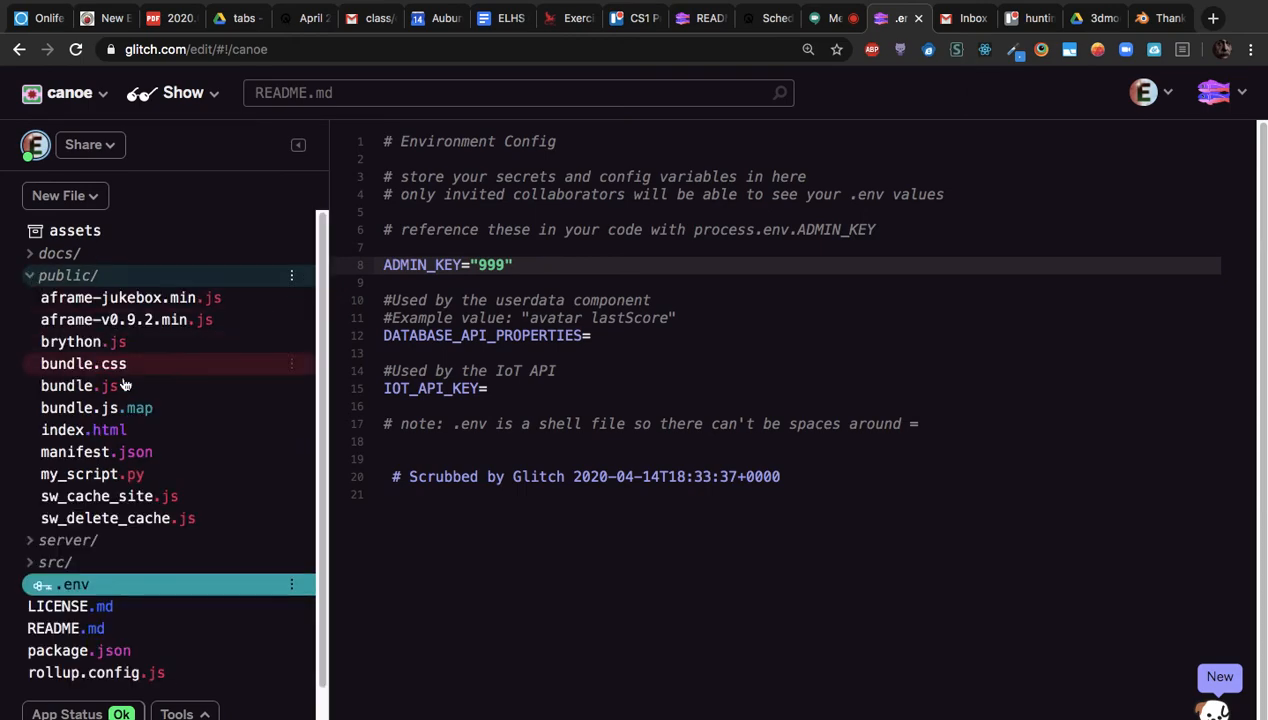
{"action": "left_click", "coordinate": [85, 432]}
{"action": "scroll", "coordinate": [338, 190], "scroll_direction": "down", "scroll_amount": 10}
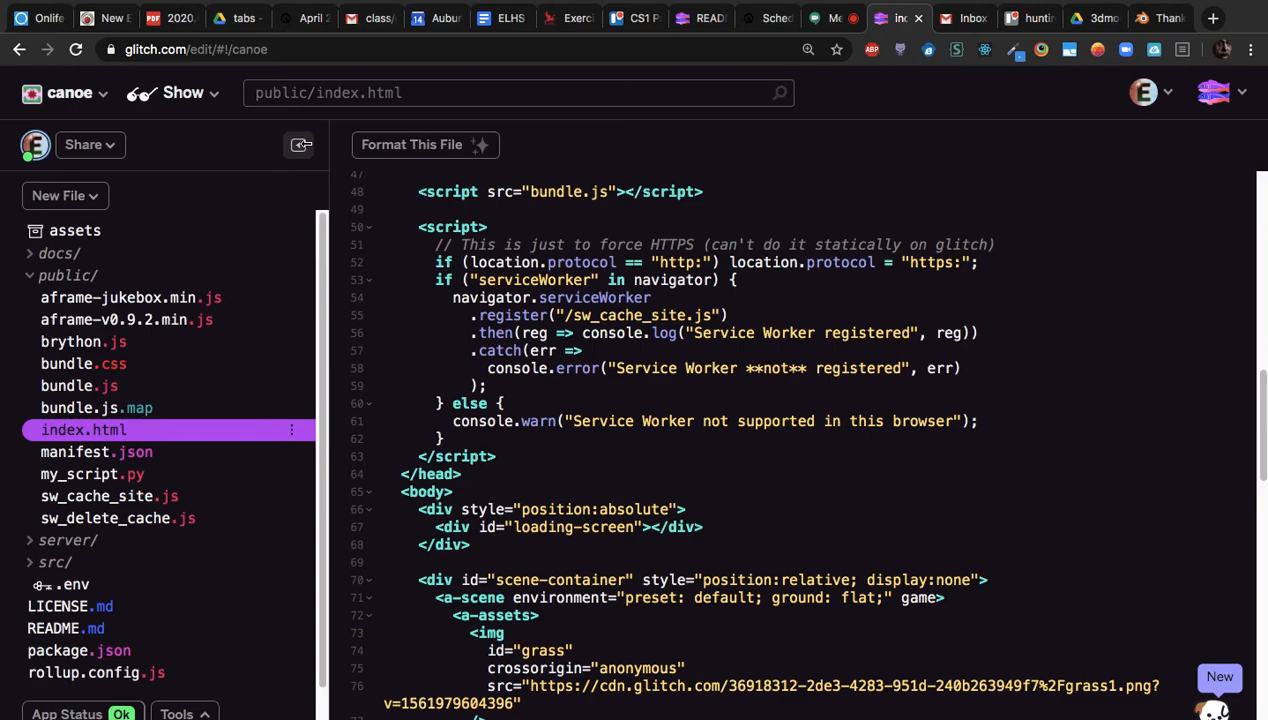
Upload canoe.glb from the Desktop to the project's assets
{"action": "left_click", "coordinate": [104, 231]}
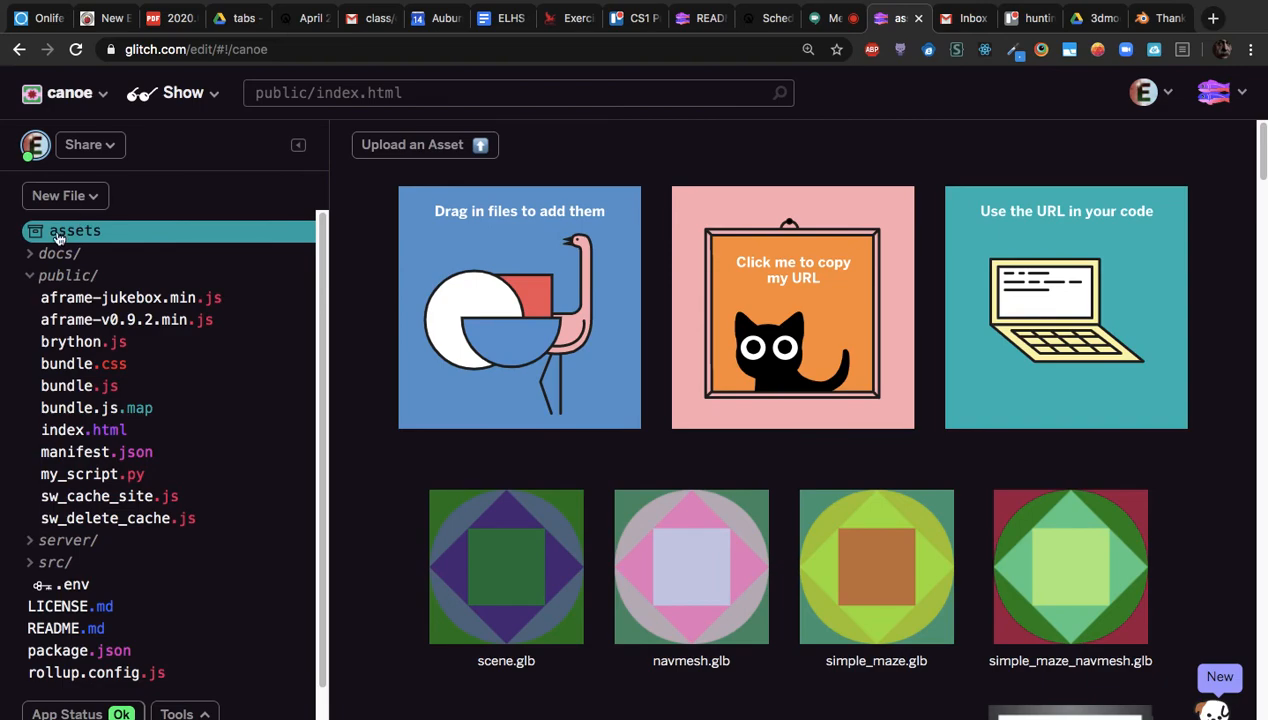
{"action": "left_click", "coordinate": [486, 145]}
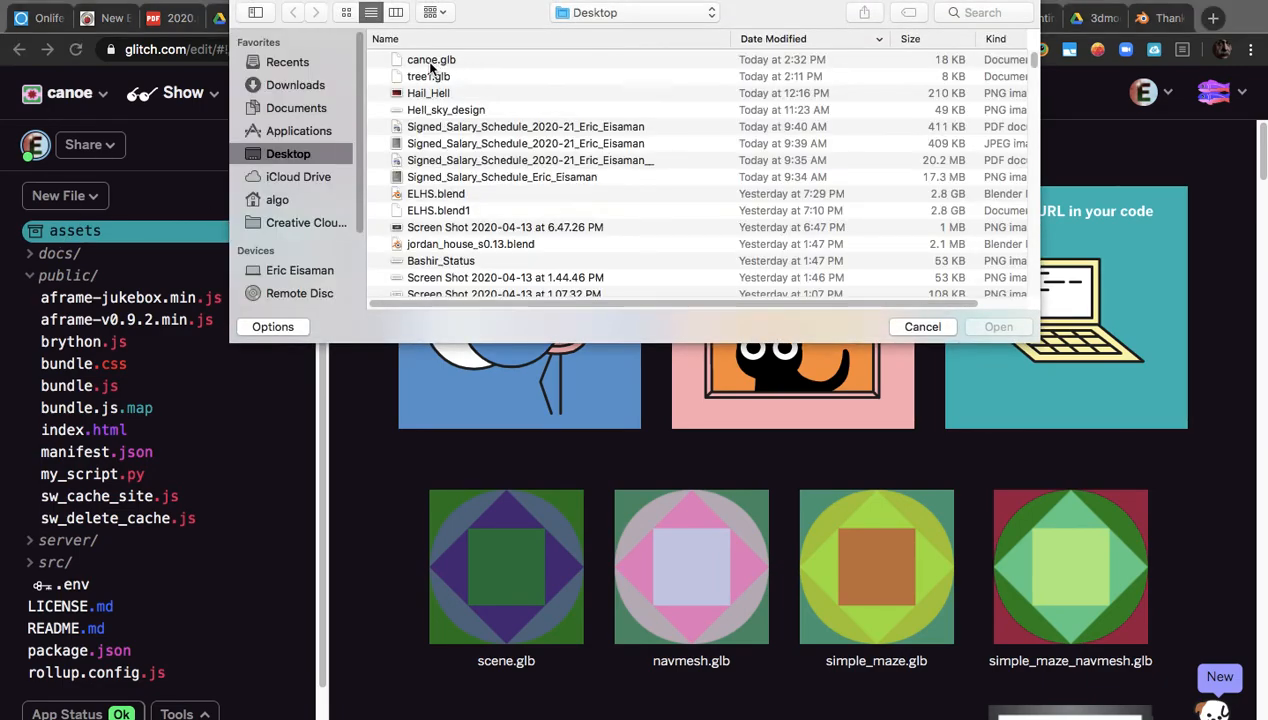
{"action": "double_click", "coordinate": [432, 62]}
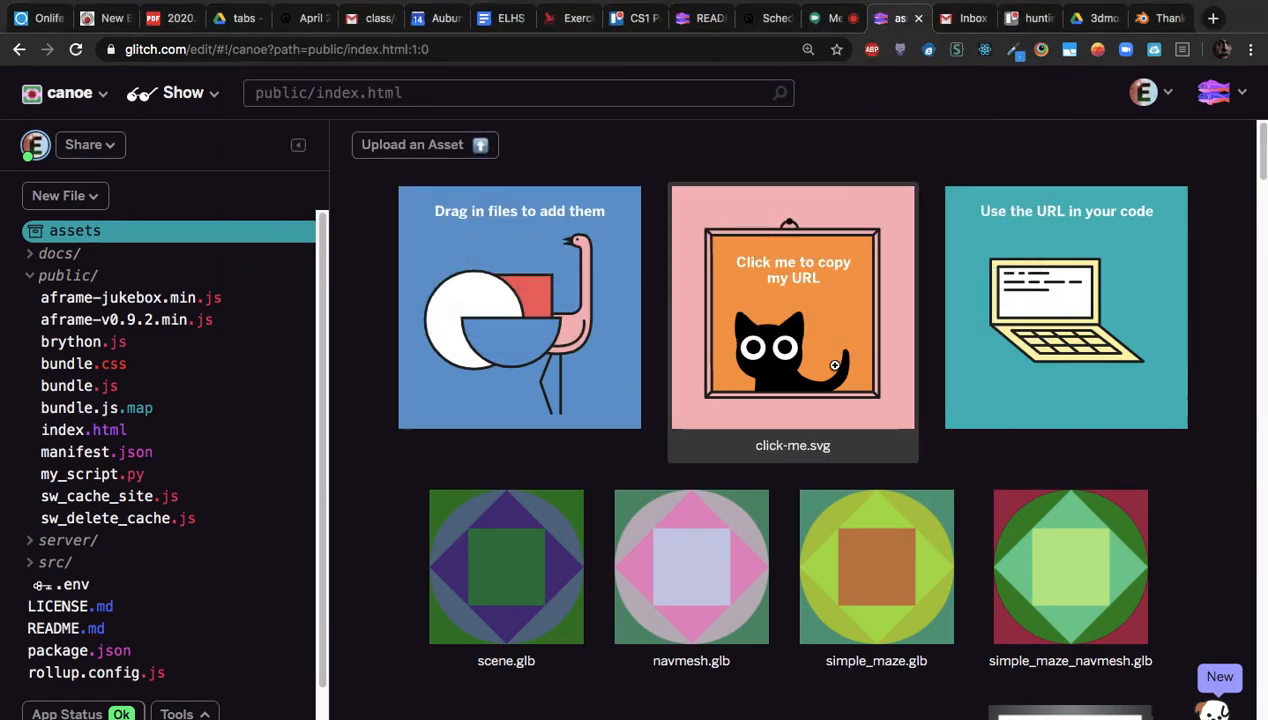
{"action": "scroll", "coordinate": [838, 371], "scroll_direction": "down", "scroll_amount": 20}
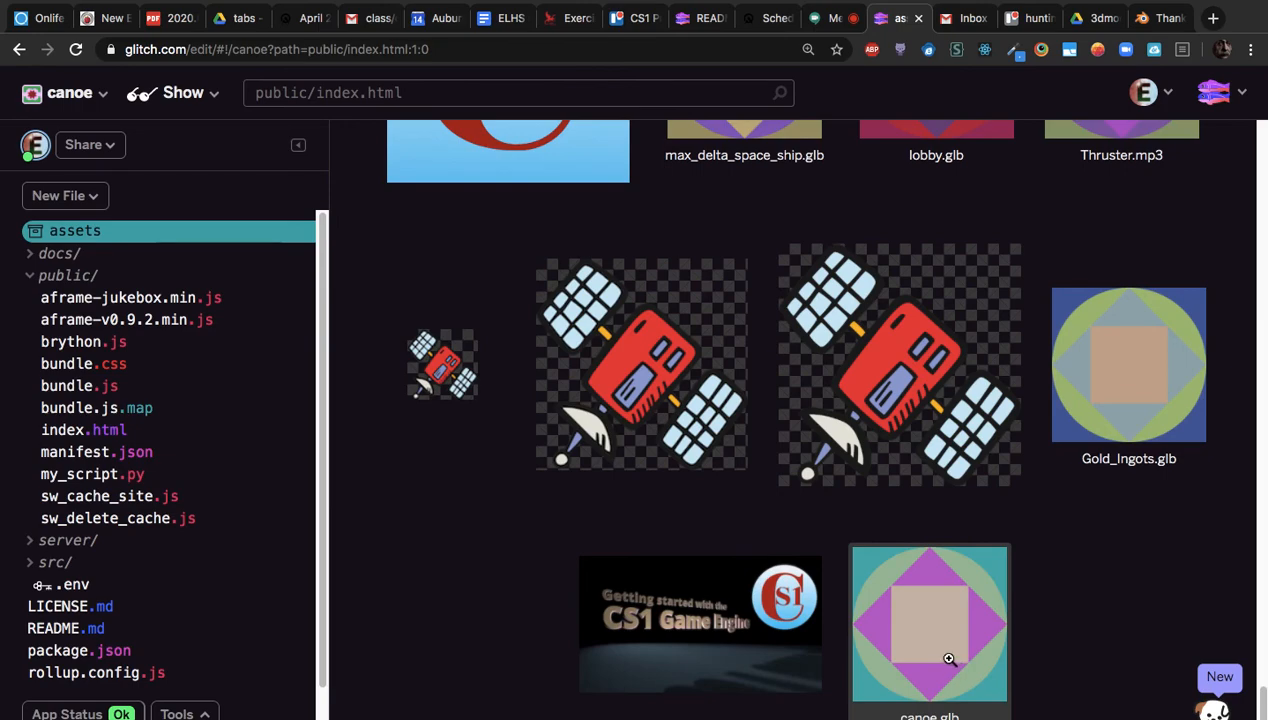
Copy the canoe.glb asset's CDN link and return to index.html
{"action": "left_click", "coordinate": [950, 661]}
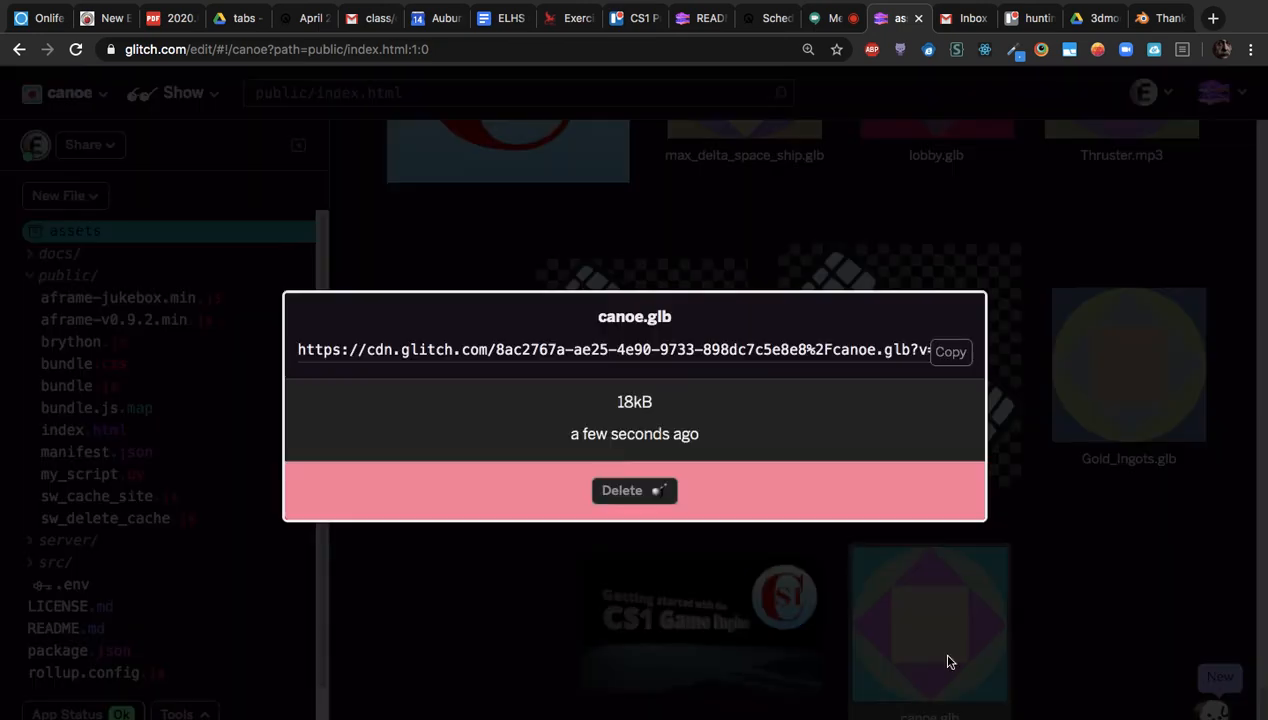
{"action": "left_click", "coordinate": [951, 353]}
{"action": "left_click", "coordinate": [1097, 468]}
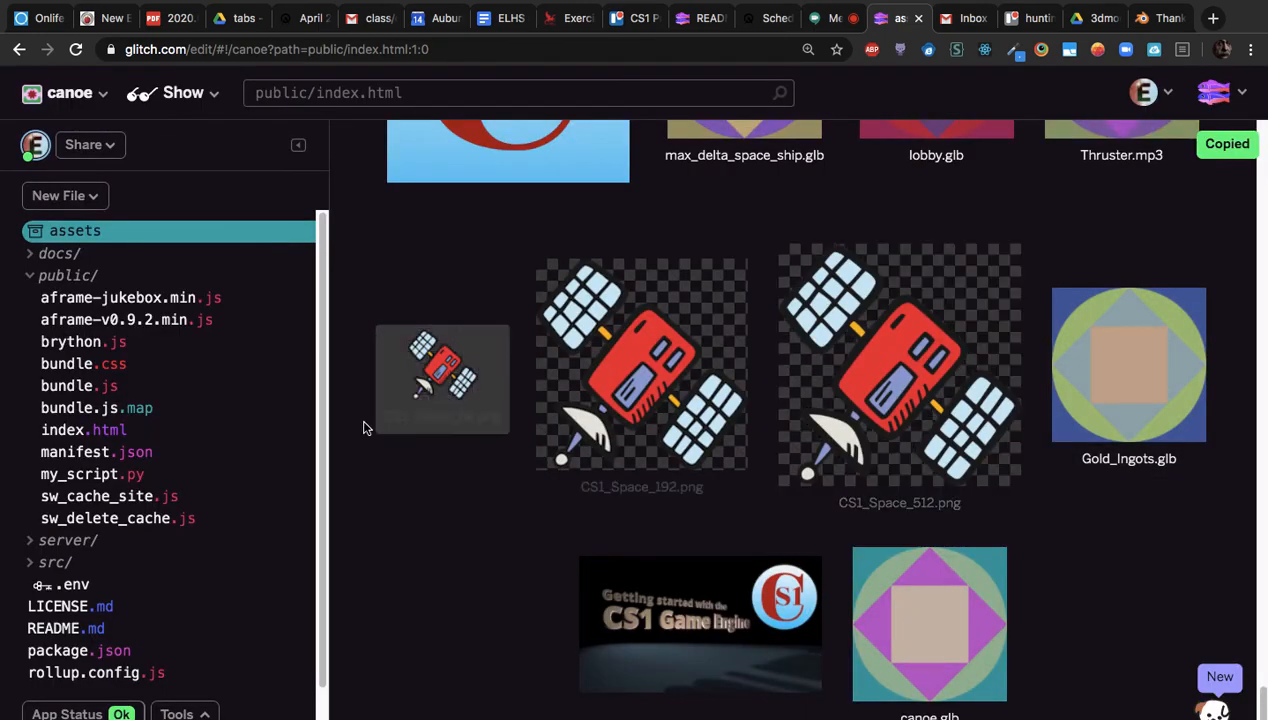
{"action": "left_click", "coordinate": [108, 431]}
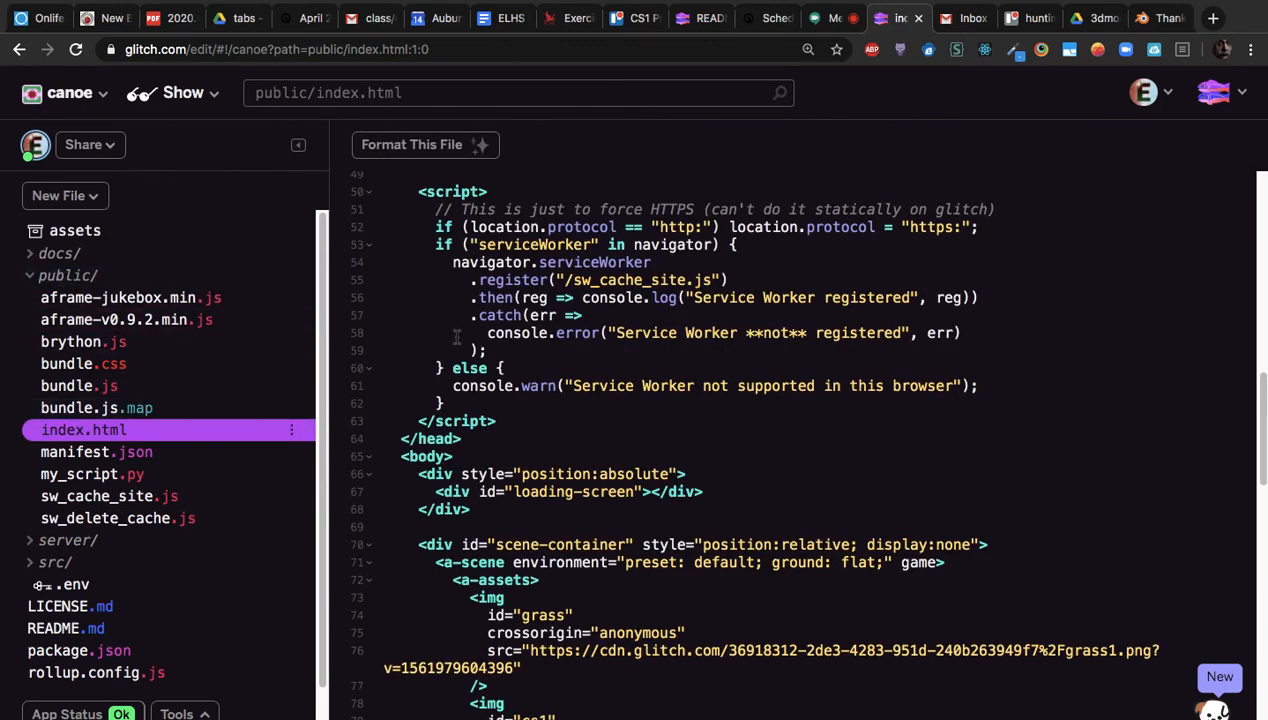
Paste the canoe.glb link into line 112's a-gltf-model src and set its position to 0 0 -10
{"action": "left_click", "coordinate": [298, 145]}
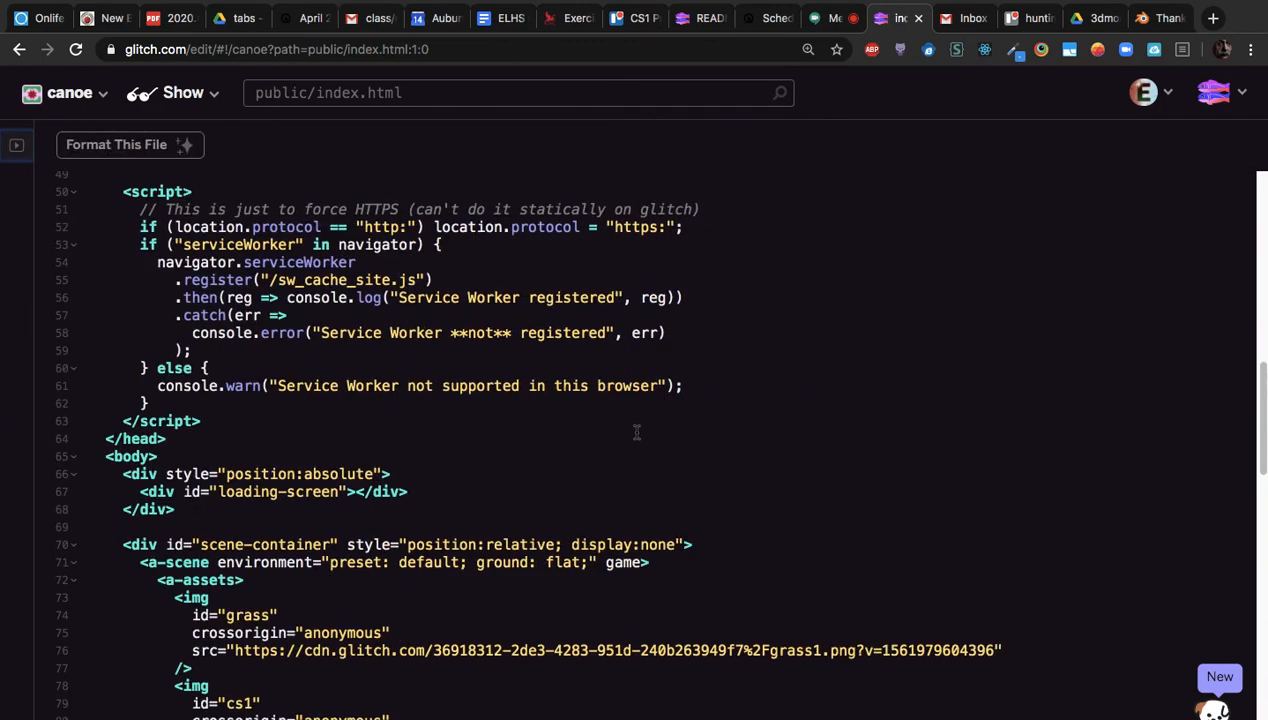
{"action": "scroll", "coordinate": [636, 432], "scroll_direction": "down", "scroll_amount": 12}
{"action": "left_click", "coordinate": [566, 408]}
{"action": "scroll", "coordinate": [563, 405], "scroll_direction": "up", "scroll_amount": 8}
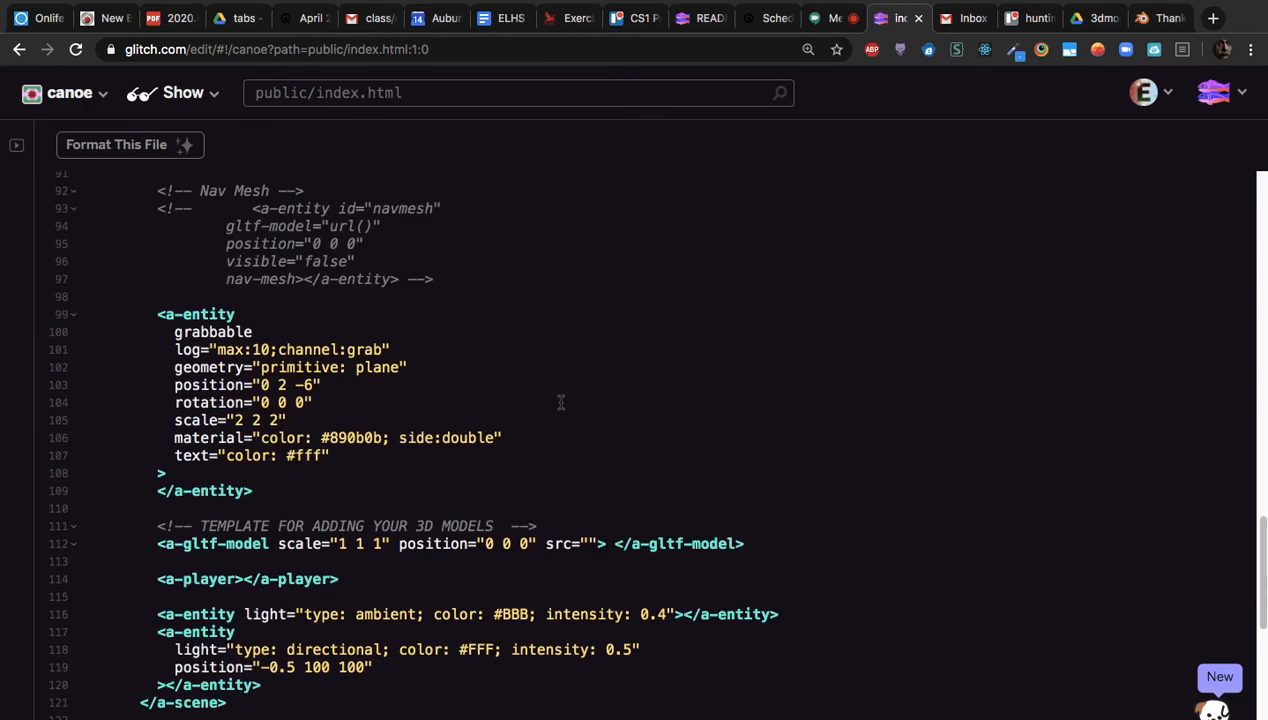
{"action": "scroll", "coordinate": [558, 402], "scroll_direction": "down", "scroll_amount": 1}
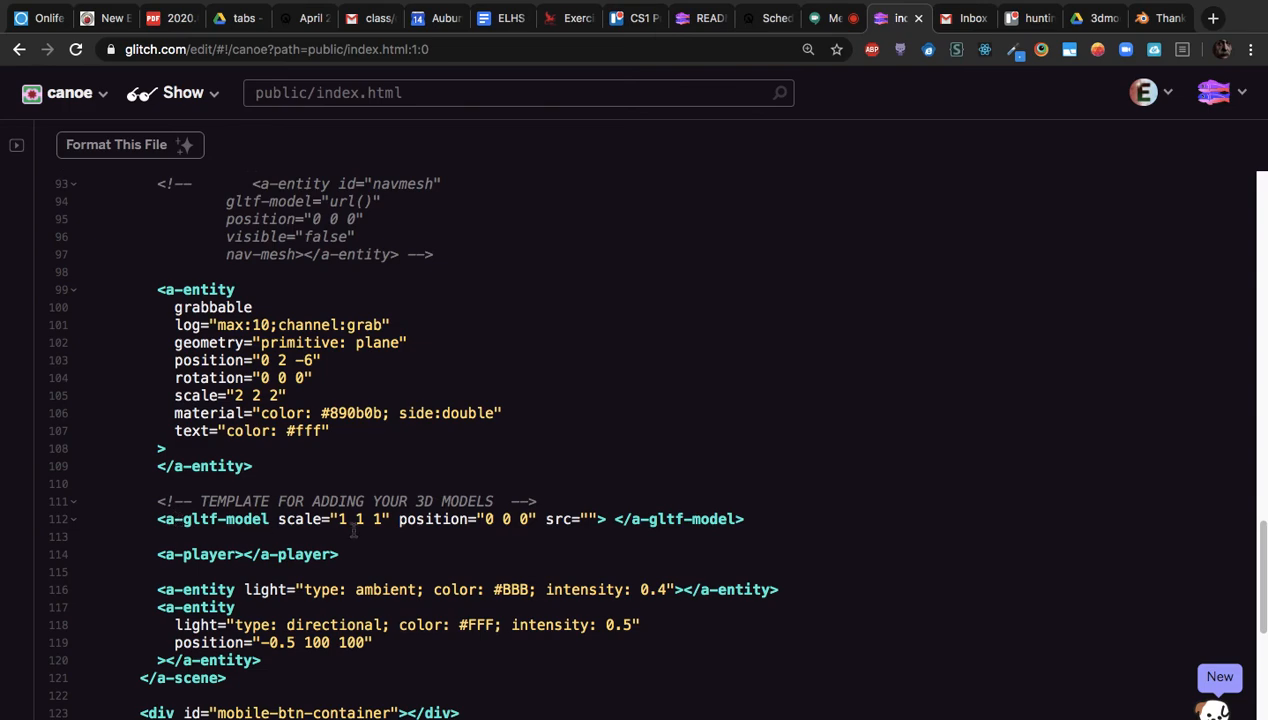
{"action": "left_click", "coordinate": [588, 519]}
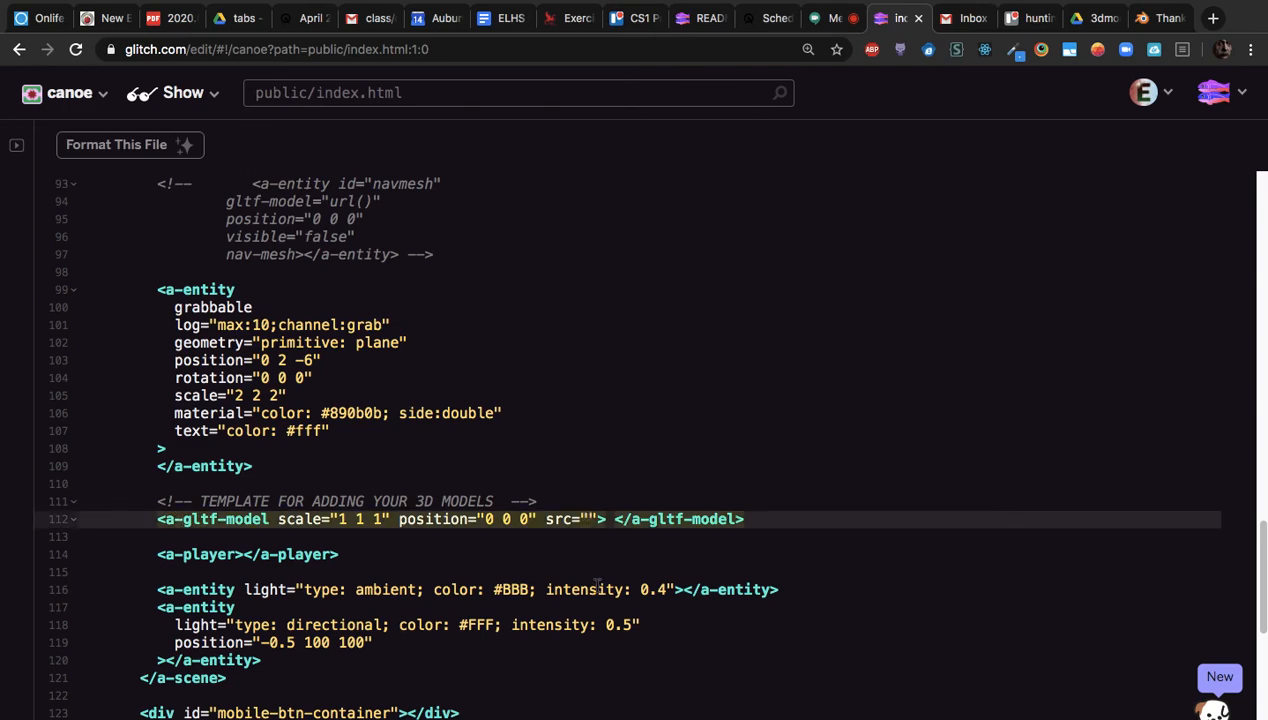
{"action": "key", "text": "super+v"}
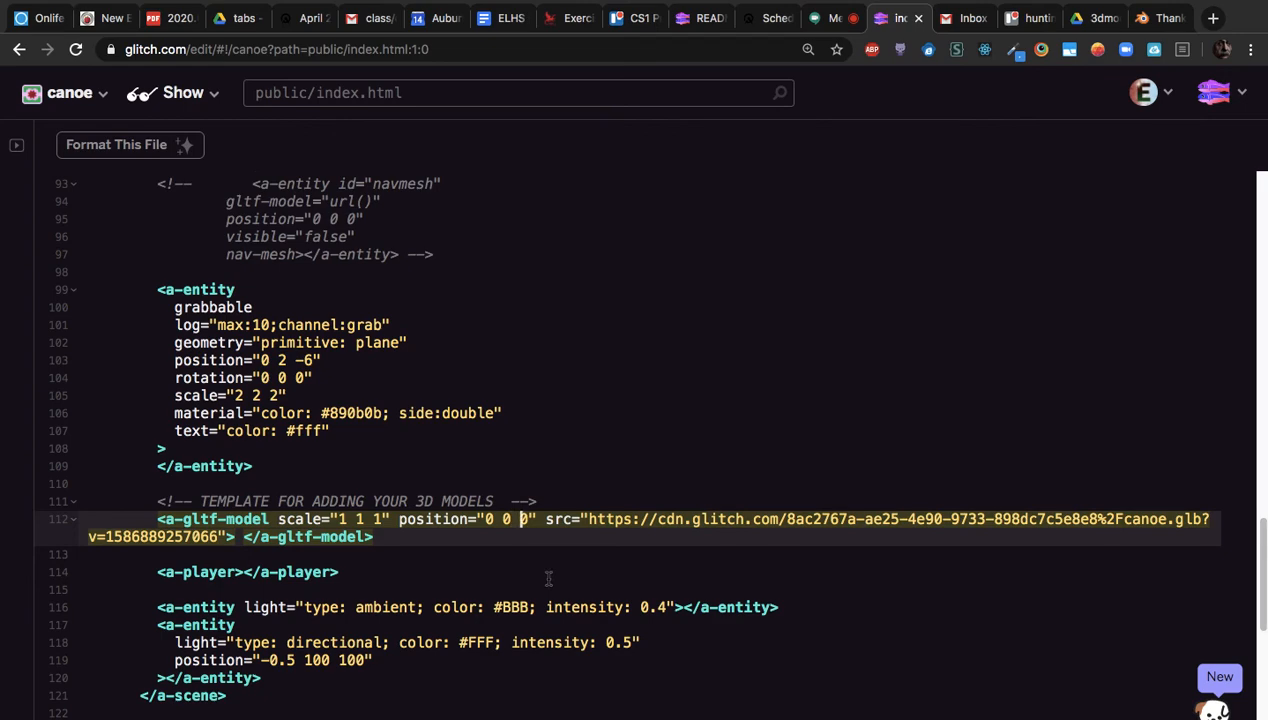
{"action": "type", "text": "-1"}
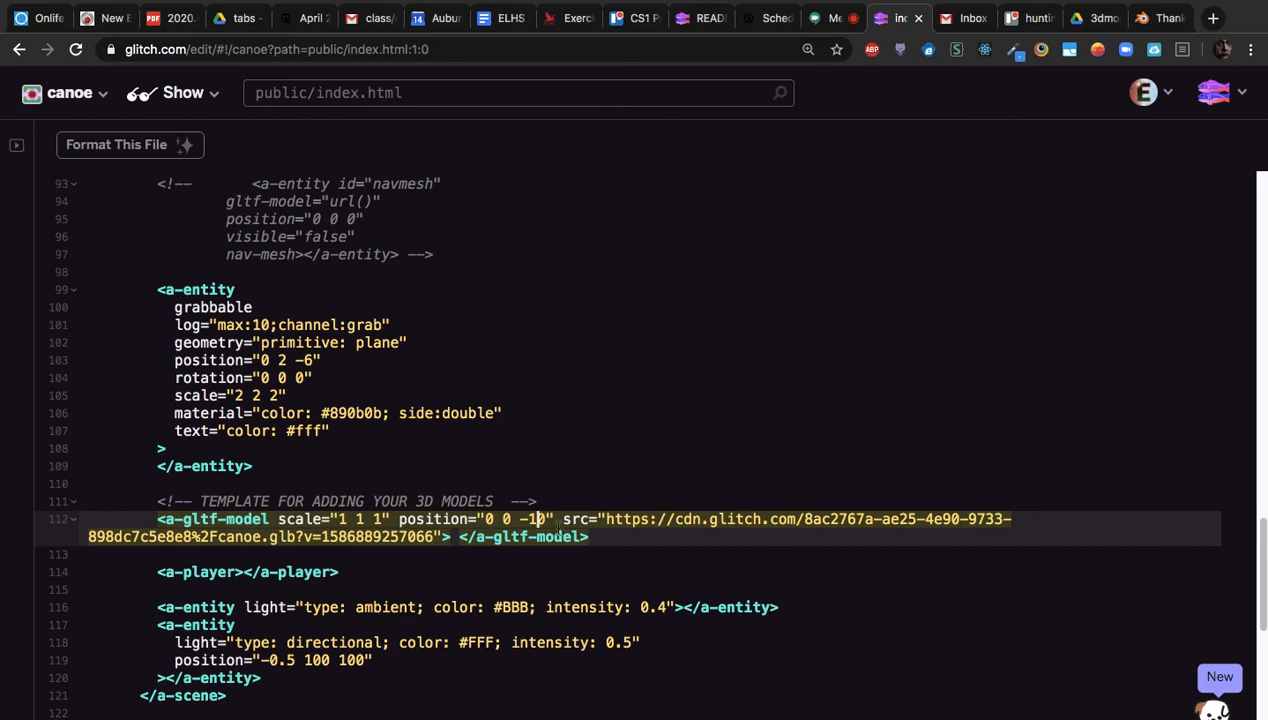
{"action": "left_click", "coordinate": [198, 90]}
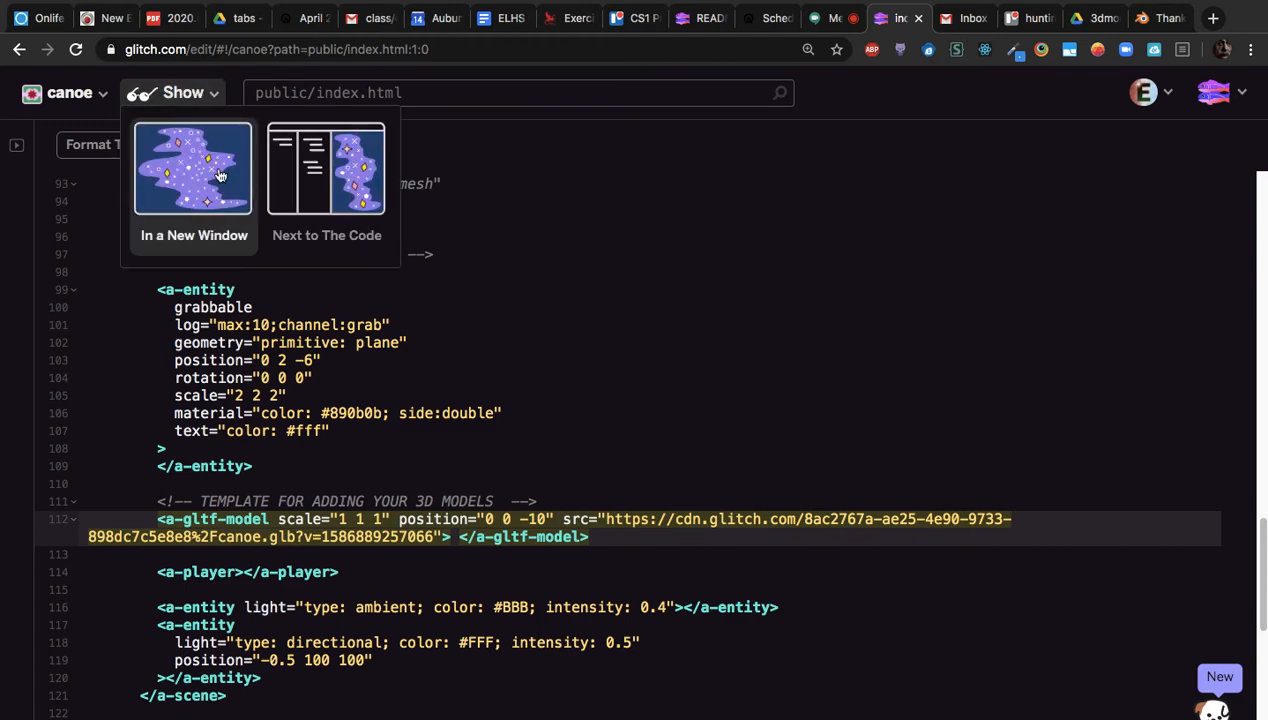
Preview the app in a new window and sign in with the username and password to load the CS1 scene
{"action": "left_click", "coordinate": [214, 172]}
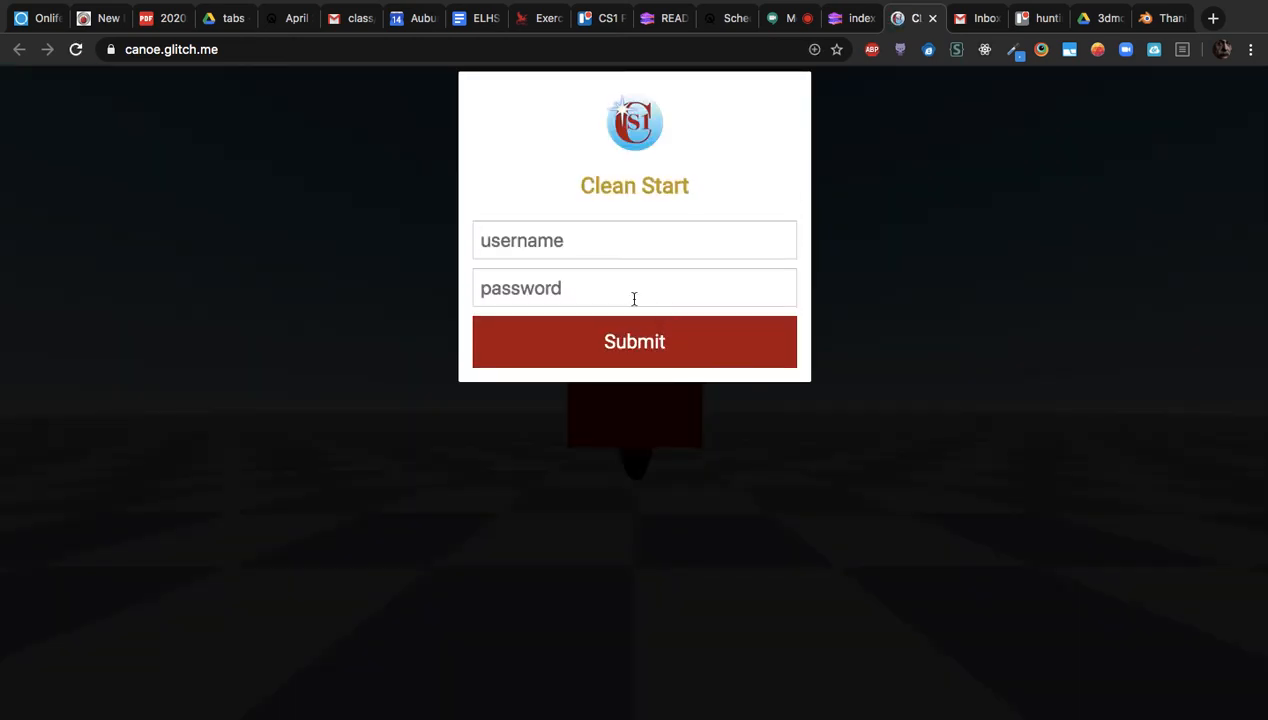
{"action": "left_click", "coordinate": [529, 243]}
{"action": "type", "text": "admin"}
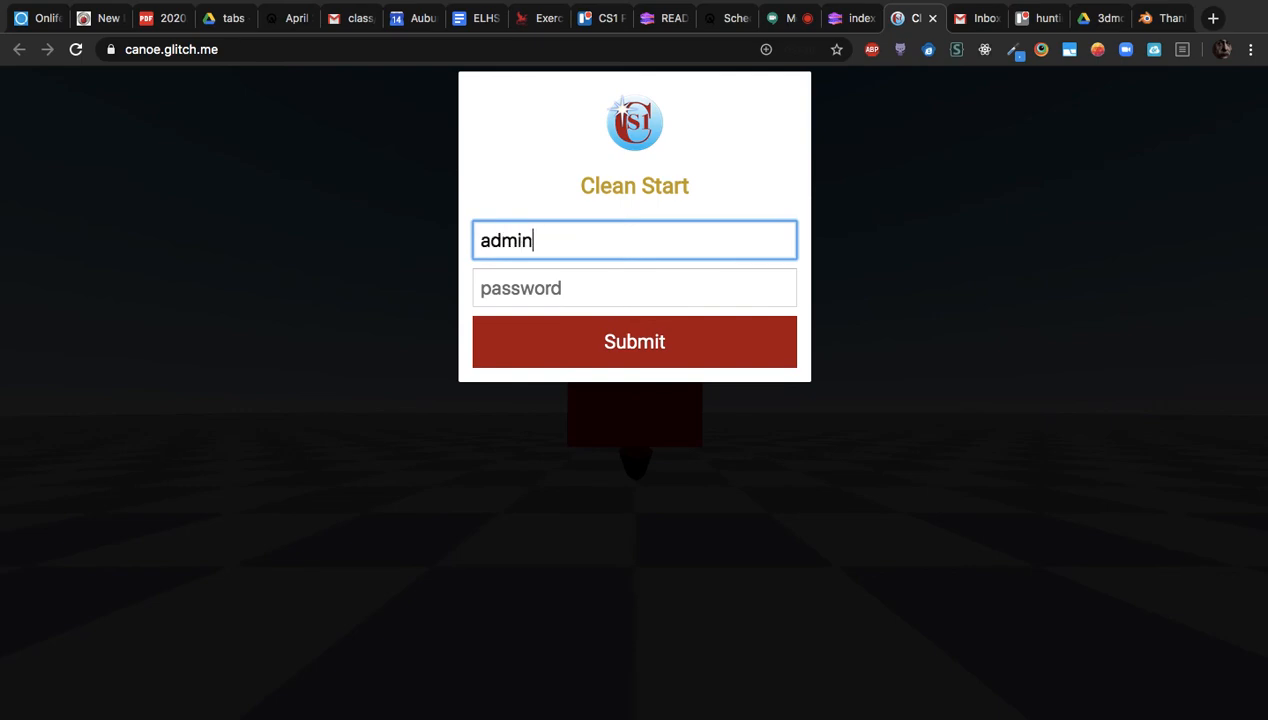
{"action": "key", "text": "Tab"}
{"action": "type", "text": "123"}
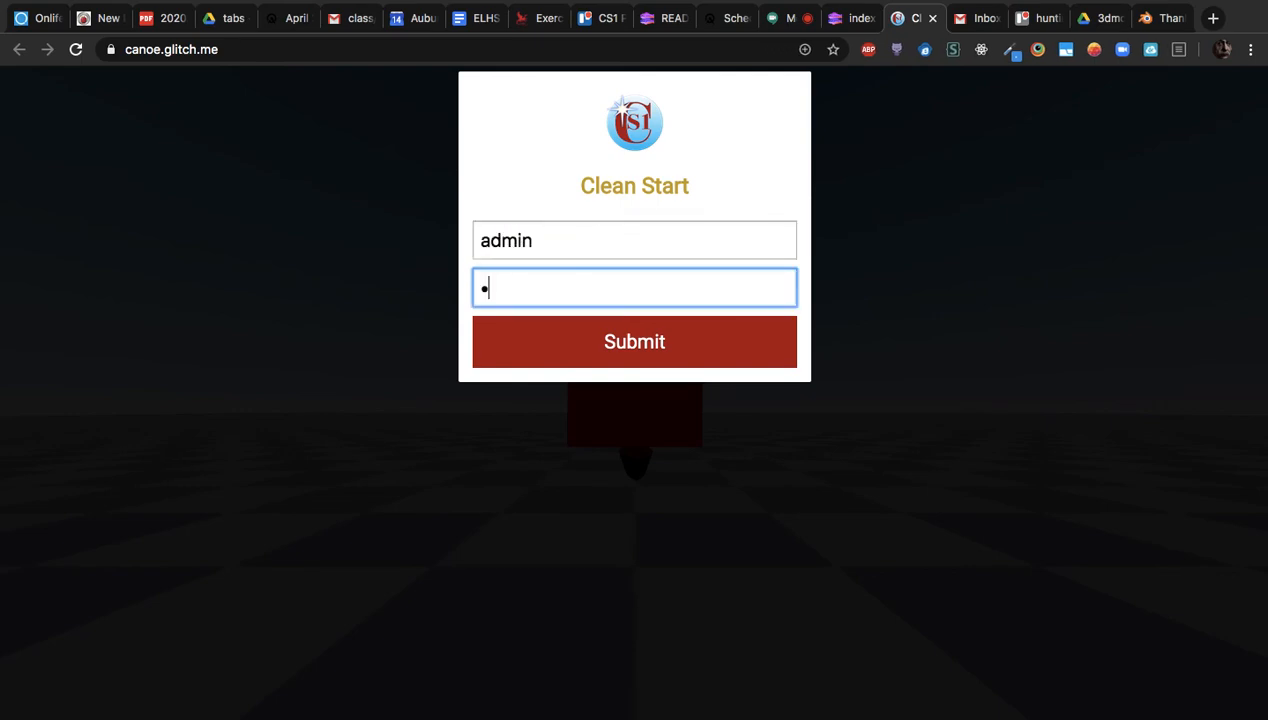
{"action": "key", "text": "Return"}
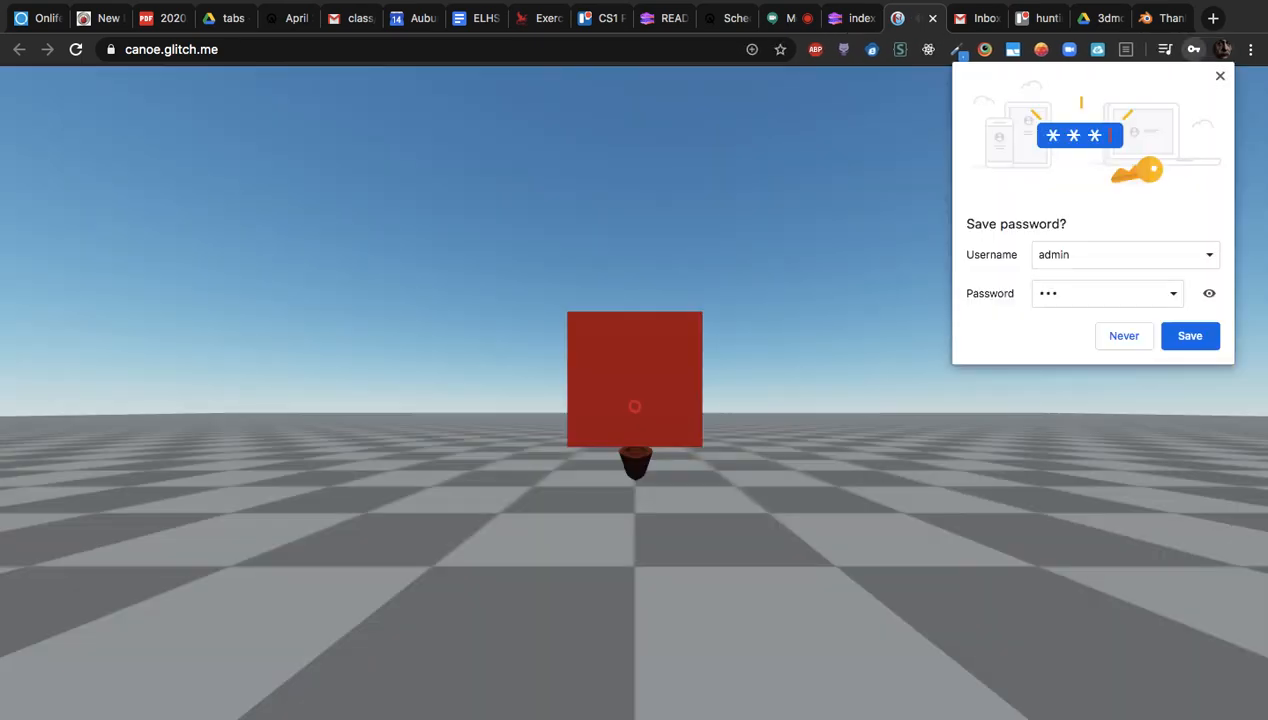
{"action": "left_click", "coordinate": [1193, 345]}
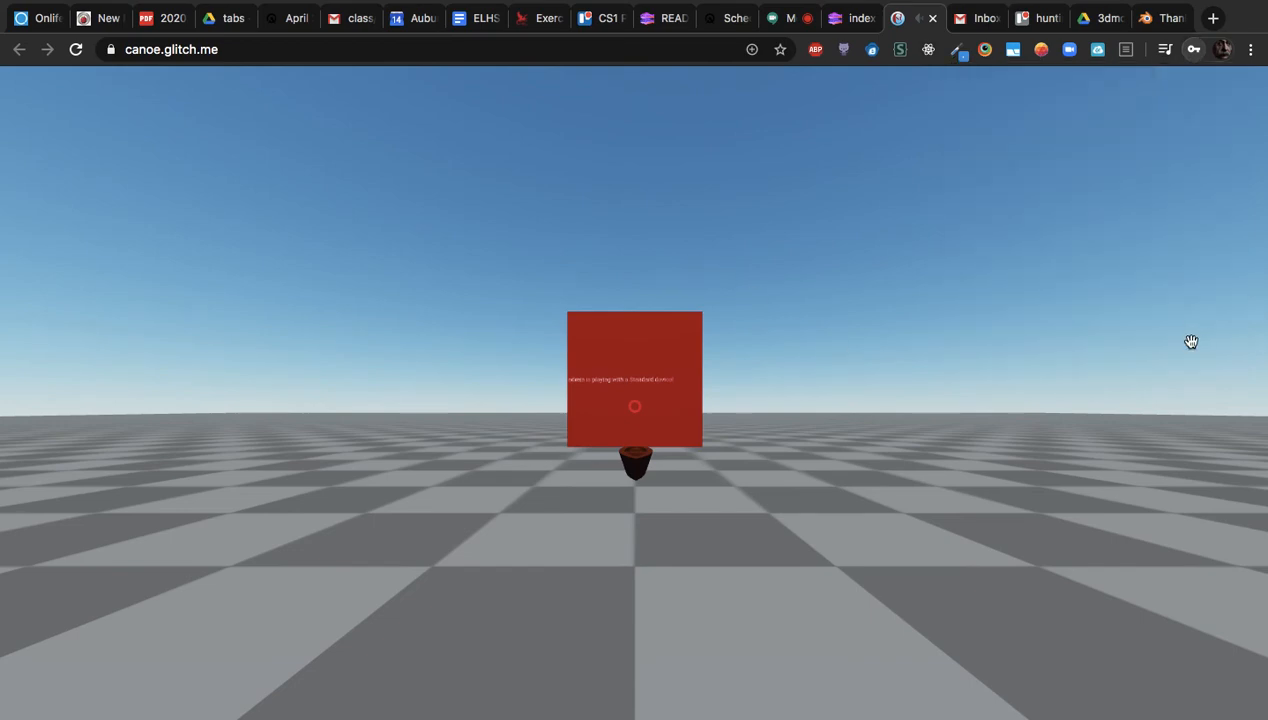
Walk back and forth around the dark brown canoe with W/S/A/D to inspect it from several sides
{"action": "left_click", "coordinate": [1189, 340]}
{"action": "key", "text": "w"}
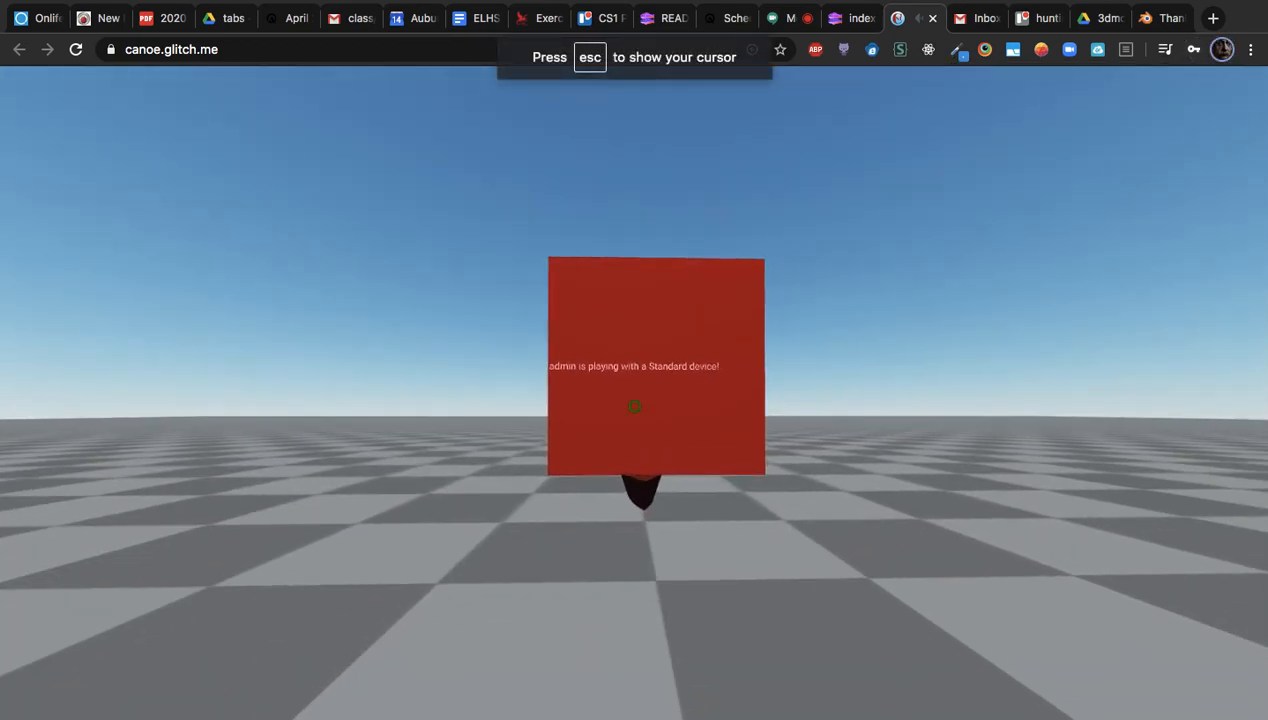
{"action": "key", "text": "w"}
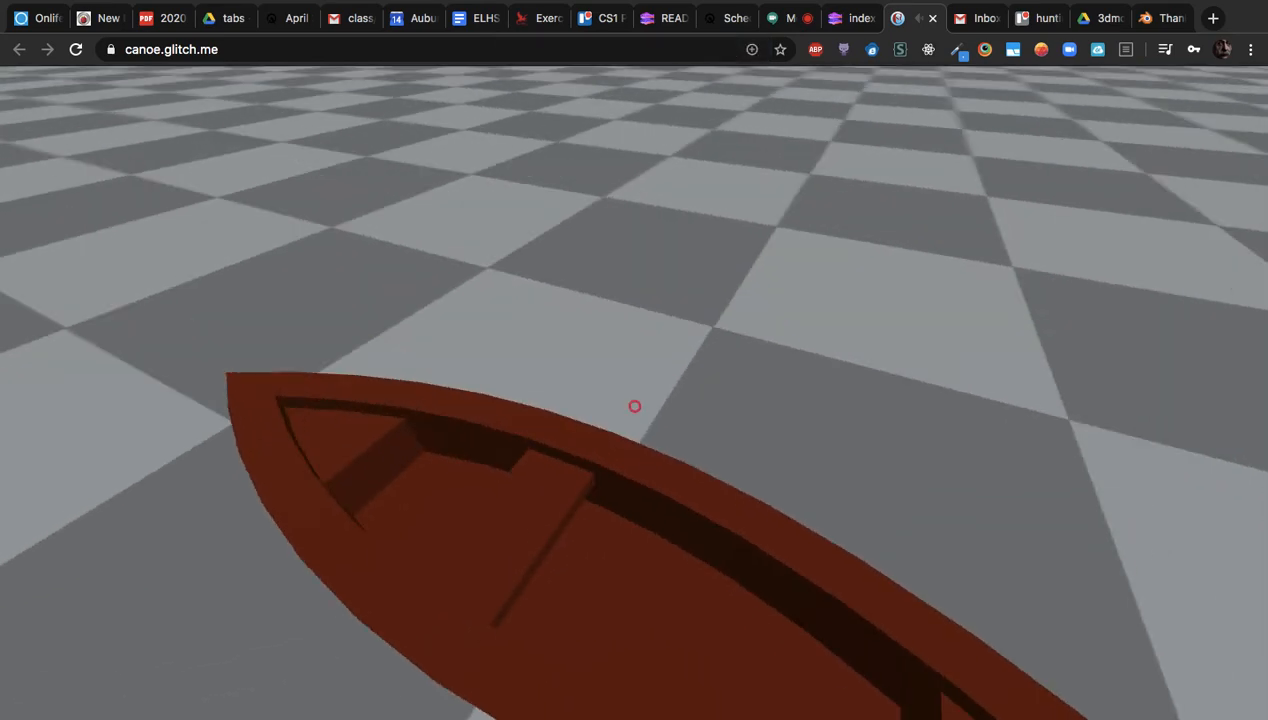
{"action": "key", "text": "s"}
{"action": "key", "text": "s"}
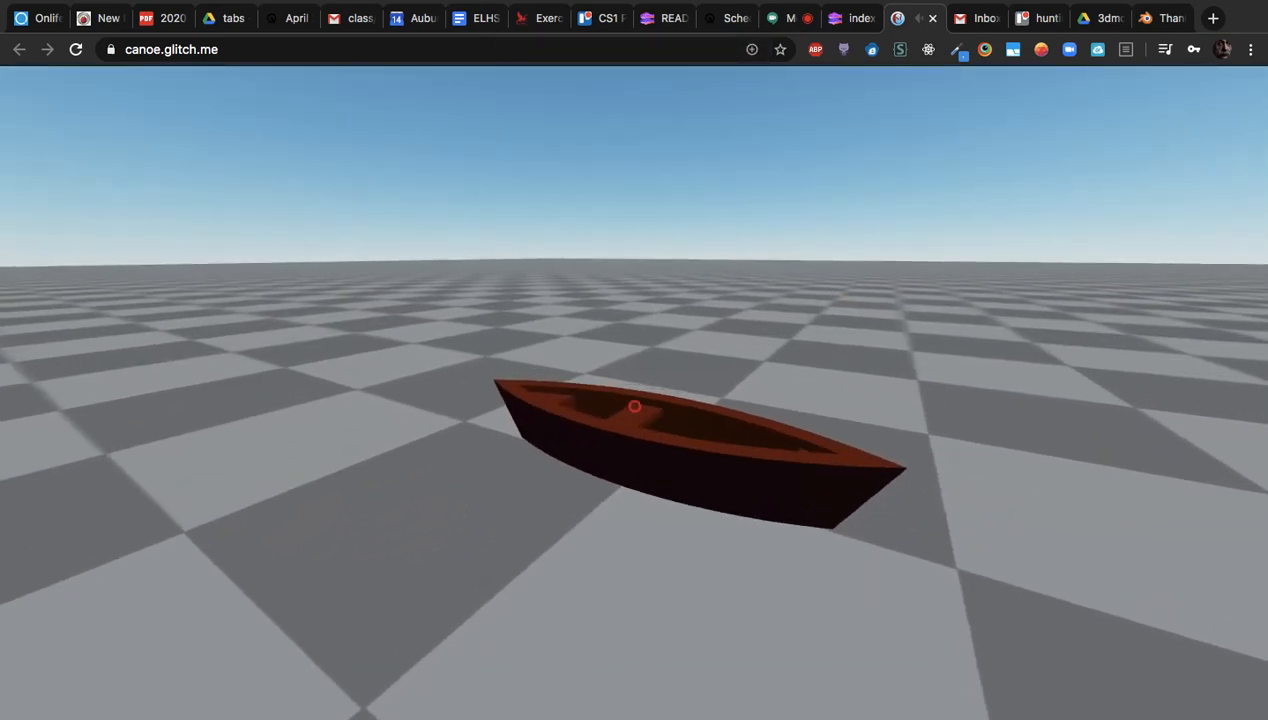
{"action": "key", "text": "w"}
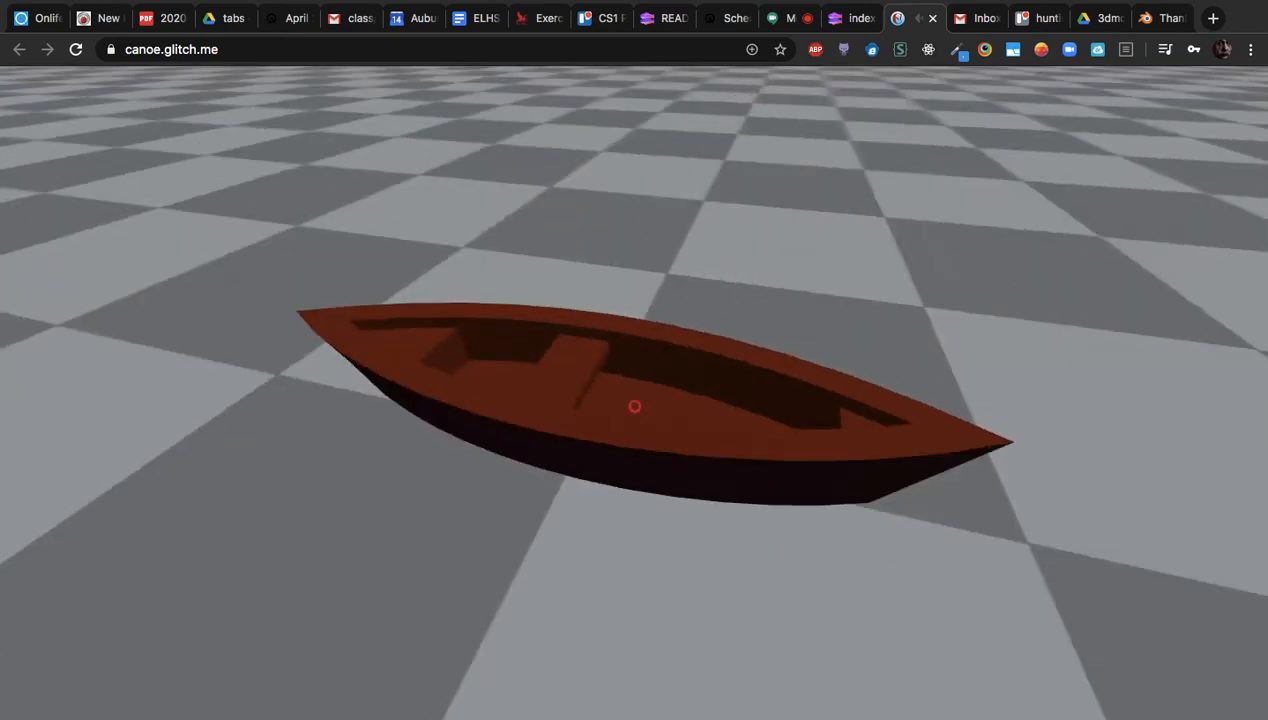
{"action": "key", "text": "s"}
{"action": "key", "text": "w"}
{"action": "key", "text": "s"}
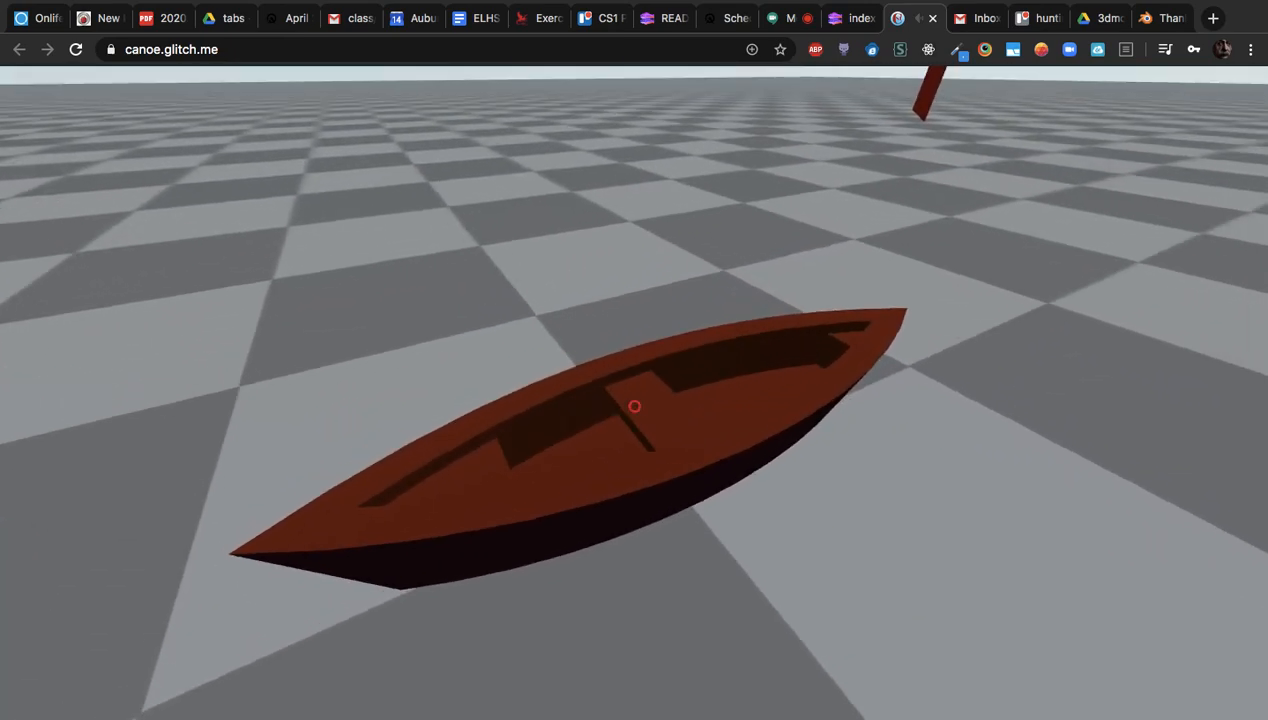
{"action": "key", "text": "w"}
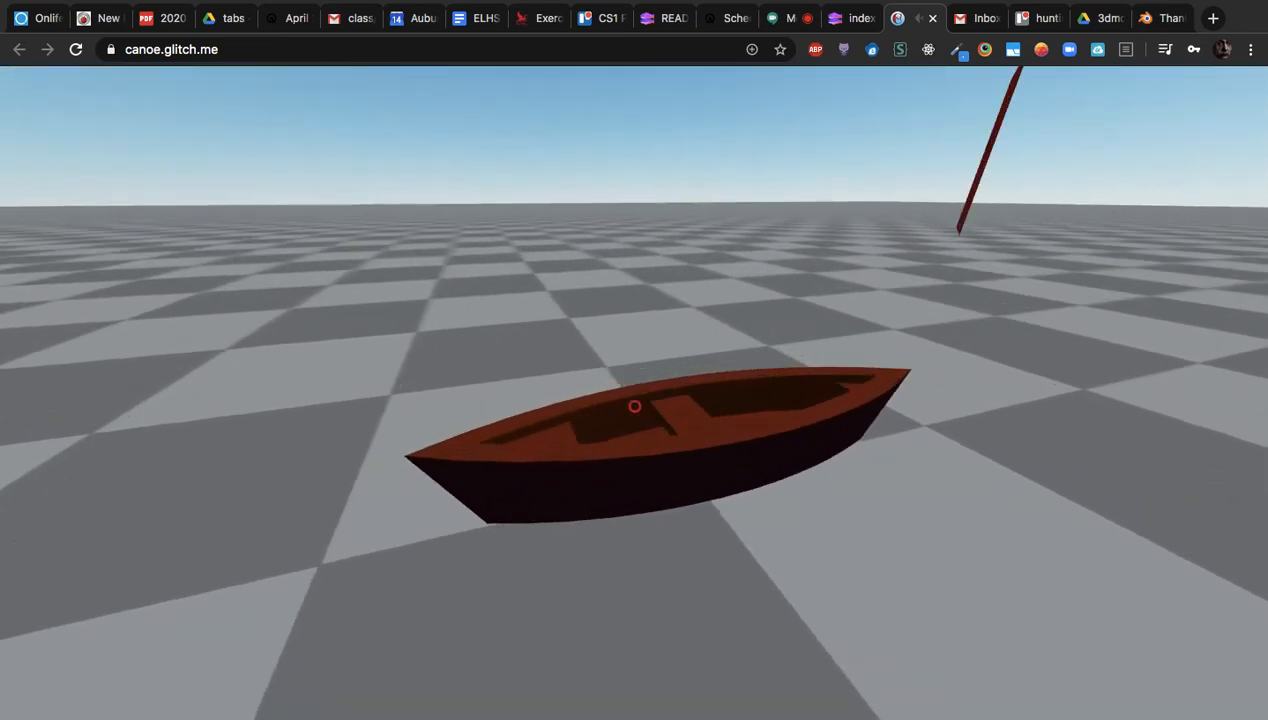
{"action": "key", "text": "w"}
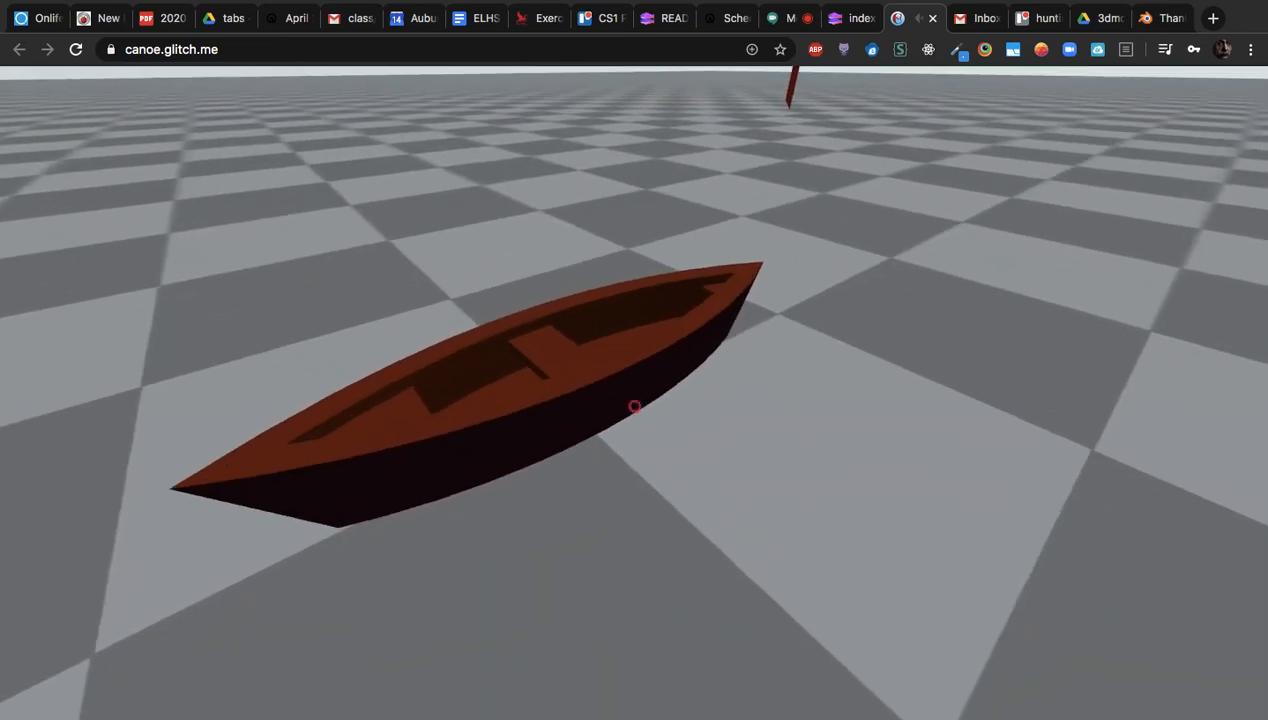
{"action": "key", "text": "s"}
{"action": "key", "text": "w"}
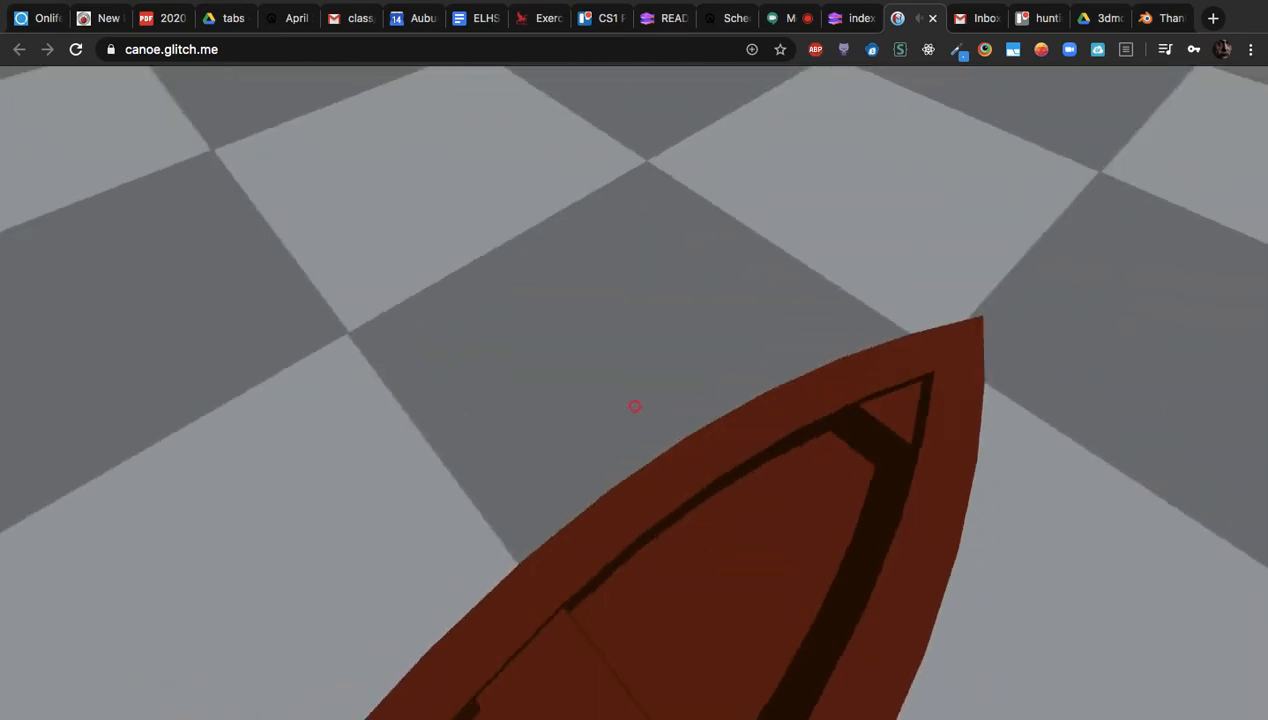
{"action": "key", "text": "s"}
{"action": "key", "text": "w"}
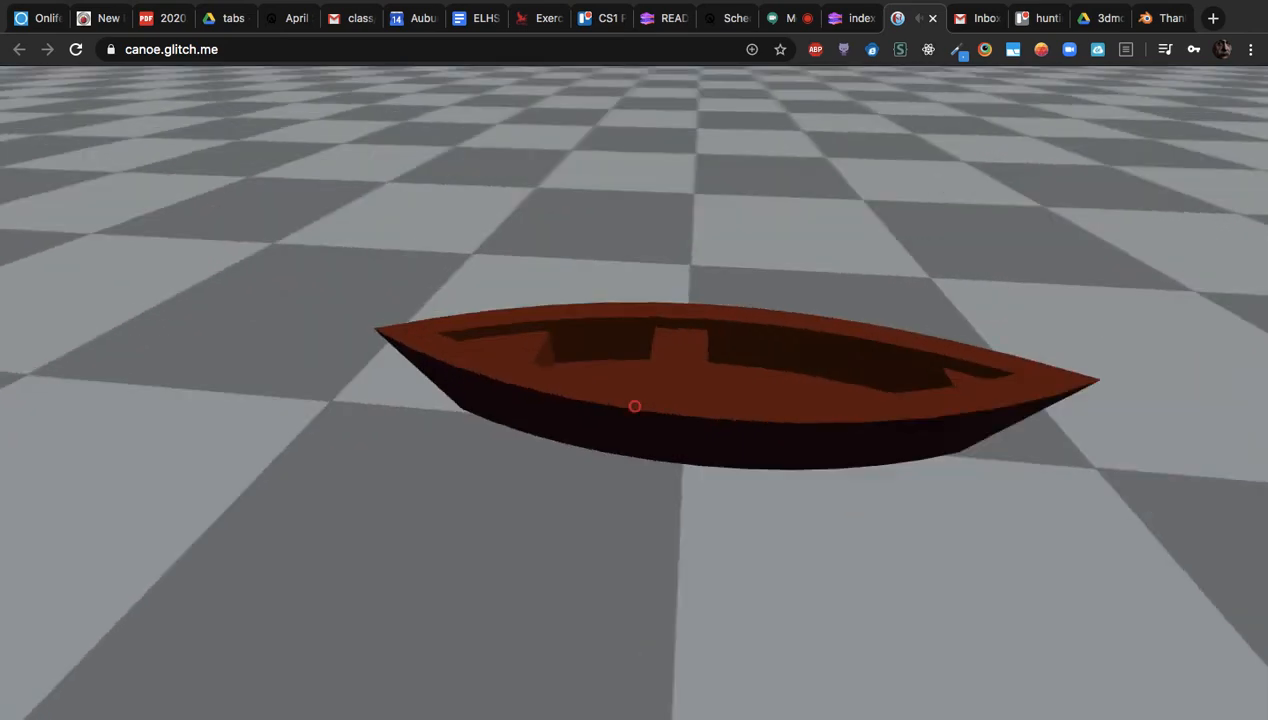
{"action": "key", "text": "s"}
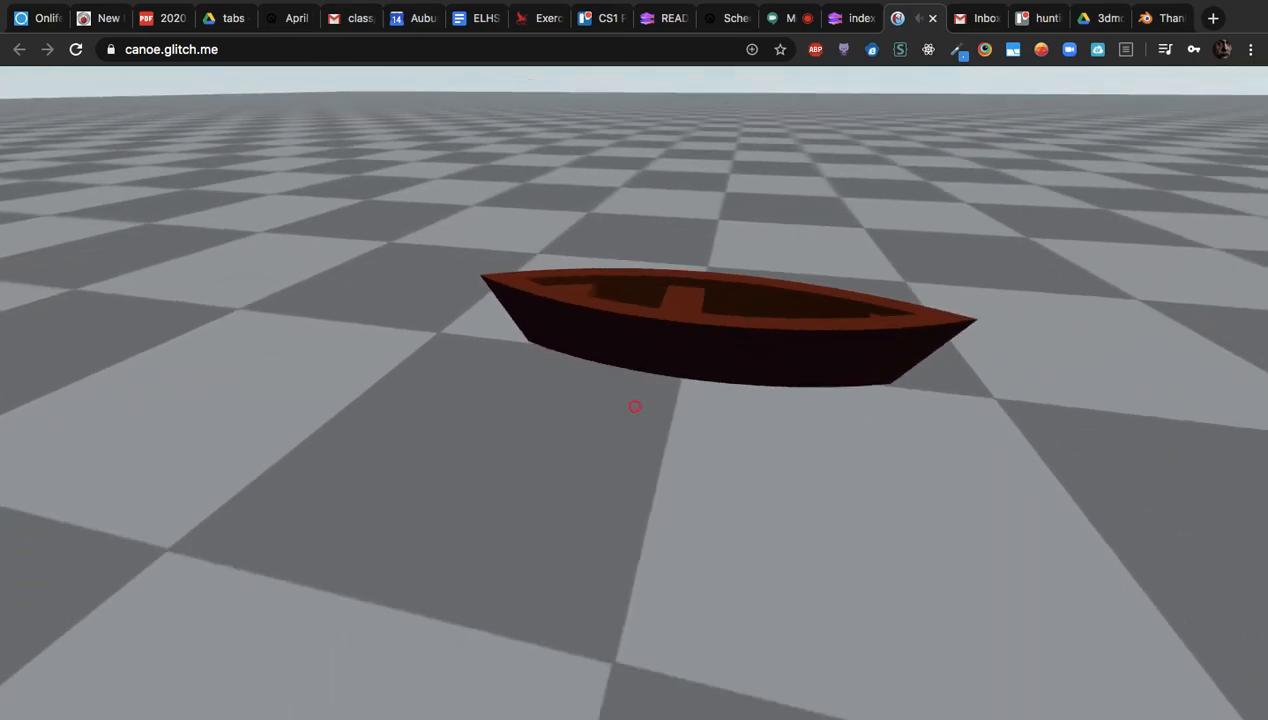
{"action": "key", "text": "w"}
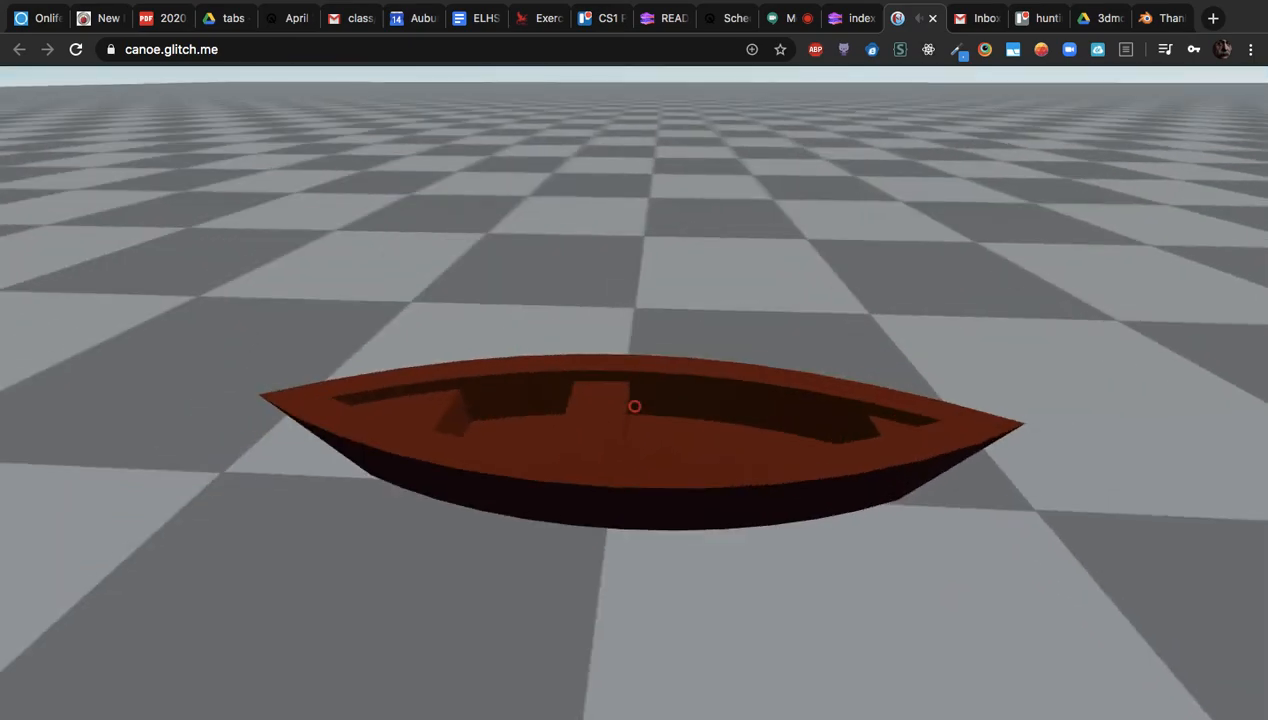
{"action": "key", "text": "s"}
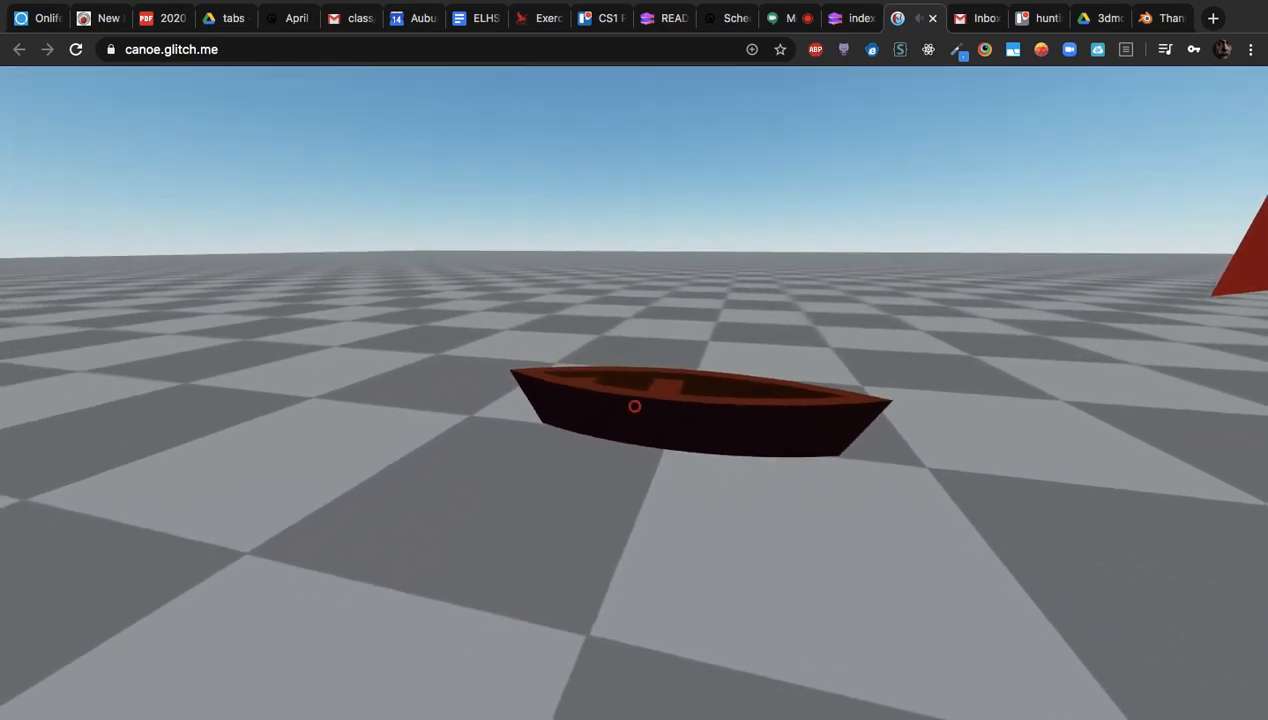
{"action": "key", "text": "w"}
{"action": "key", "text": "w"}
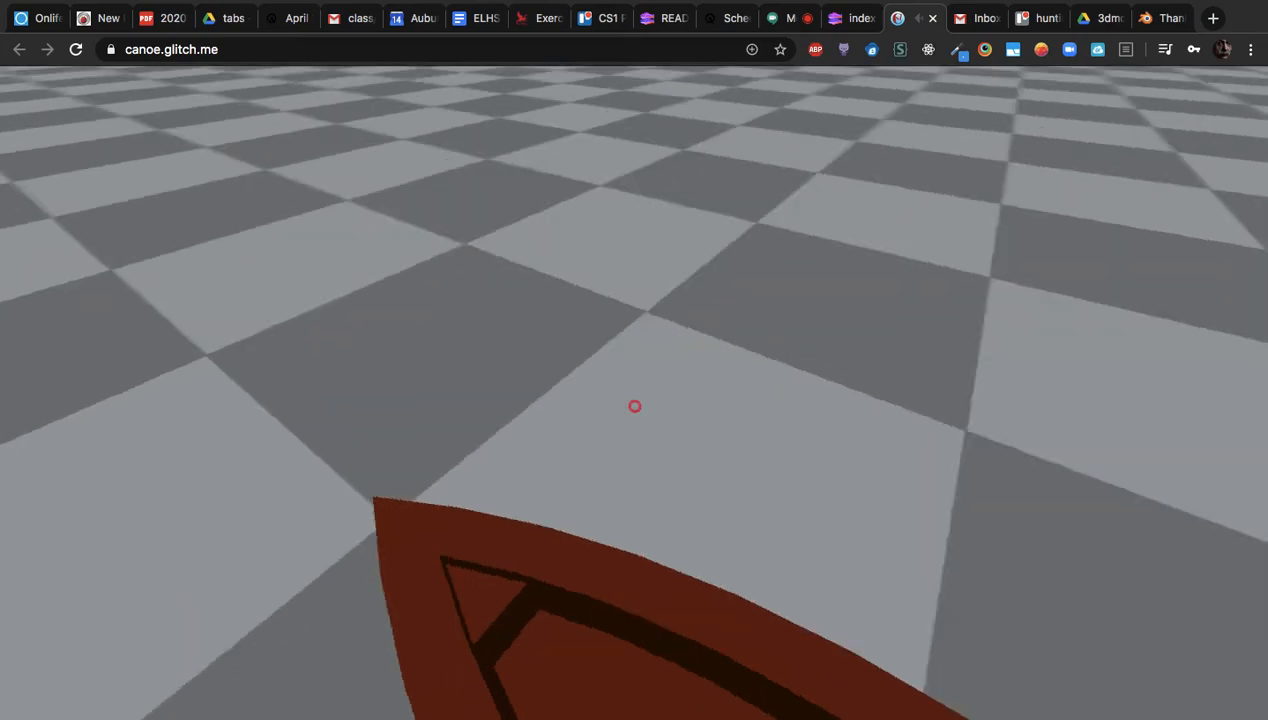
{"action": "key", "text": "s"}
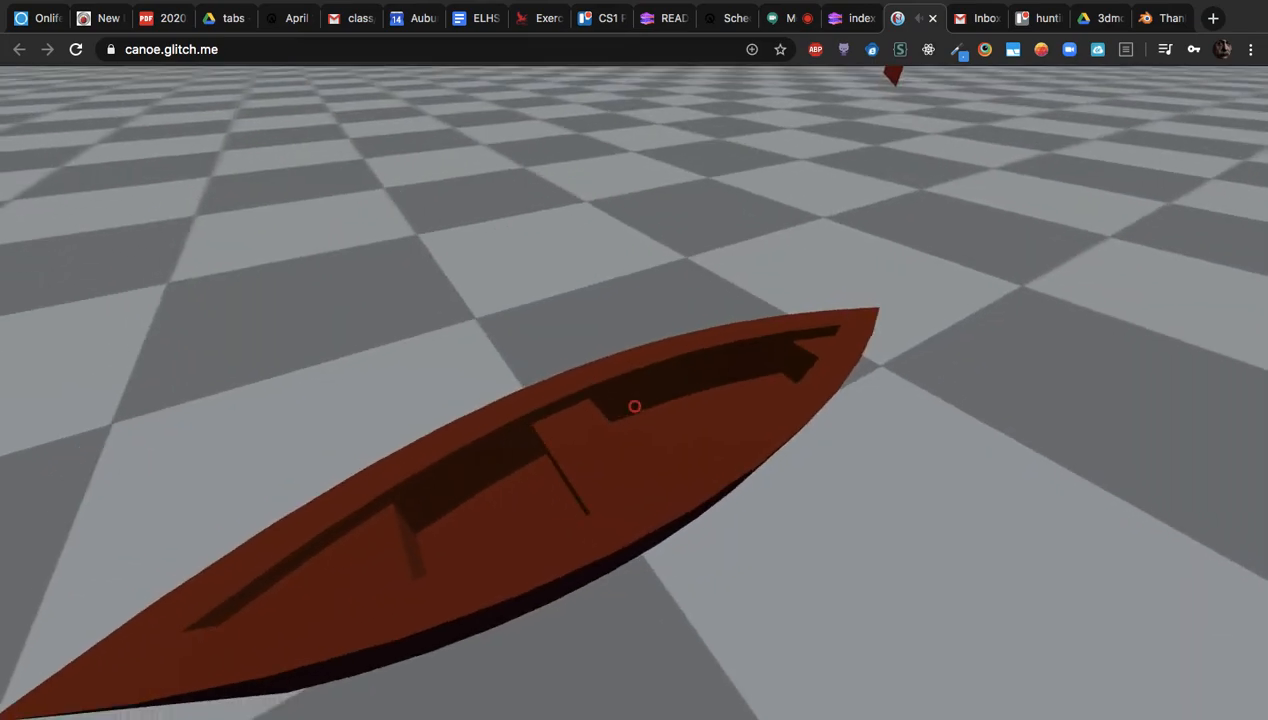
{"action": "key", "text": "w"}
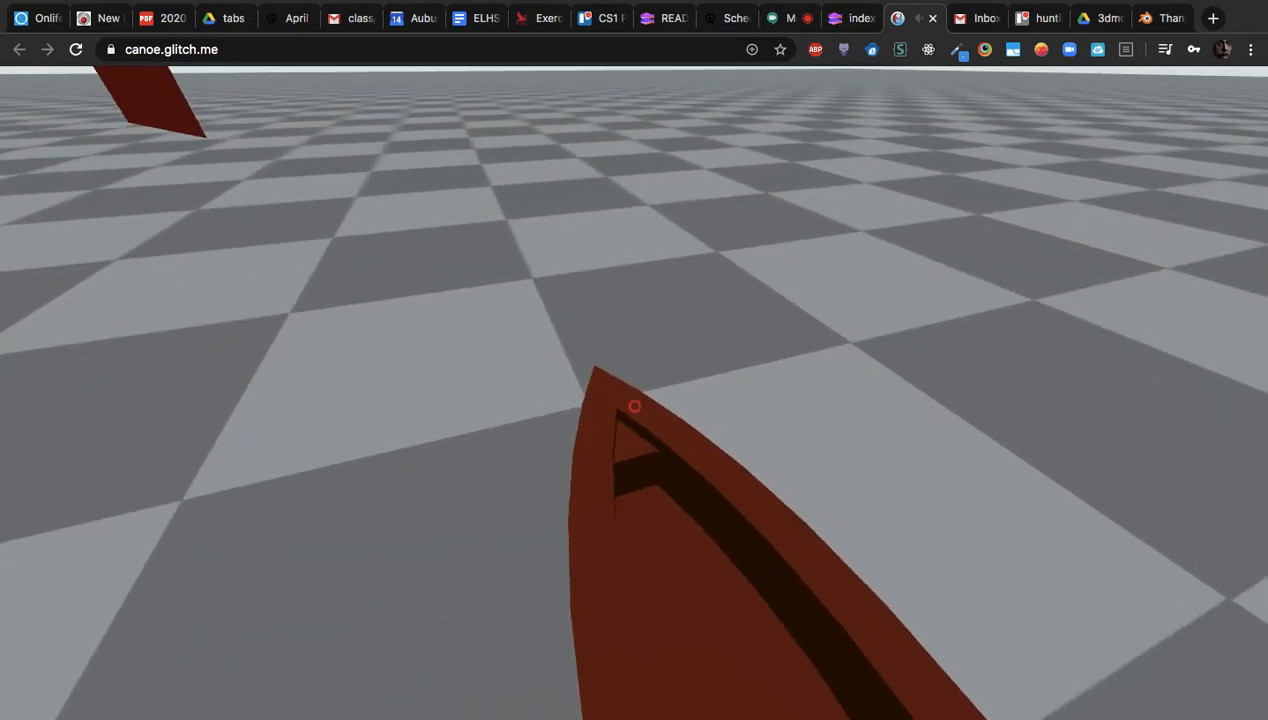
{"action": "key", "text": "w"}
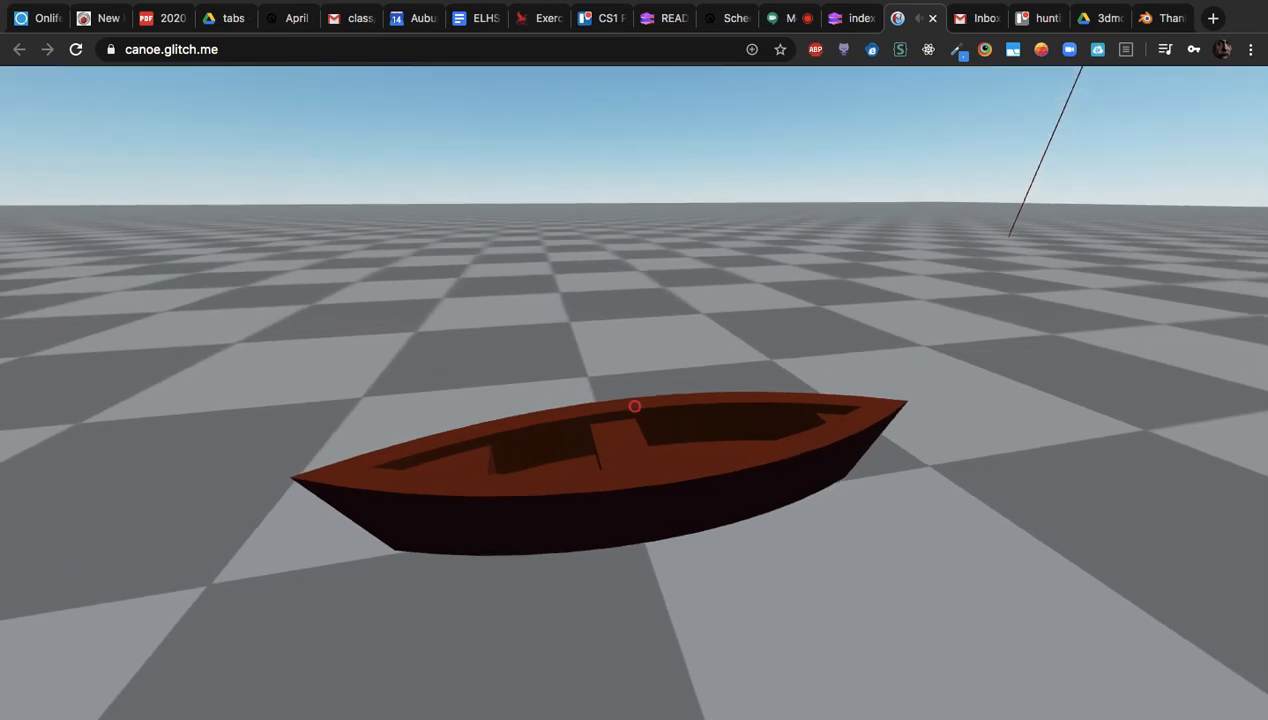
{"action": "key", "text": "w"}
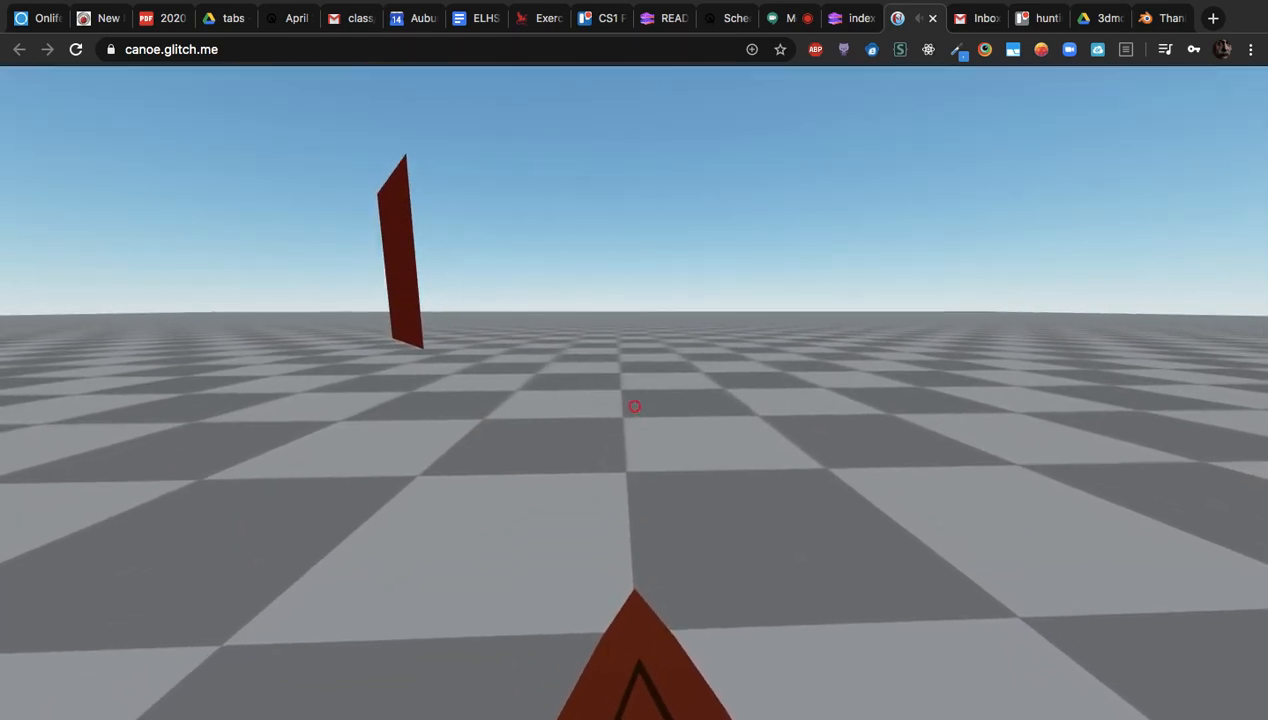
{"action": "key", "text": "d"}
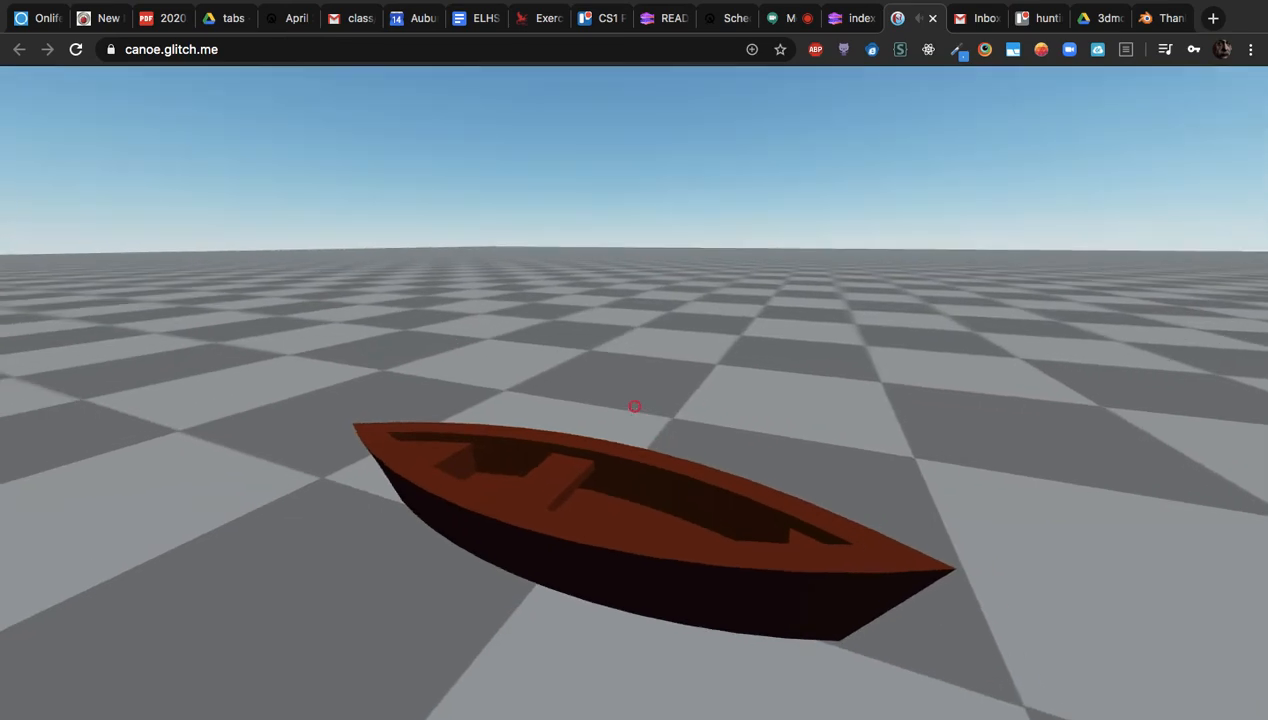
{"action": "key", "text": "a"}
{"action": "key", "text": "w"}
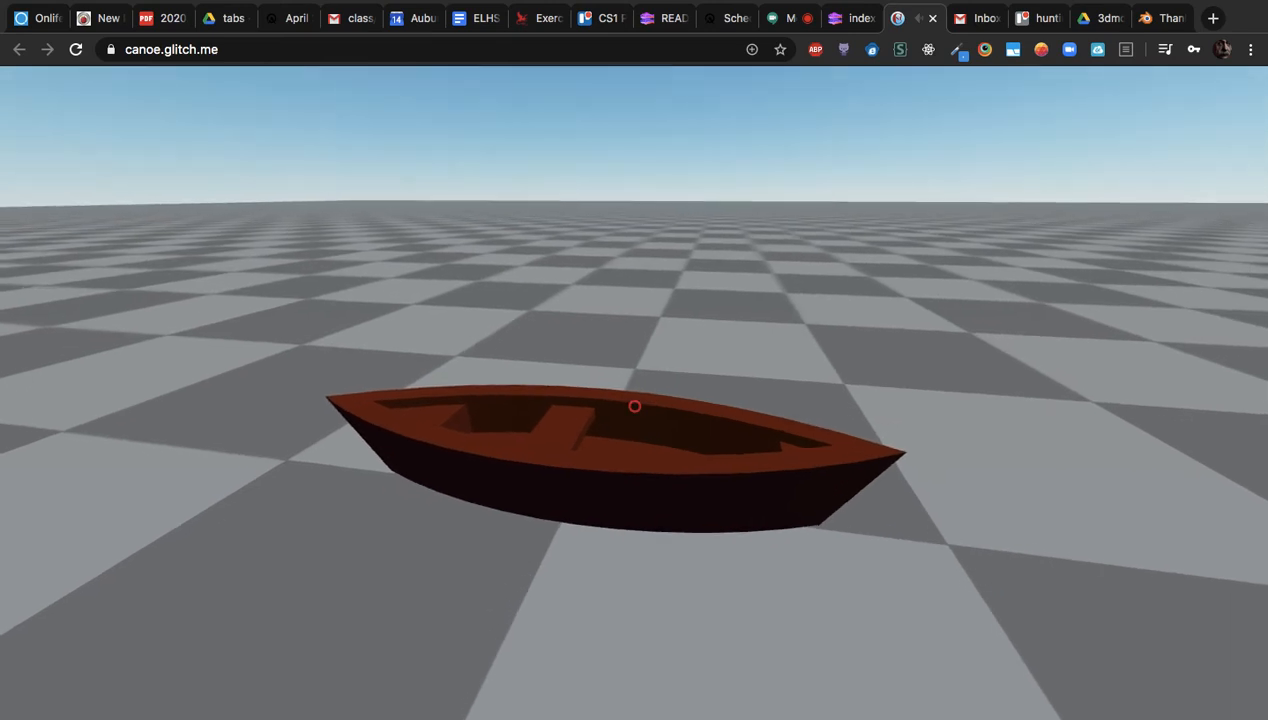
Close the live scene, open src/core/components/my-components.js, then switch back to Blender
{"action": "left_click", "coordinate": [931, 20]}
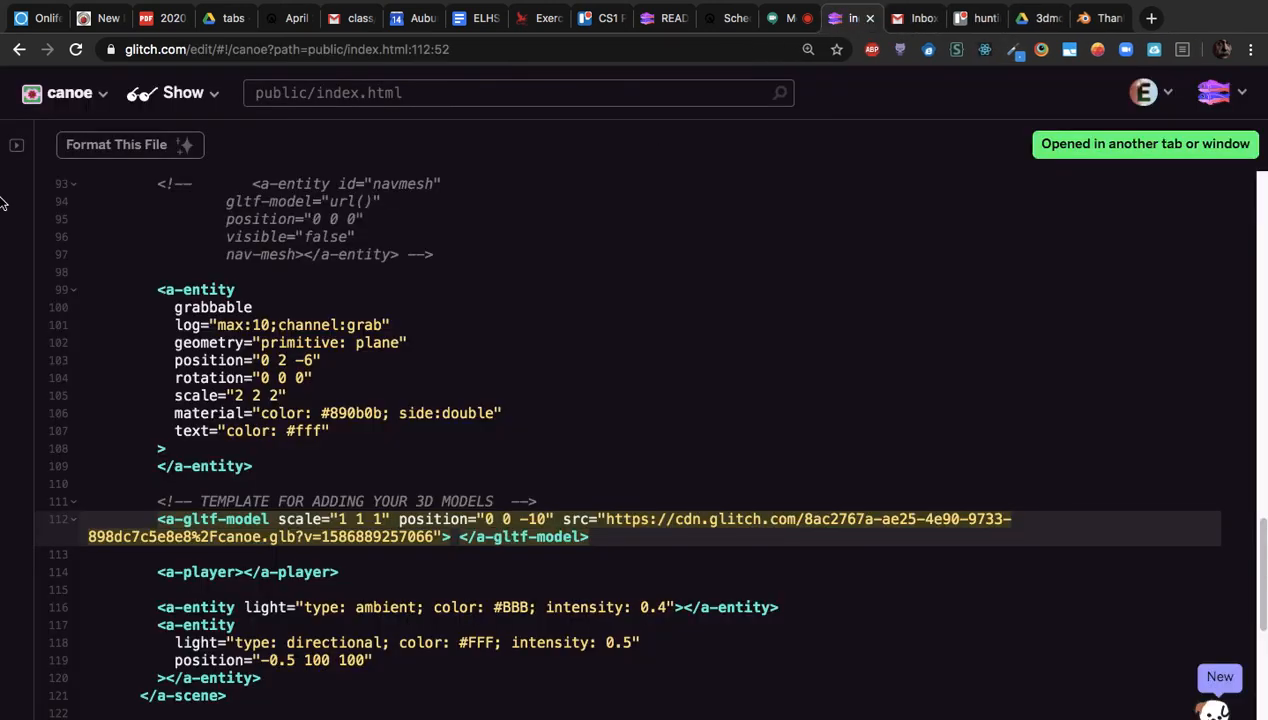
{"action": "left_click", "coordinate": [12, 145]}
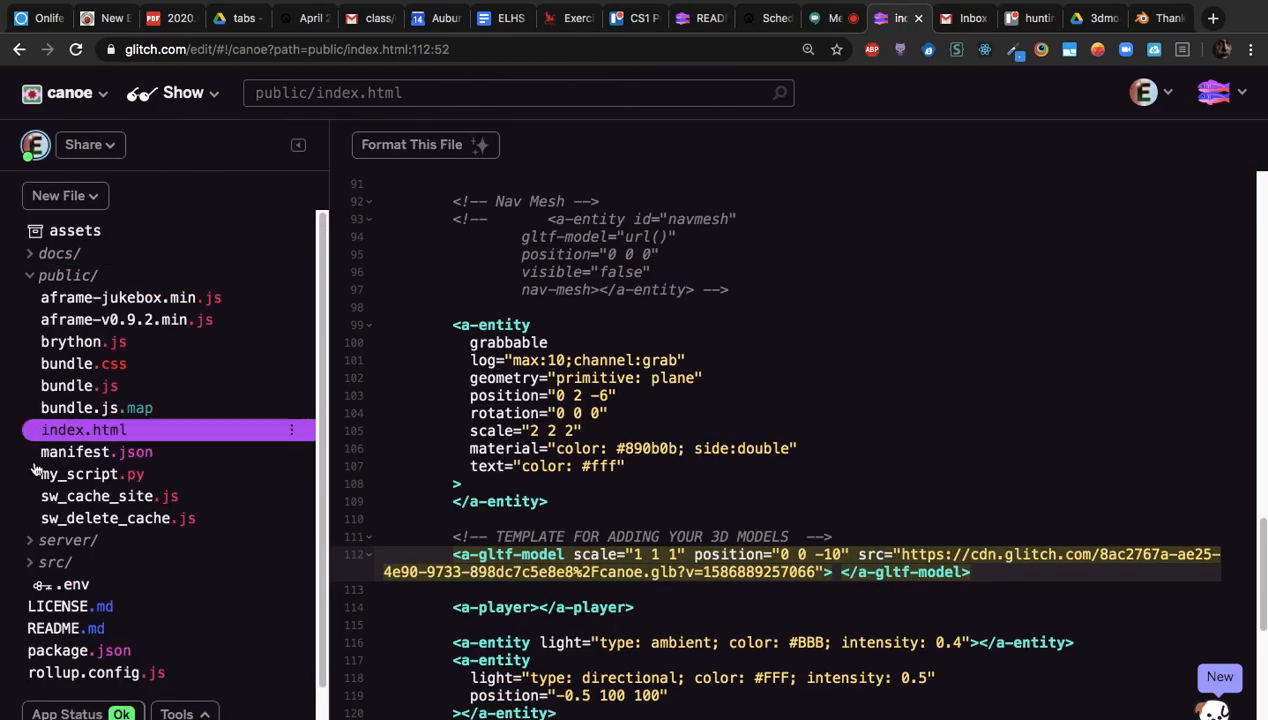
{"action": "left_click", "coordinate": [30, 562]}
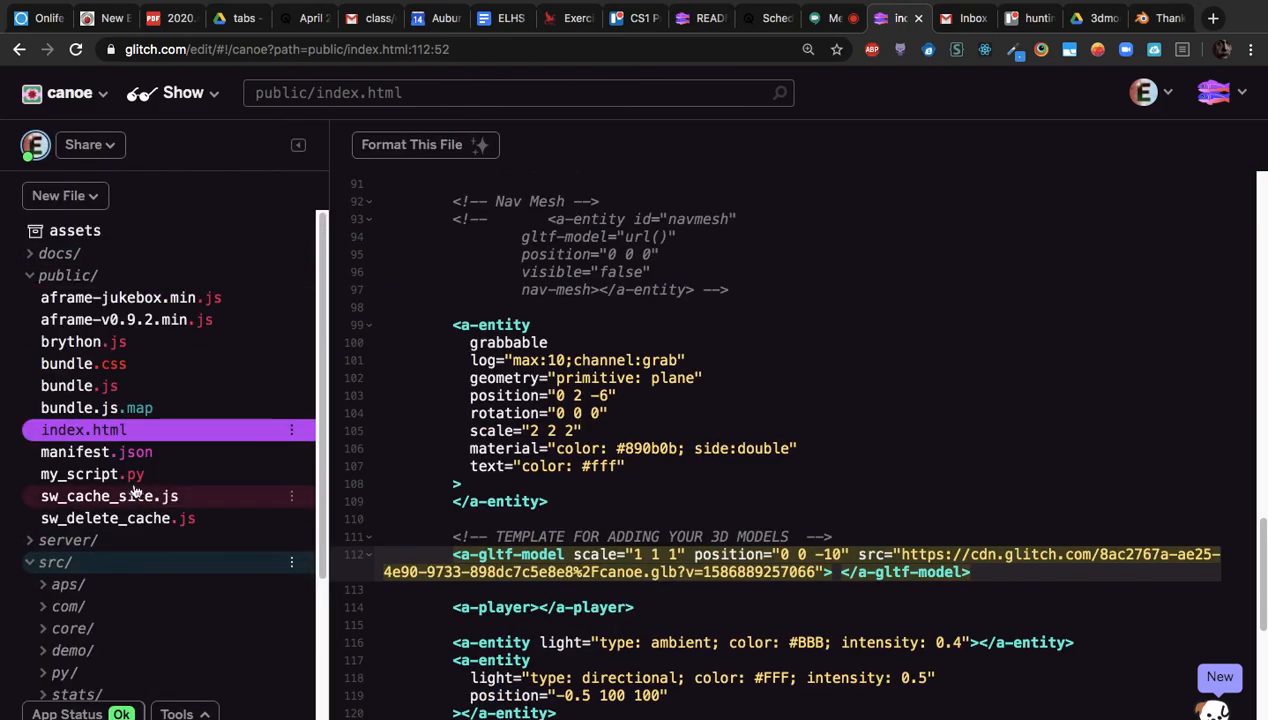
{"action": "scroll", "coordinate": [164, 462], "scroll_direction": "down", "scroll_amount": 3}
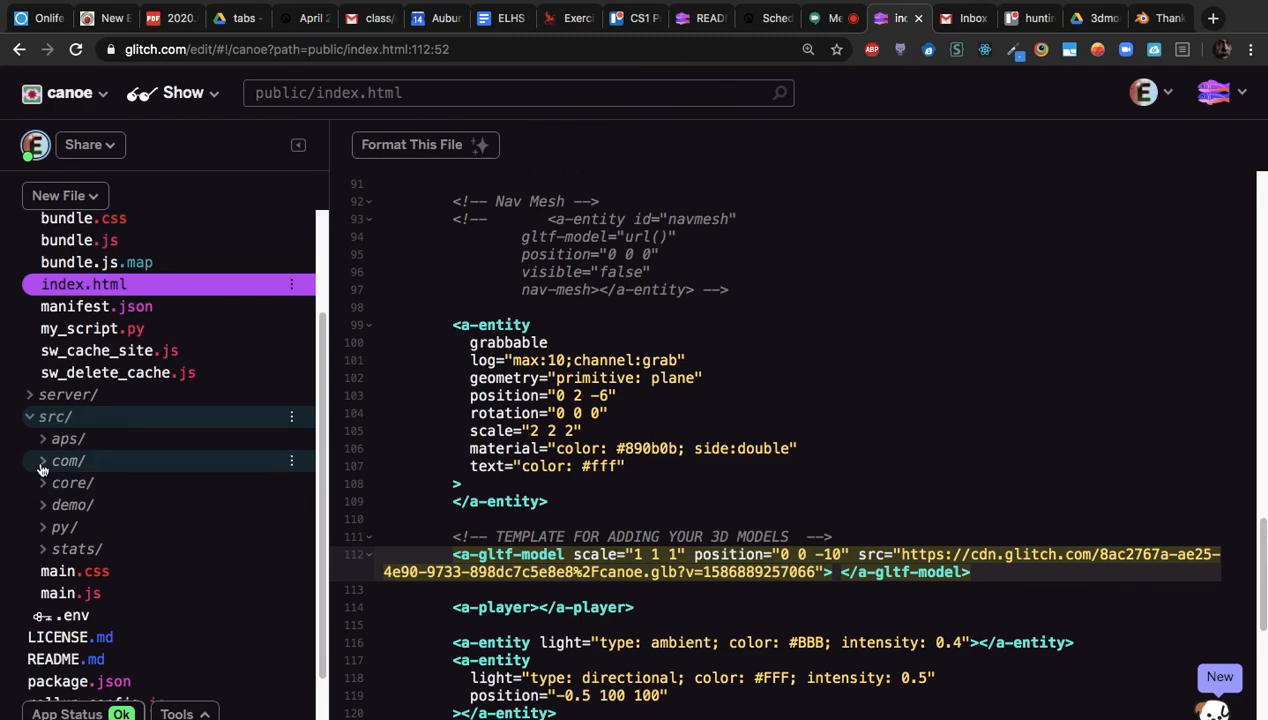
{"action": "left_click", "coordinate": [62, 490]}
{"action": "scroll", "coordinate": [62, 492], "scroll_direction": "down", "scroll_amount": 5}
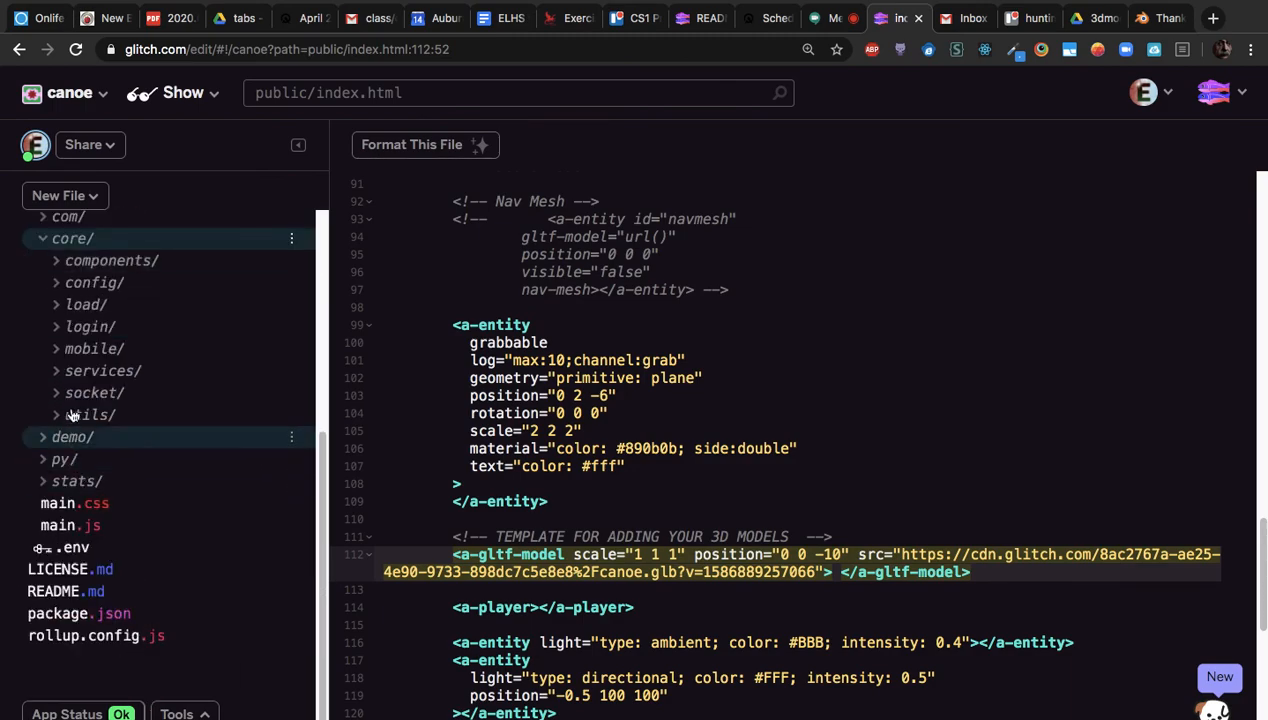
{"action": "left_click", "coordinate": [58, 262]}
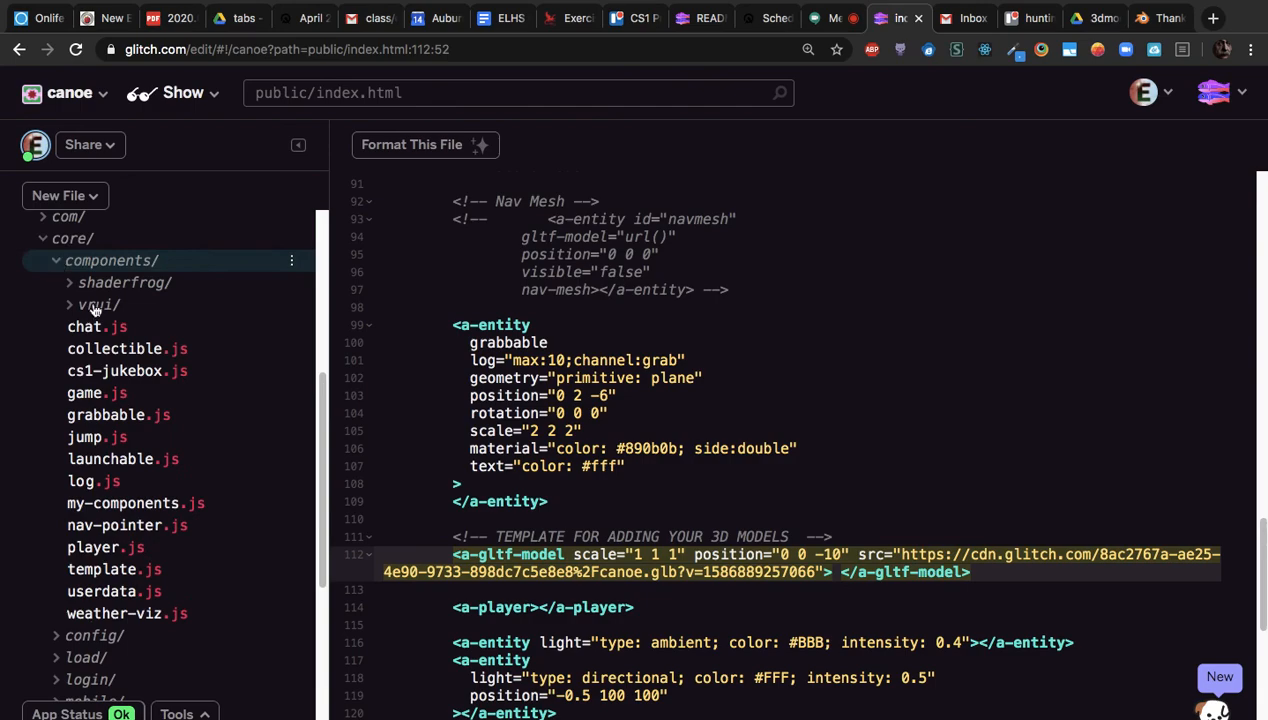
{"action": "left_click", "coordinate": [129, 509]}
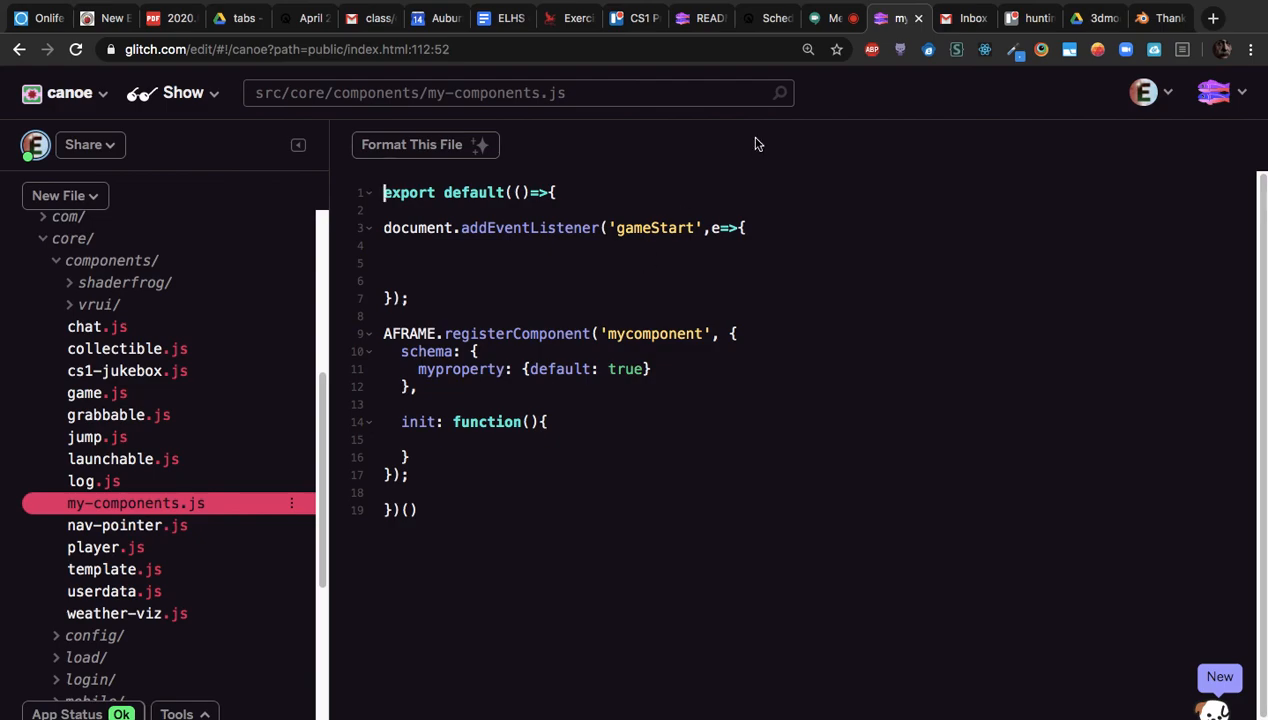
{"action": "key", "text": "super+Tab"}
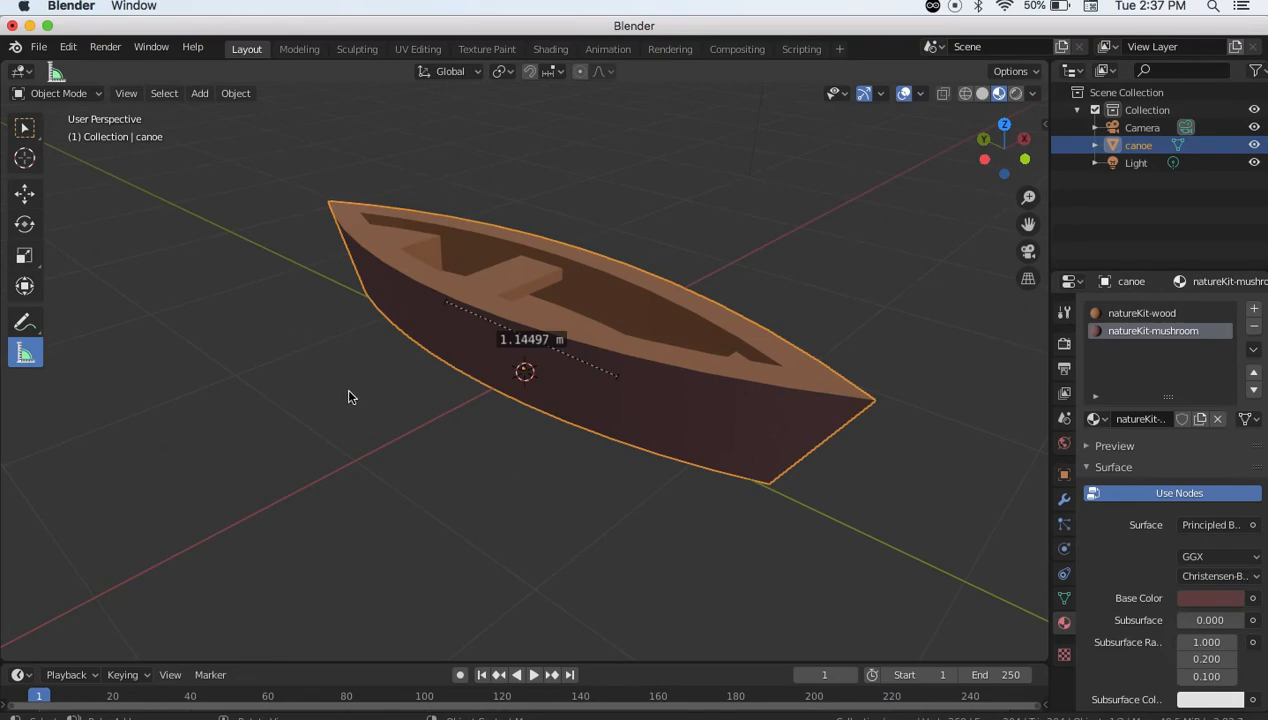
{"action": "mouse_move", "coordinate": [640, 423]}
{"action": "middle_mouse_down"}
{"action": "mouse_move", "coordinate": [558, 447]}
{"action": "mouse_move", "coordinate": [657, 419]}
{"action": "mouse_move", "coordinate": [561, 454]}
{"action": "mouse_move", "coordinate": [628, 425]}
{"action": "middle_mouse_up"}
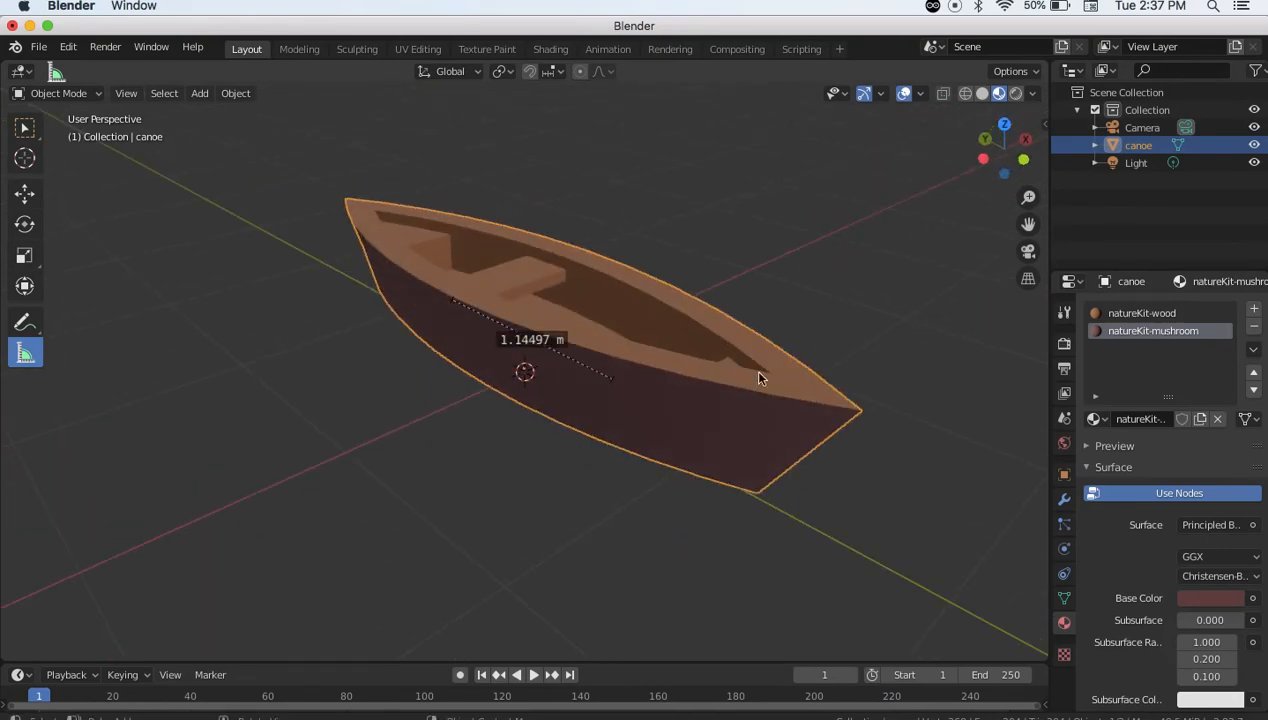
{"action": "middle_click_drag", "start_coordinate": [632, 323], "coordinate": [756, 357]}
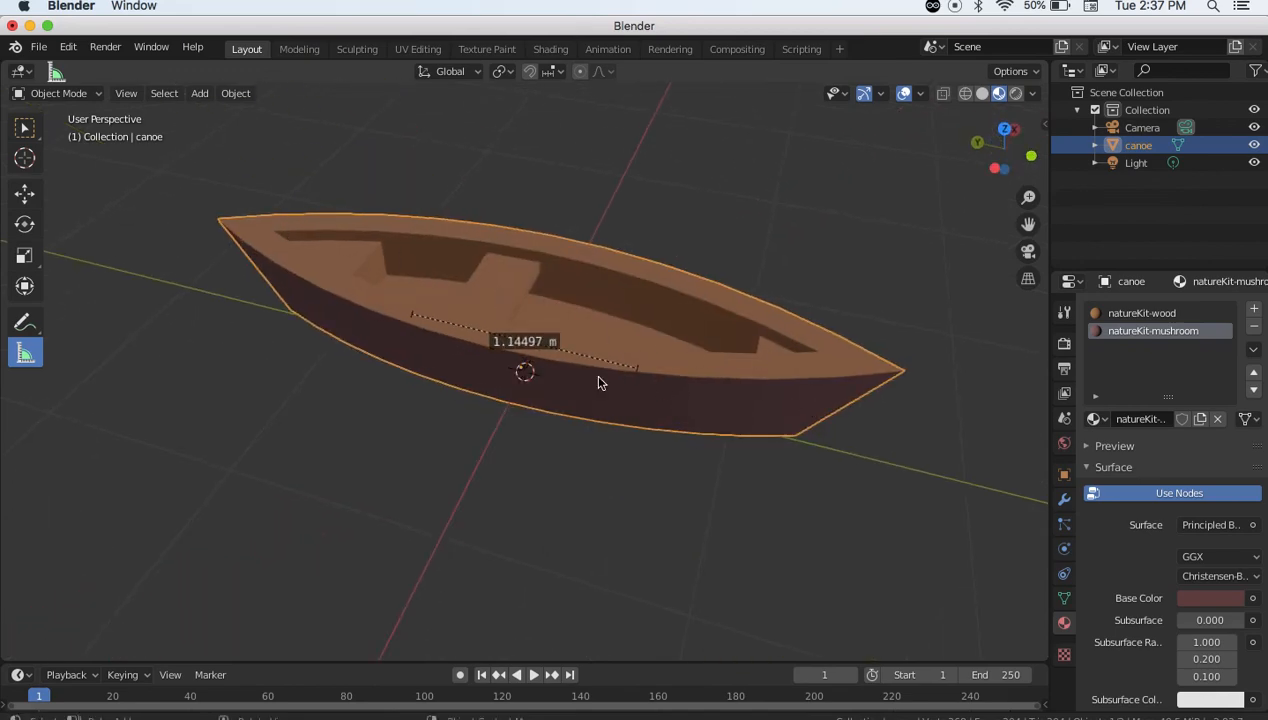
{"action": "left_click", "coordinate": [37, 50]}
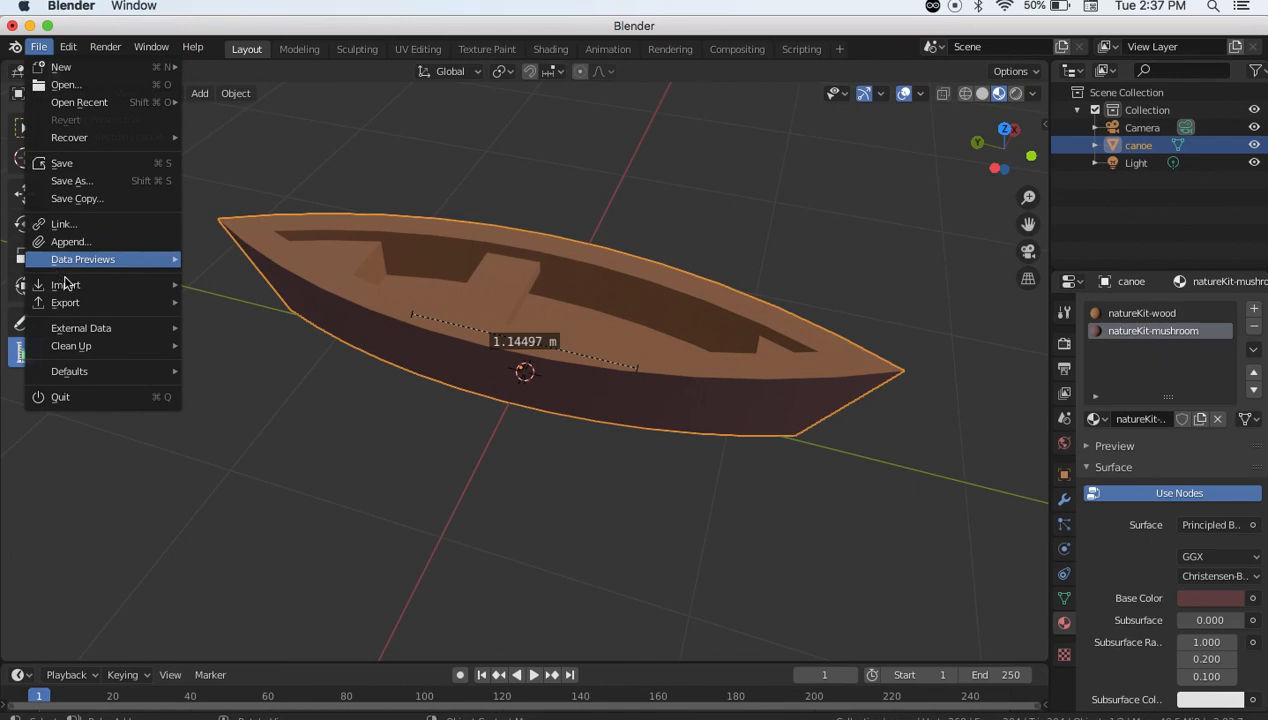
{"action": "mouse_move", "coordinate": [88, 303]}
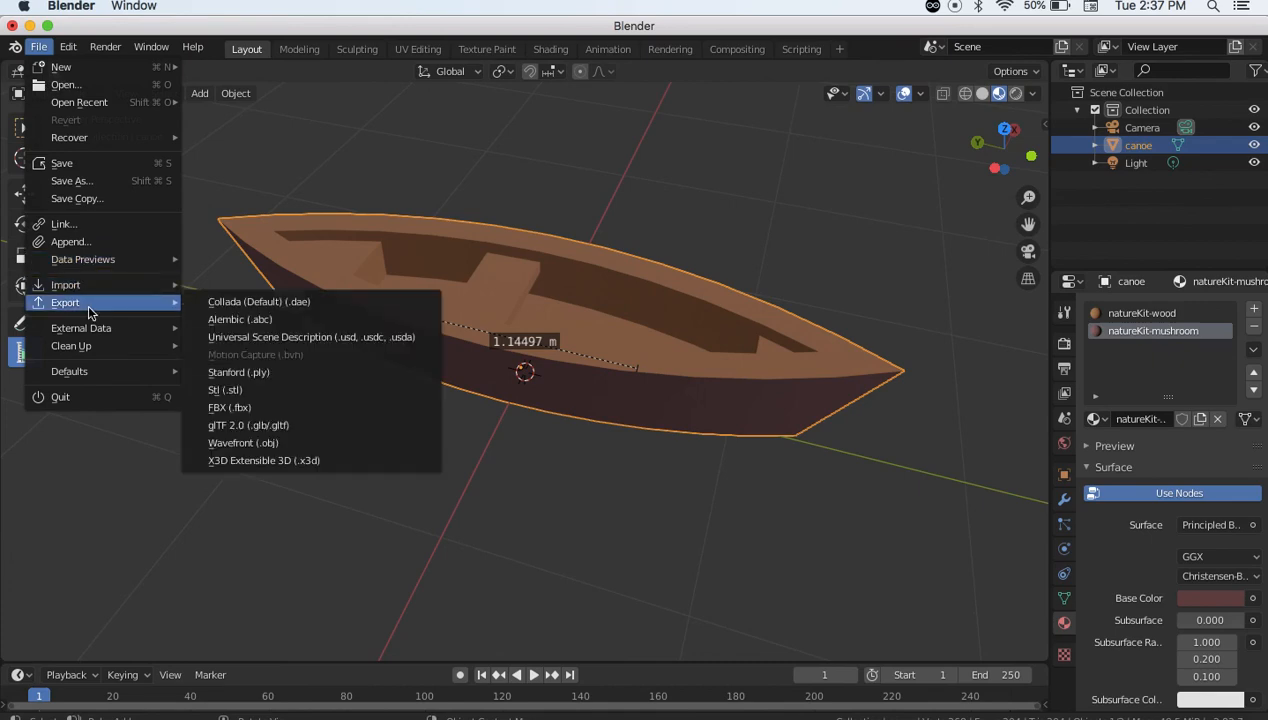
{"action": "left_click", "coordinate": [250, 426]}
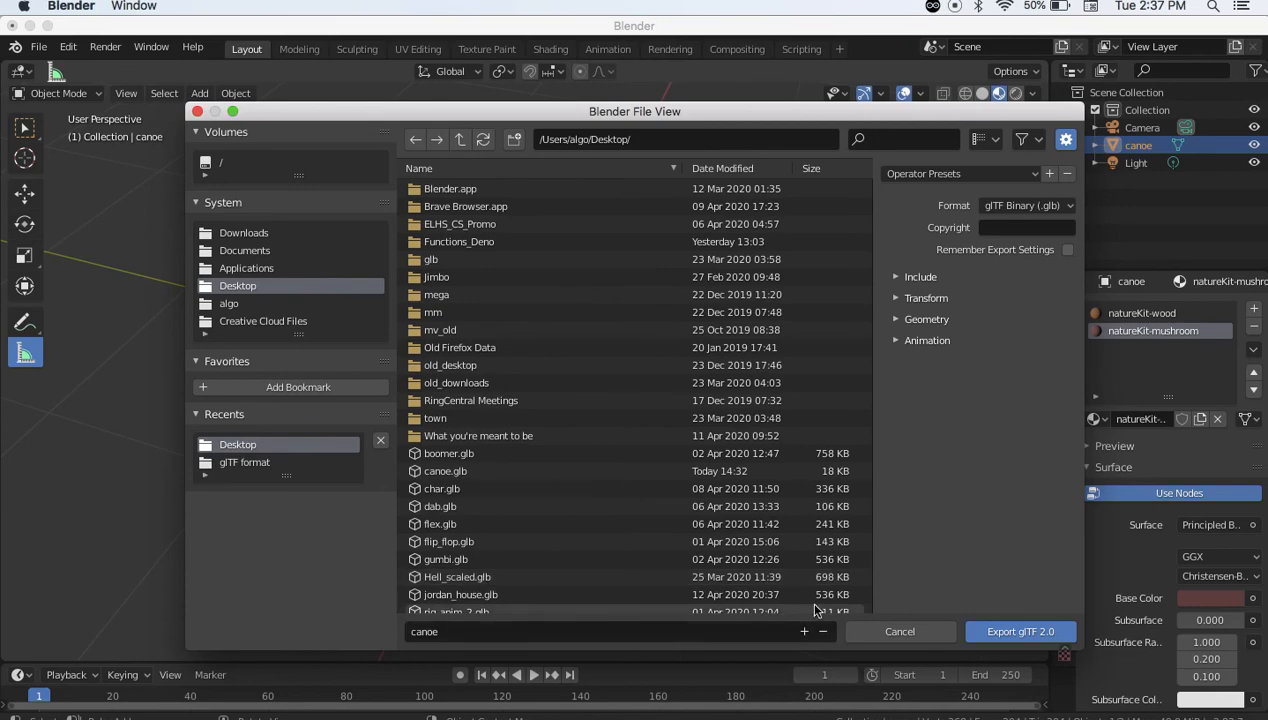
{"action": "left_click", "coordinate": [198, 112]}
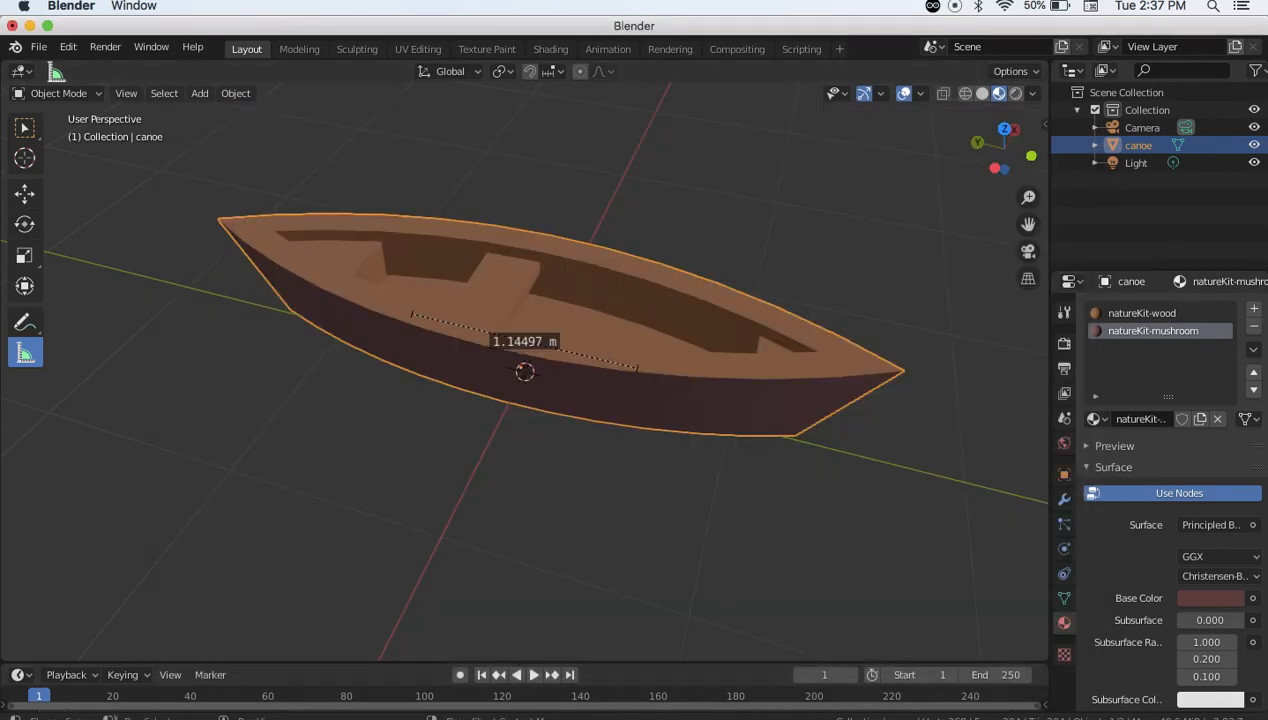
{"action": "left_click", "coordinate": [924, 705]}
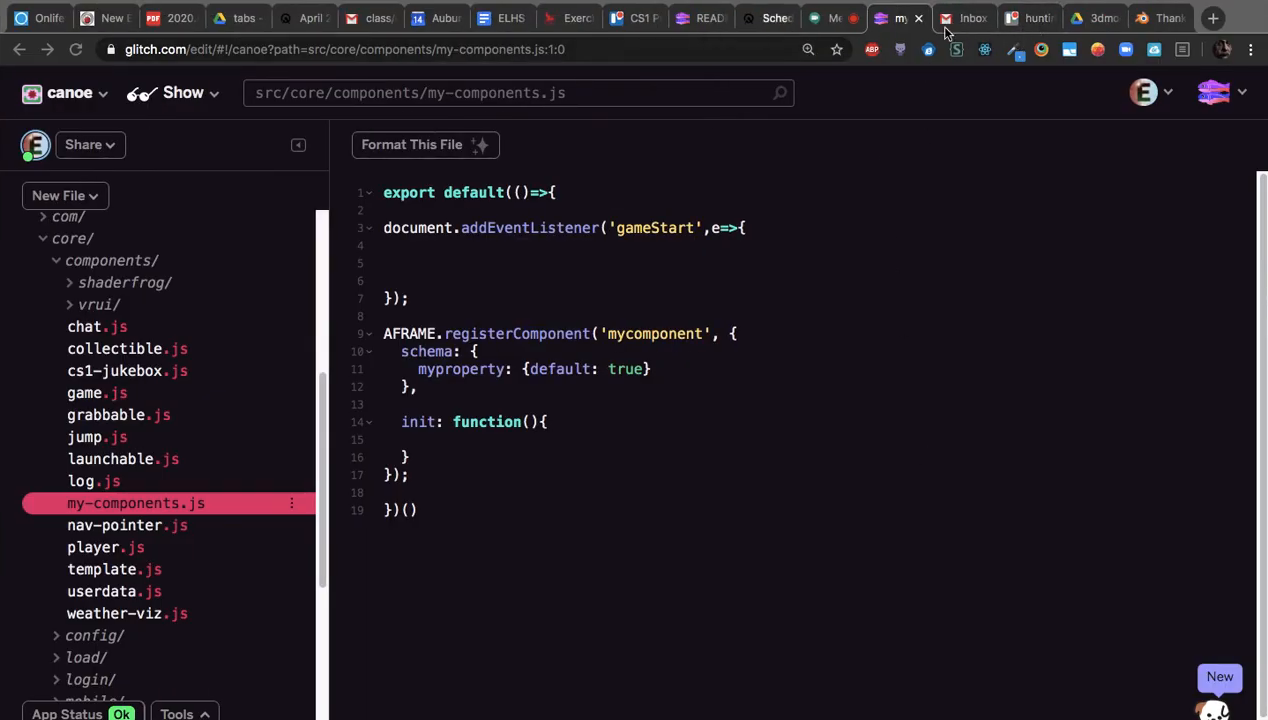
Open the glTF Viewer site gltf-viewer.donmccurdy.com in a new browser tab
{"action": "left_click", "coordinate": [1213, 19]}
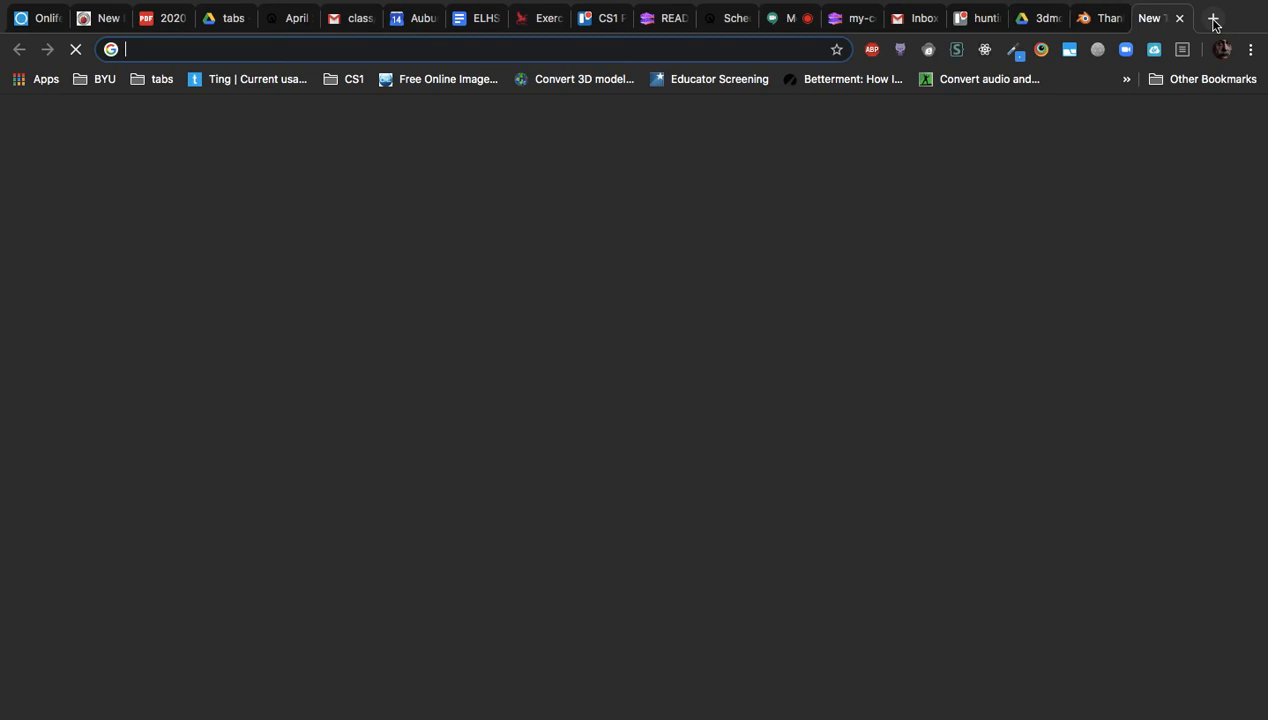
{"action": "type", "text": "view"}
{"action": "key", "text": "Down"}
{"action": "key", "text": "Down"}
{"action": "key", "text": "Down"}
{"action": "key", "text": "Down"}
{"action": "key", "text": "Down"}
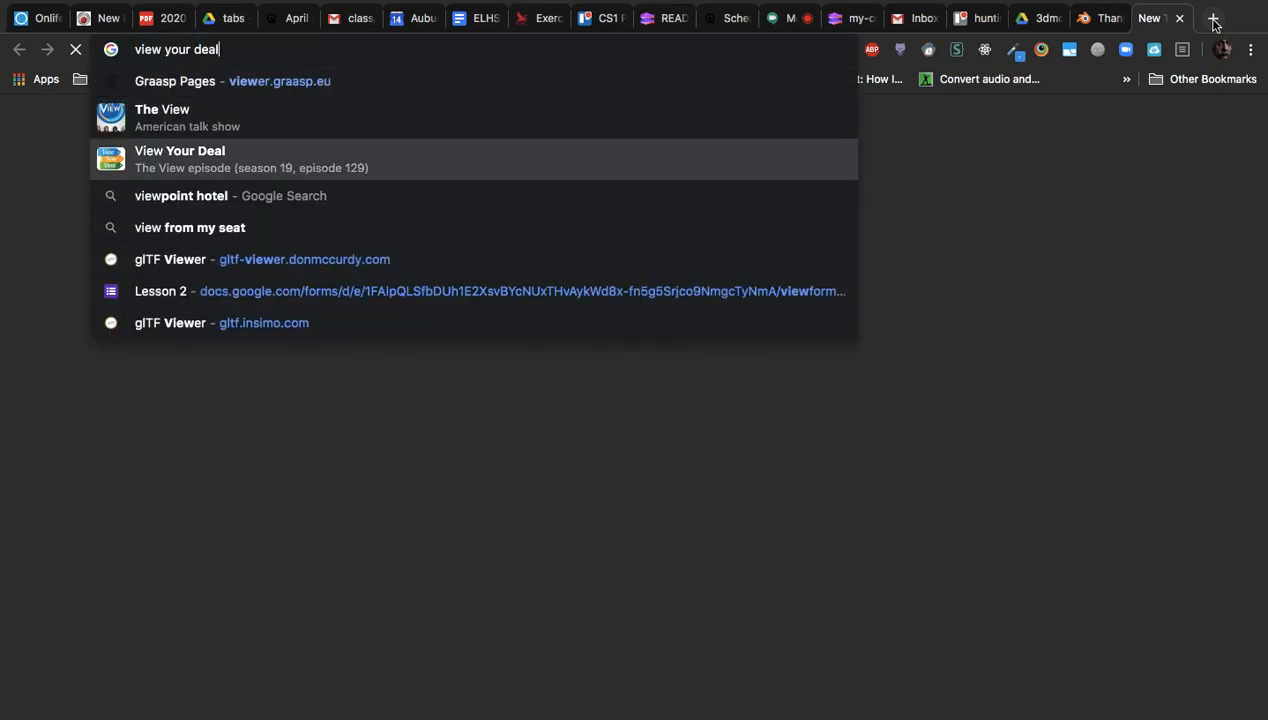
{"action": "key", "text": "Return"}
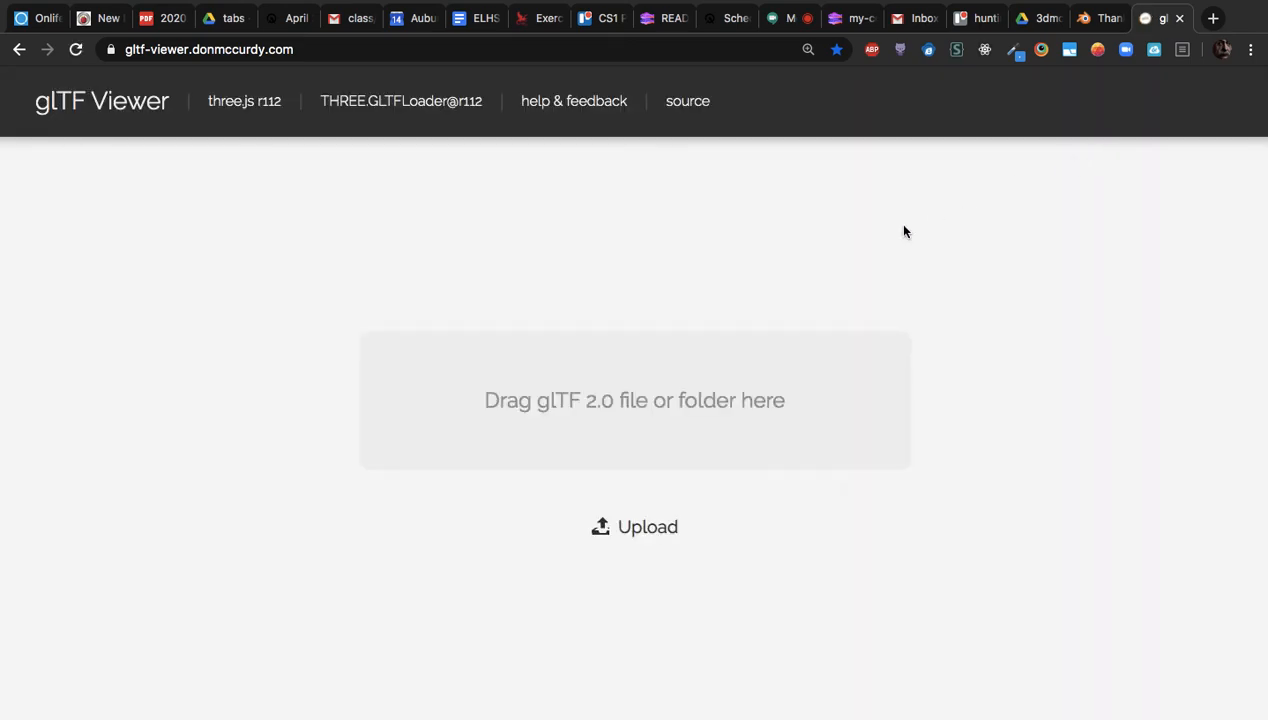
Upload canoe.glb from the Desktop into the glTF Viewer
{"action": "left_click", "coordinate": [598, 527]}
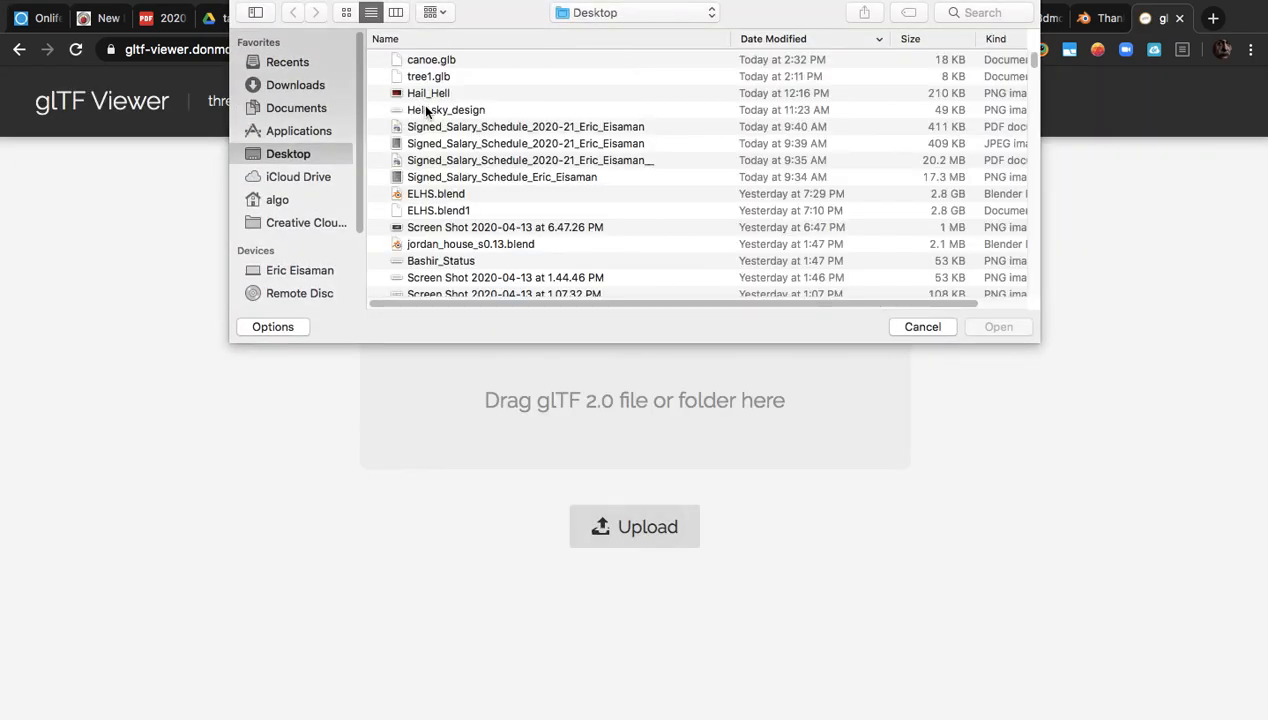
{"action": "left_click", "coordinate": [437, 60]}
{"action": "key", "text": "Return"}
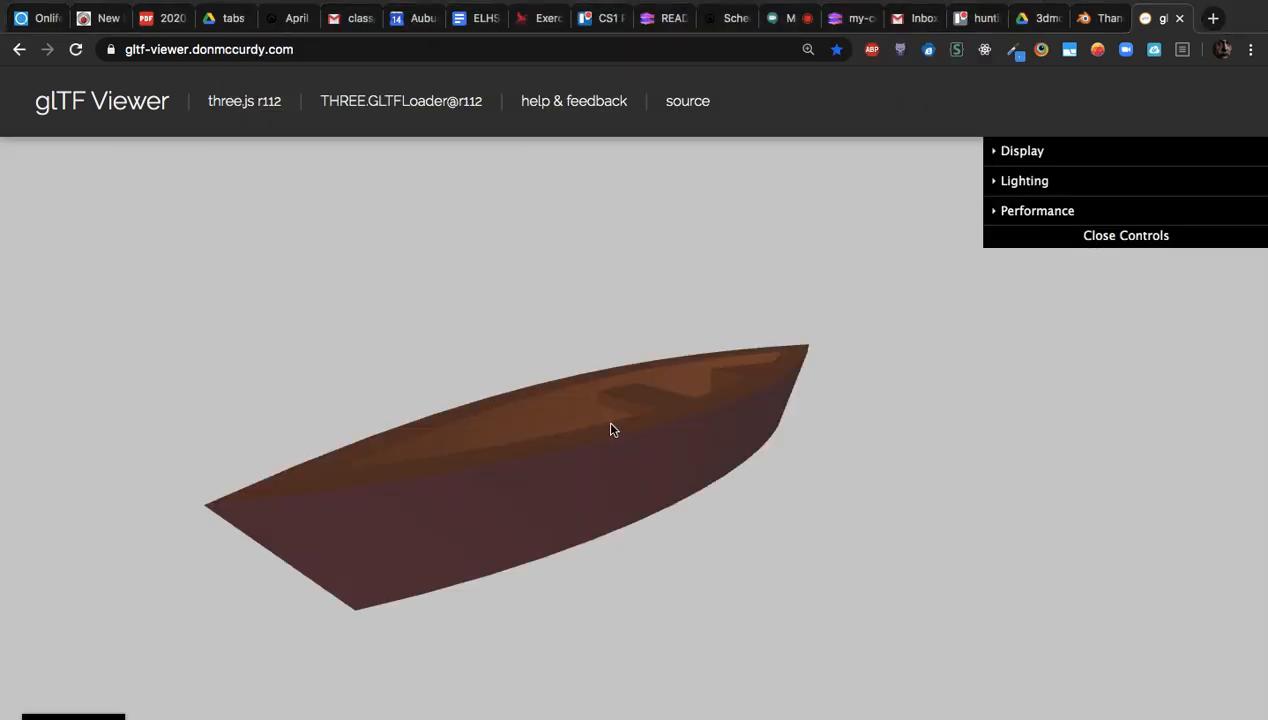
Orbit the brown canoe to a top-down view, then return to the Google Drive 3dmodels tab
{"action": "left_click_drag", "start_coordinate": [612, 430], "coordinate": [632, 392]}
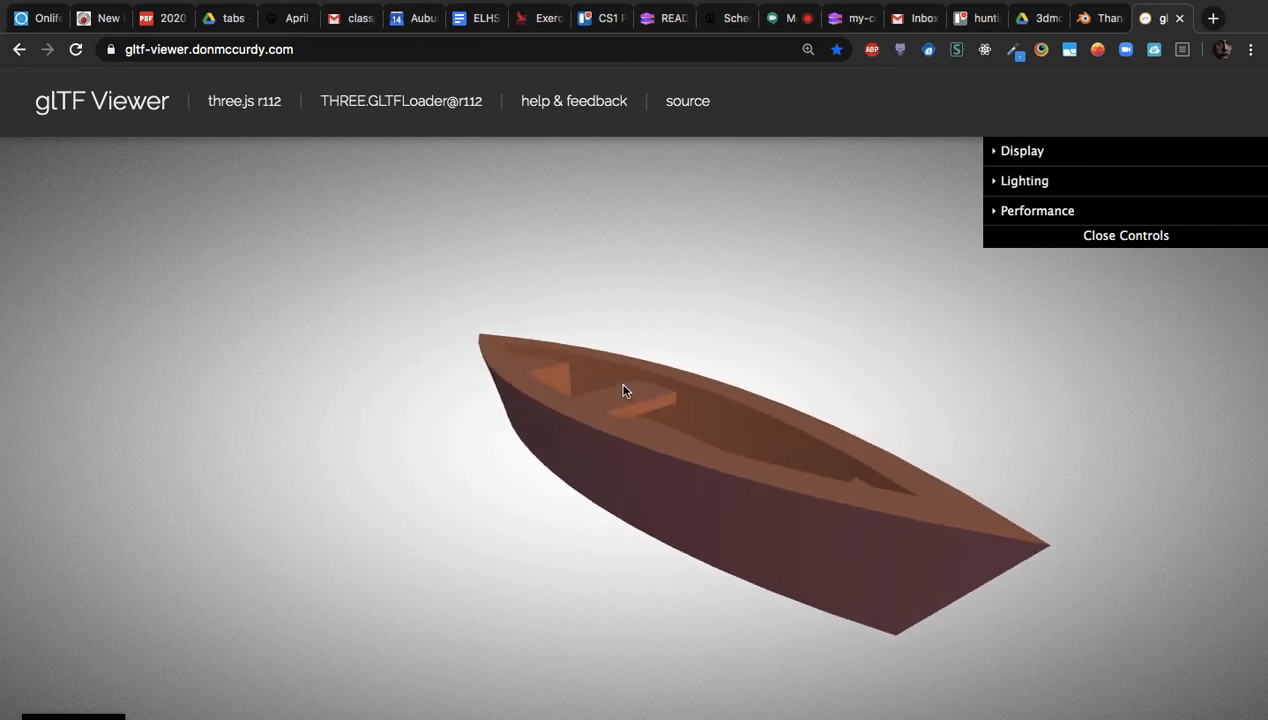
{"action": "left_click_drag", "start_coordinate": [615, 386], "coordinate": [660, 393]}
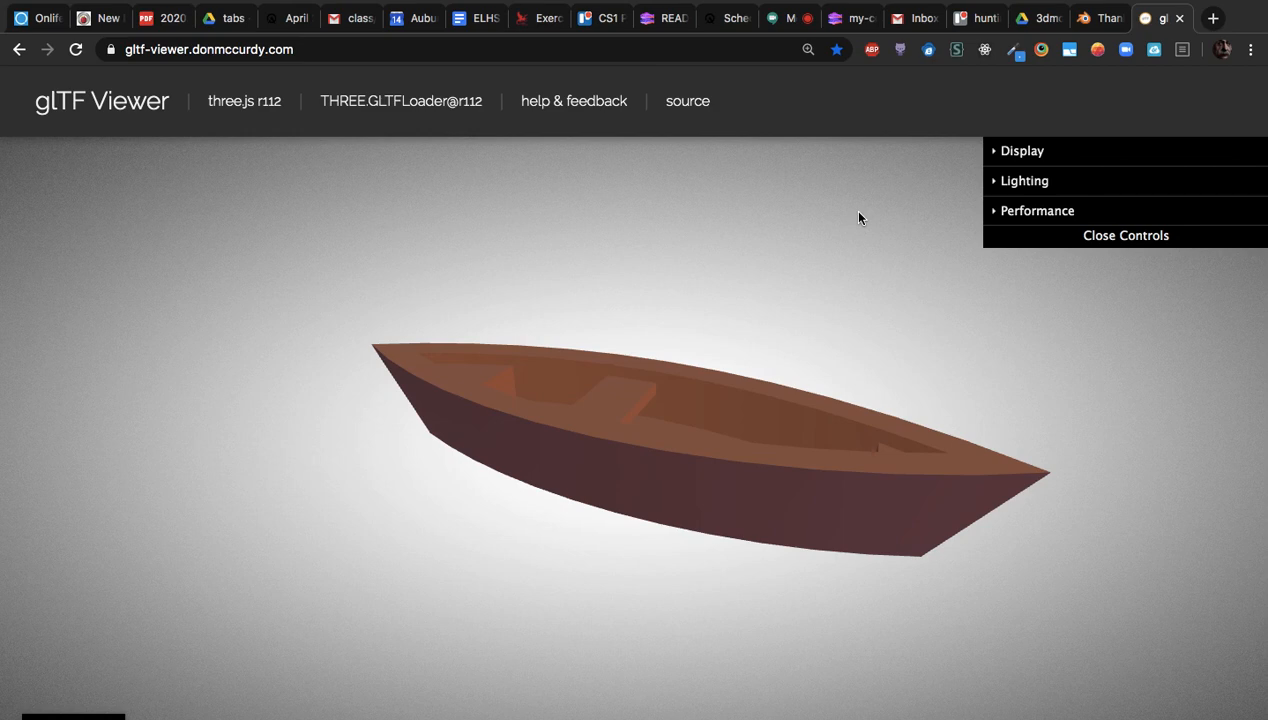
{"action": "left_click", "coordinate": [1020, 24]}
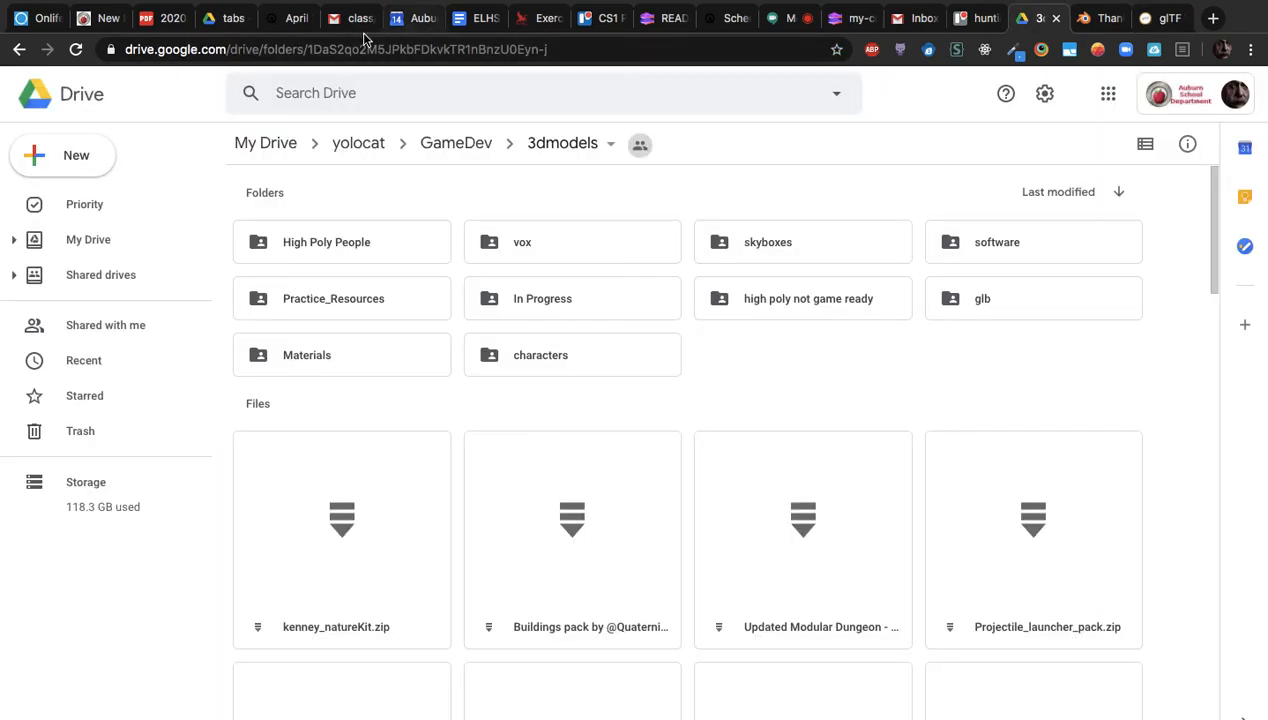
{"action": "left_click", "coordinate": [453, 49]}
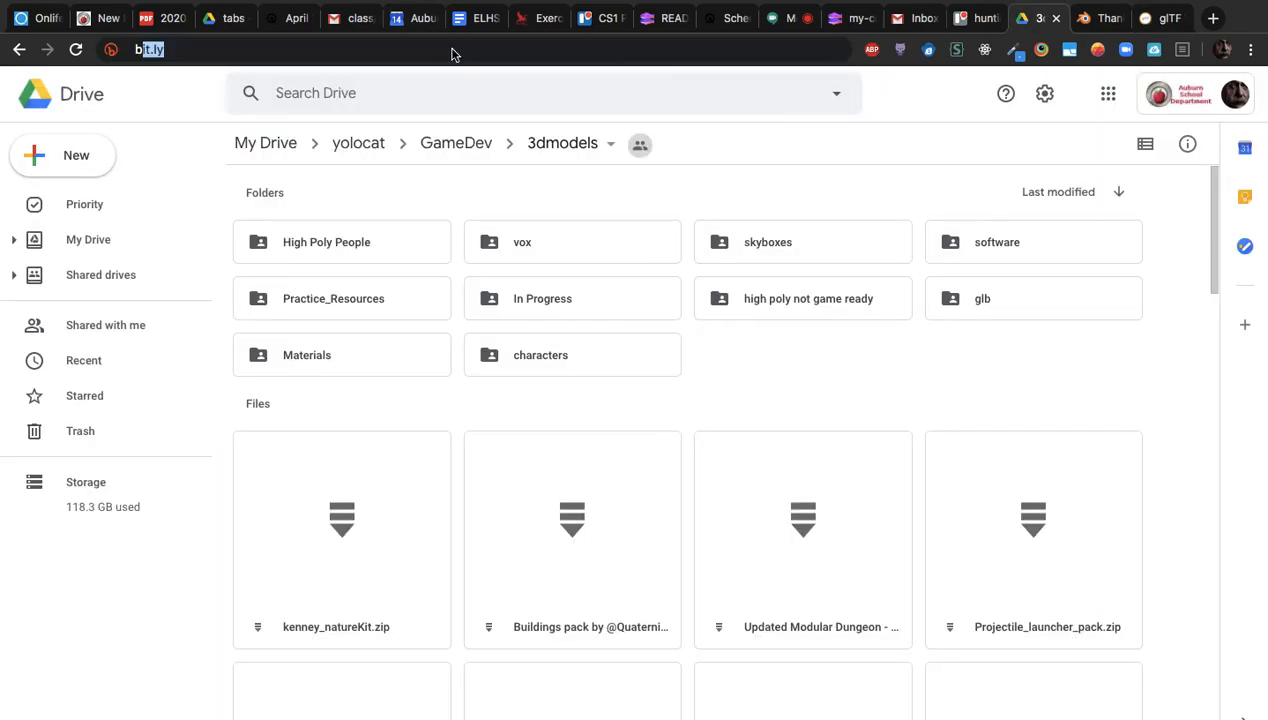
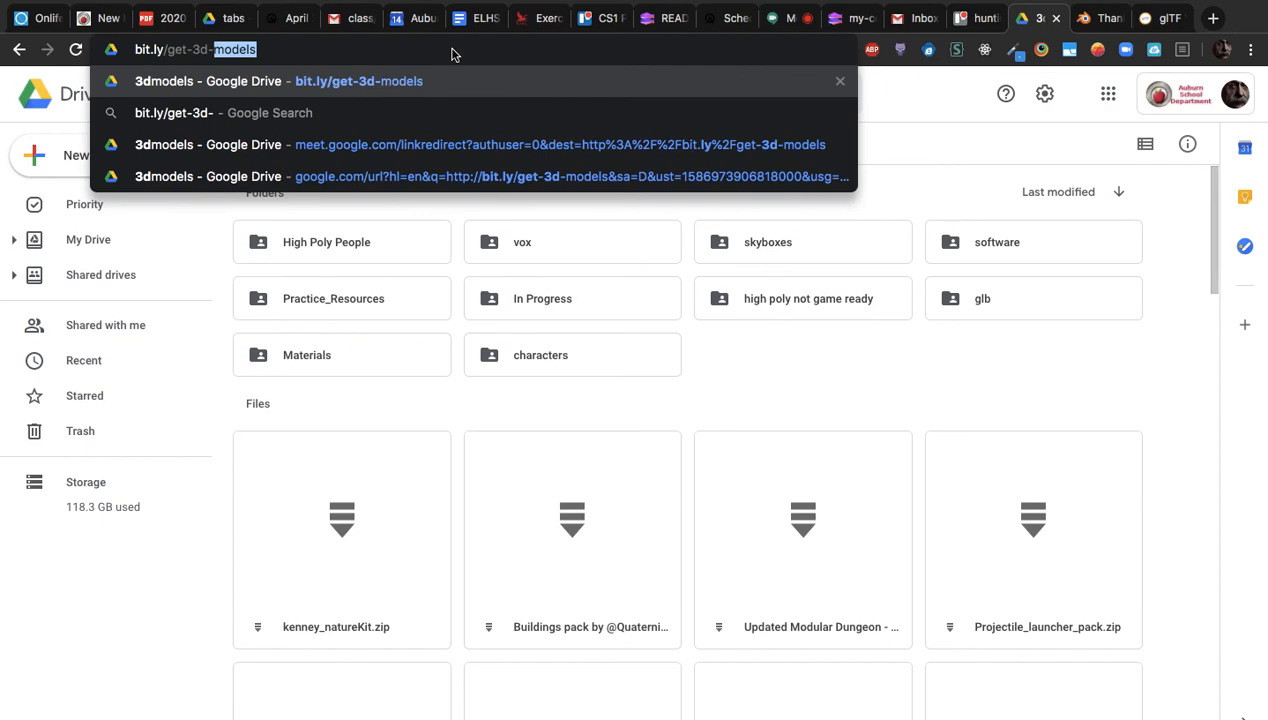
{"action": "key", "text": "Return"}
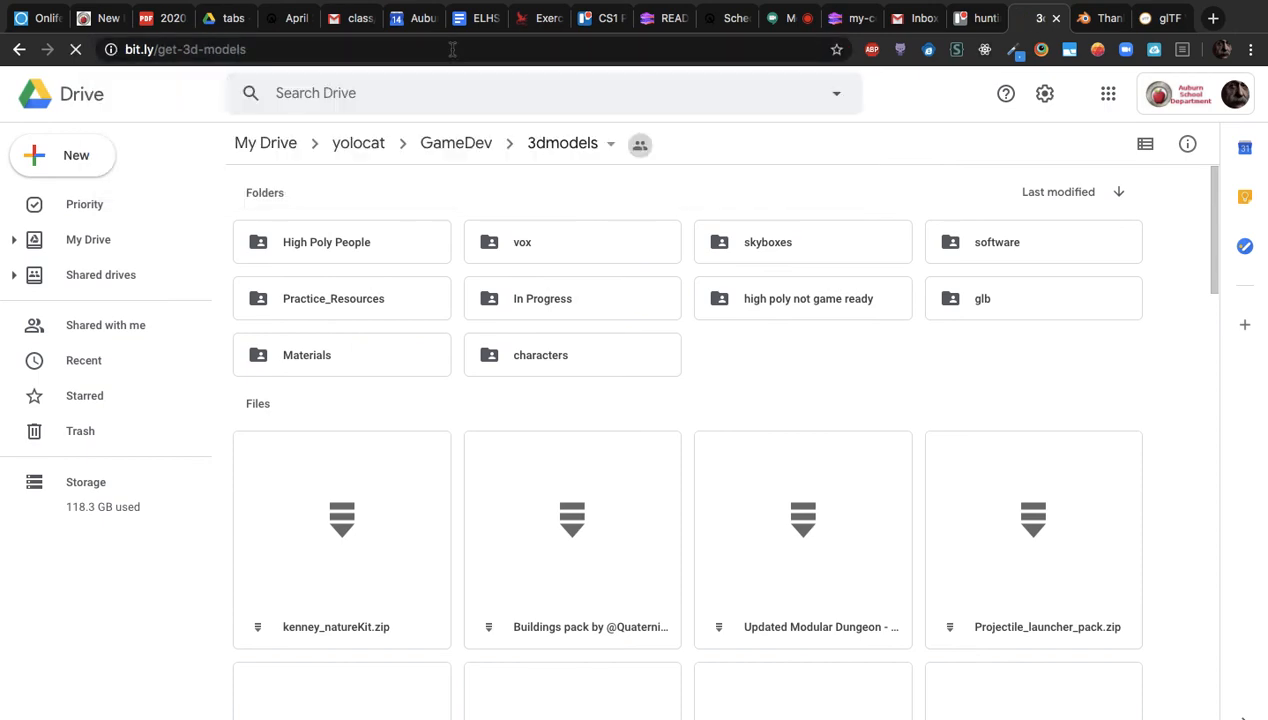